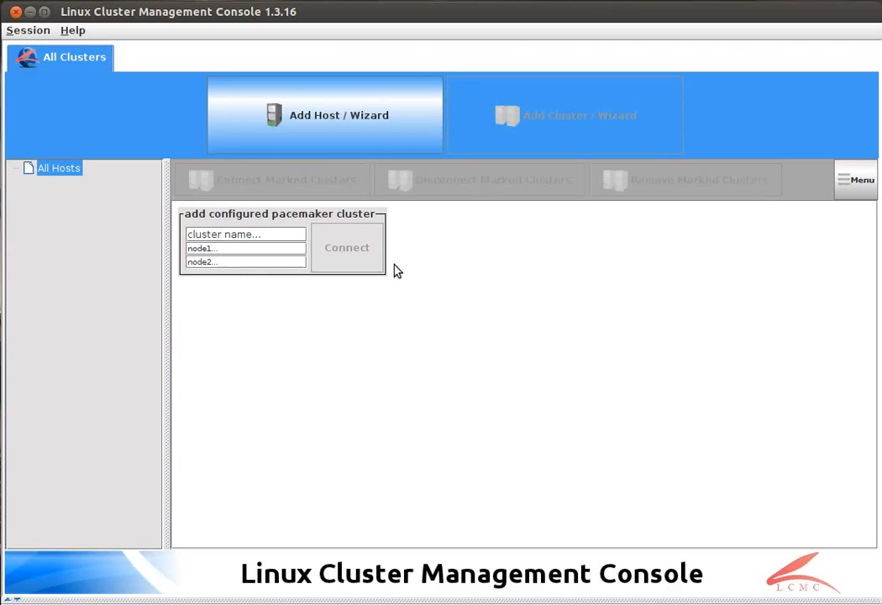
Step: Start adding a host named alice with username root on SSH port 22 and complete its DNS lookup
{"action": "left_click", "coordinate": [294, 133]}
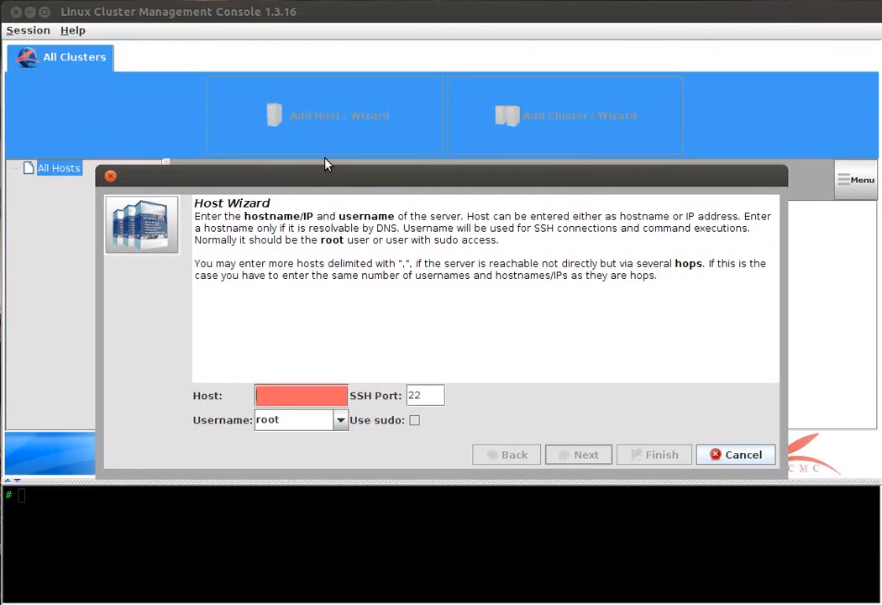
{"action": "type", "text": "ali"}
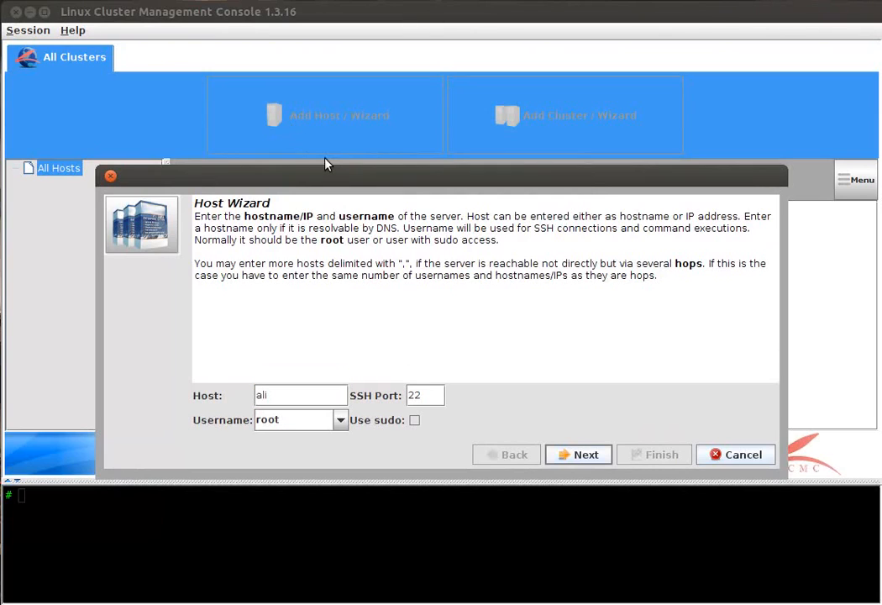
{"action": "type", "text": "ce"}
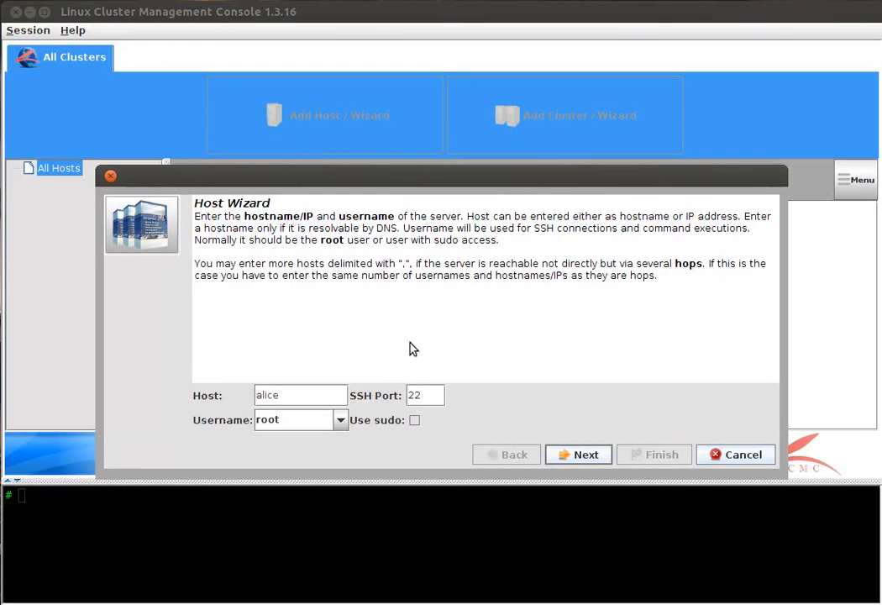
{"action": "left_click", "coordinate": [339, 424]}
{"action": "left_click", "coordinate": [584, 456]}
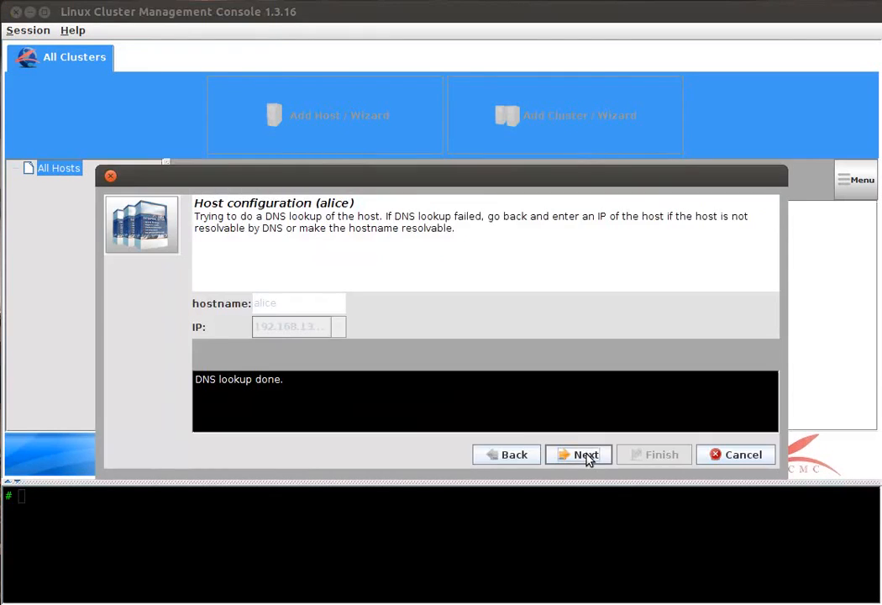
{"action": "left_click", "coordinate": [586, 456]}
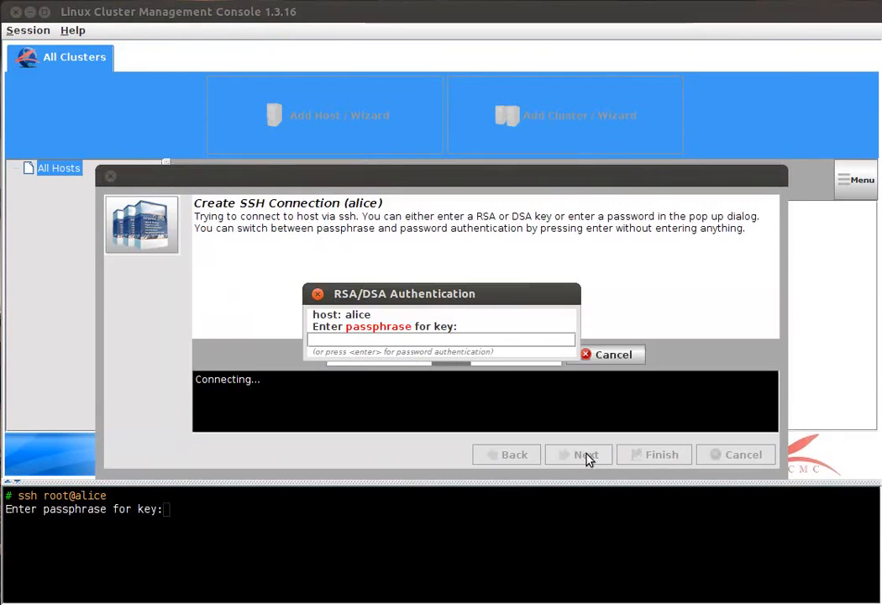
Step: Connect to alice over SSH with the root password instead of a key, and complete its distribution and installation checks
{"action": "key", "text": "Return"}
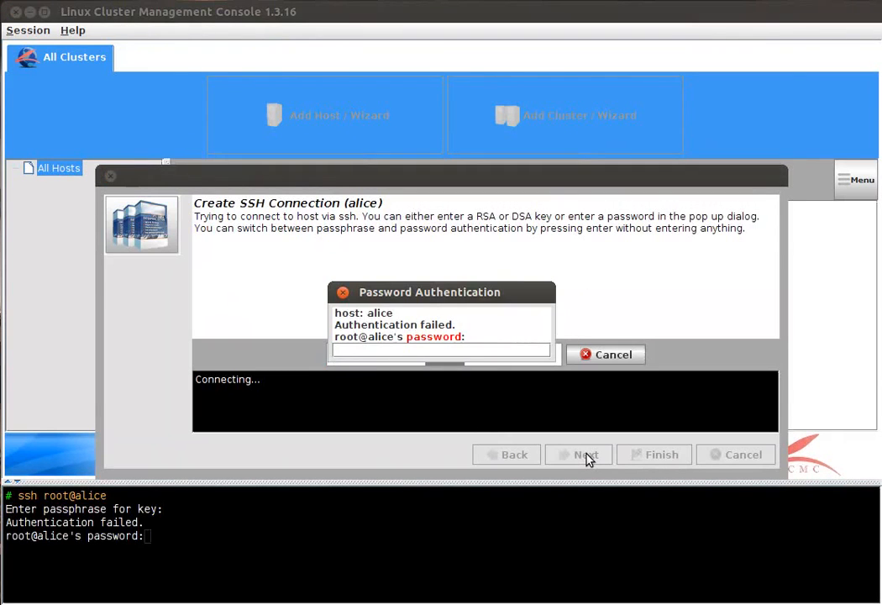
{"action": "type", "text": "•••••••••••"}
{"action": "key", "text": "Return"}
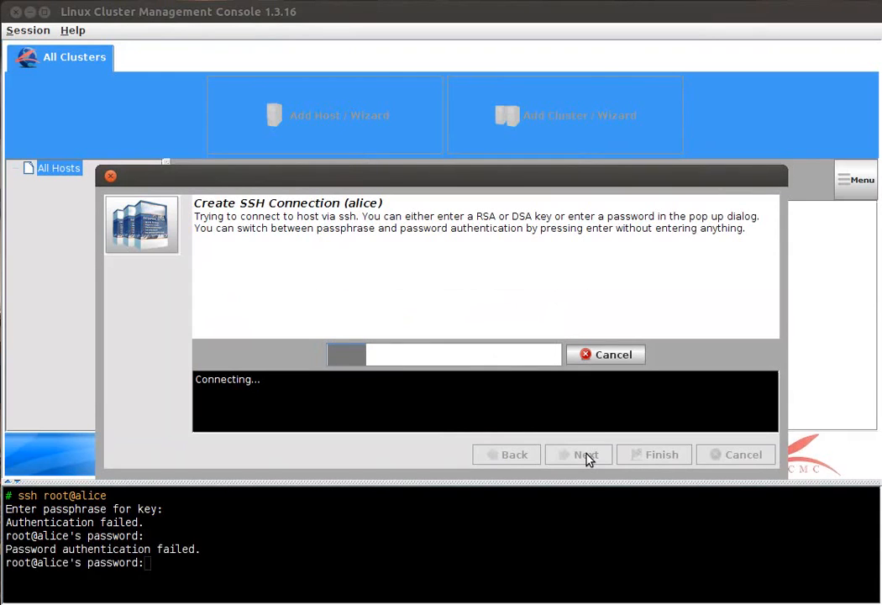
{"action": "type", "text": "•••••"}
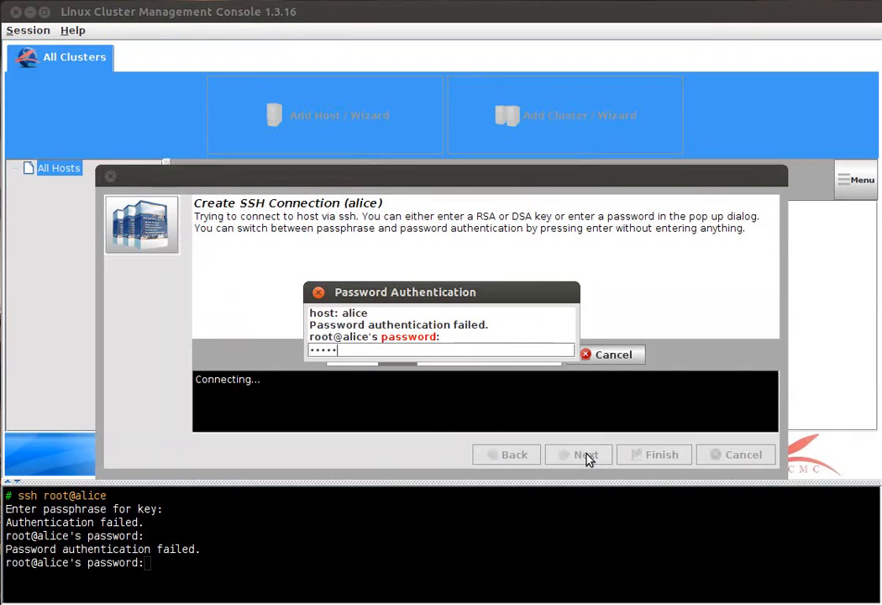
{"action": "type", "text": "••••••"}
{"action": "key", "text": "Return"}
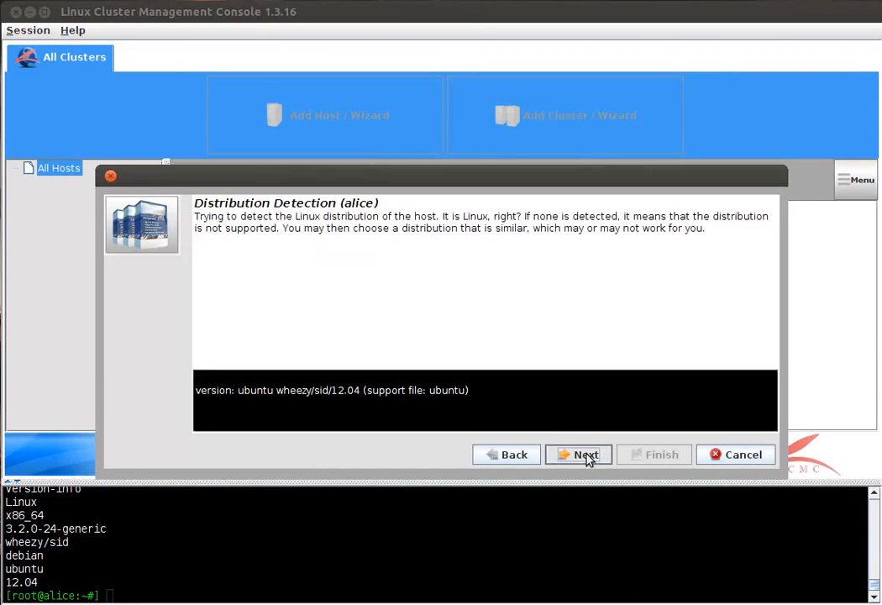
{"action": "left_click", "coordinate": [588, 458]}
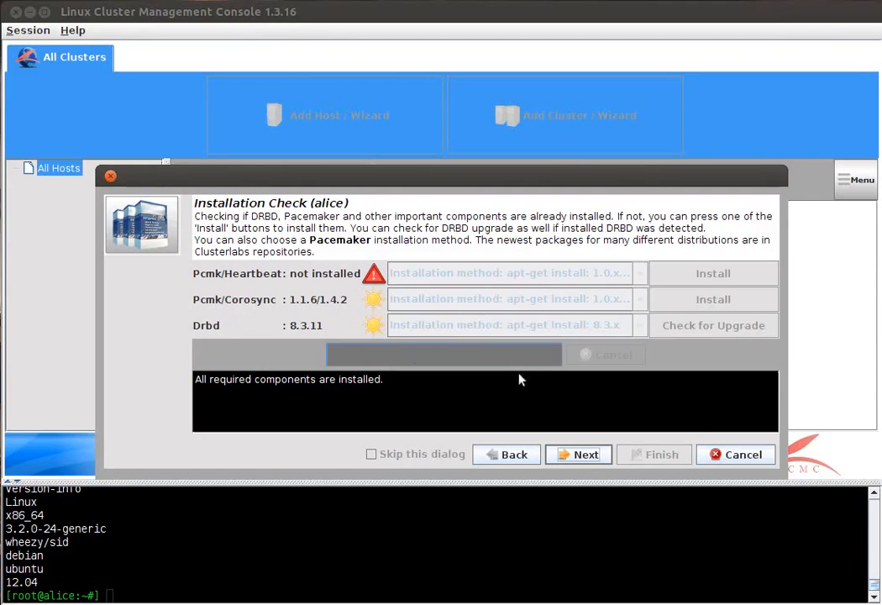
{"action": "left_click", "coordinate": [605, 455]}
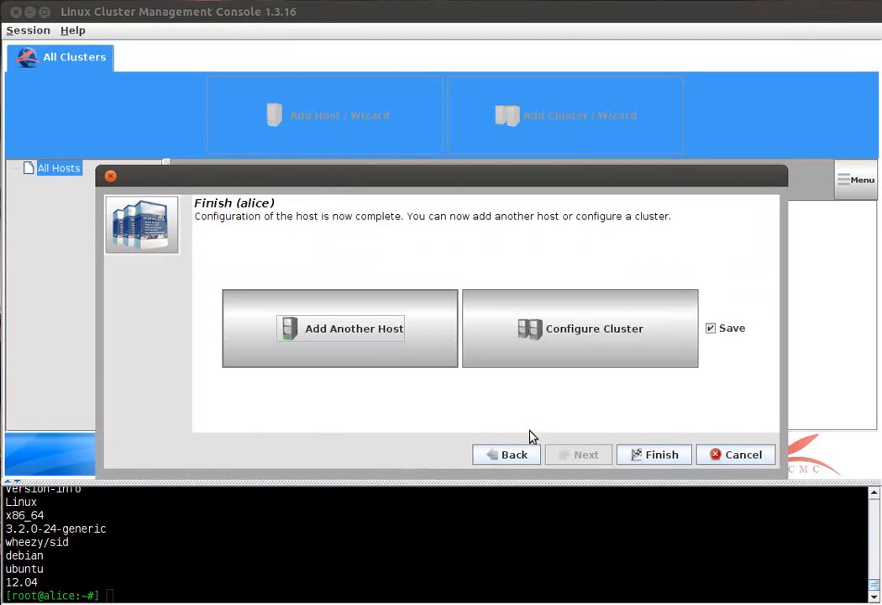
Step: Add a second host named bob and run its host configuration through to the final wizard page
{"action": "left_click", "coordinate": [382, 346]}
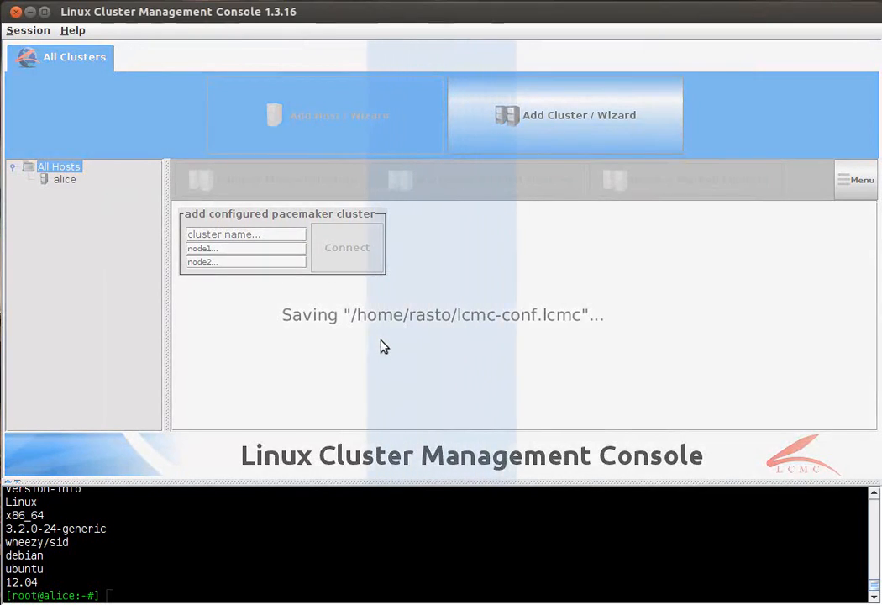
{"action": "type", "text": "bob"}
{"action": "key", "text": "Return"}
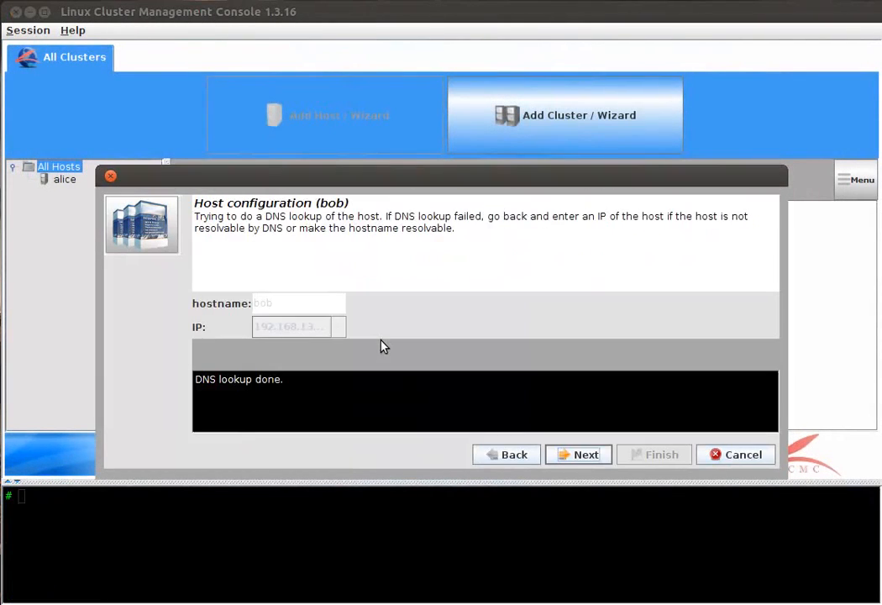
{"action": "key", "text": "Return"}
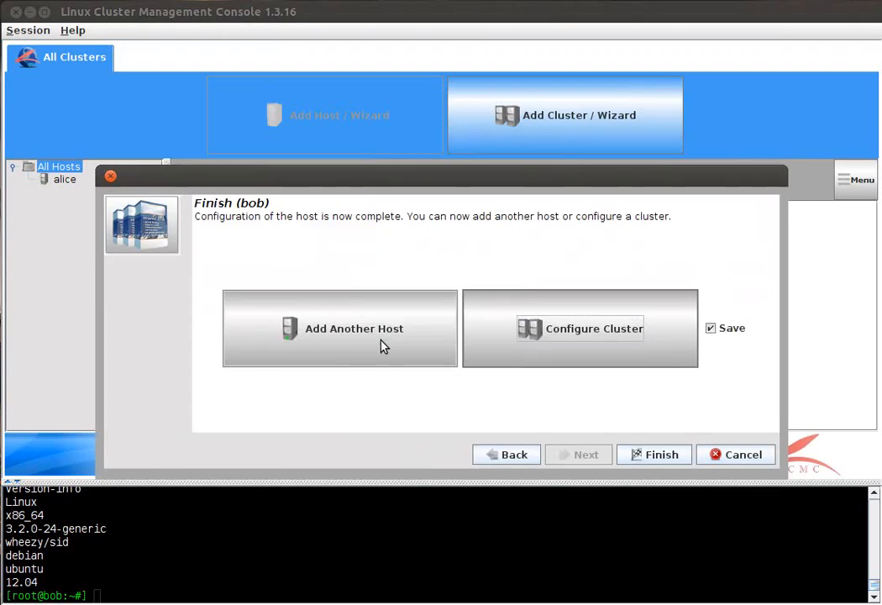
Step: Create a cluster named deathstar from hosts alice and bob, with Corosync/OpenAIS as the communication stack
{"action": "left_click", "coordinate": [528, 340]}
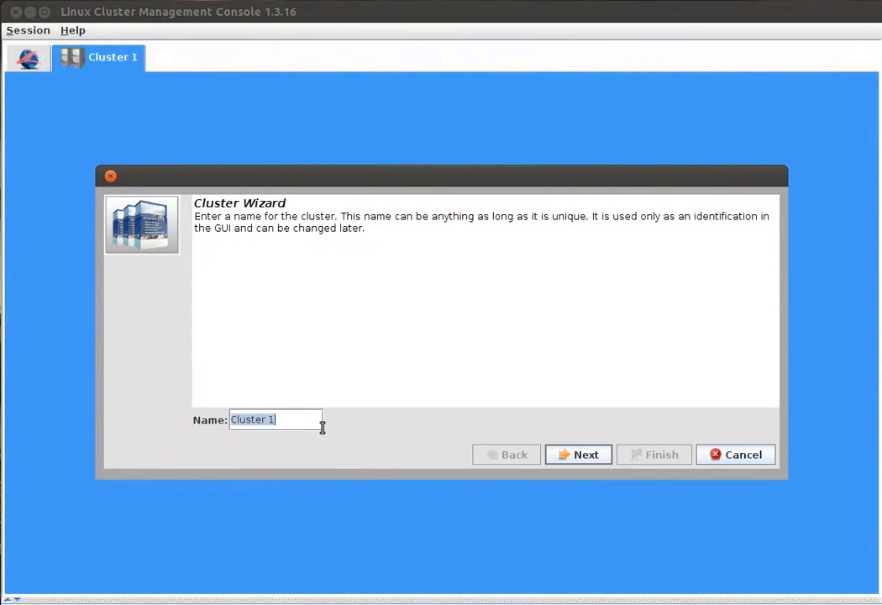
{"action": "type", "text": "deathst"}
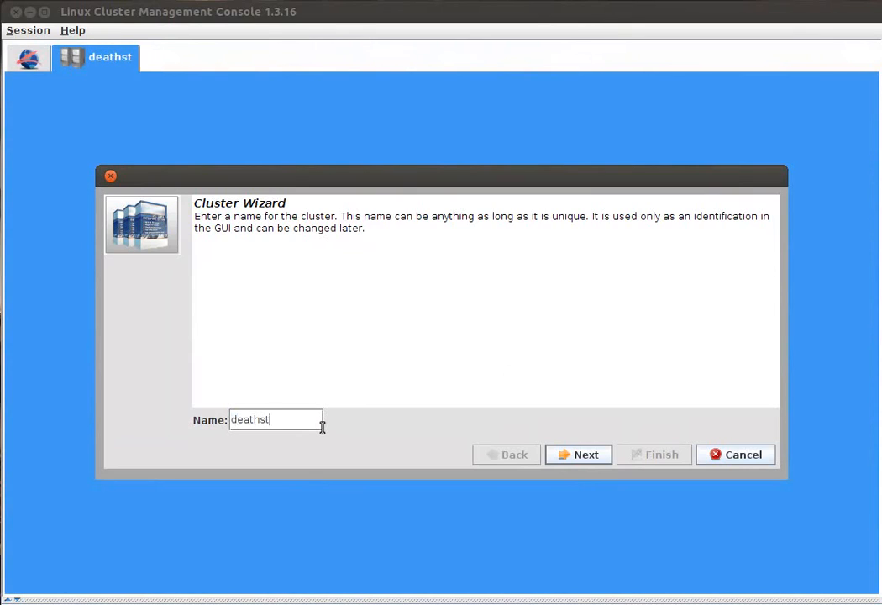
{"action": "type", "text": "ar"}
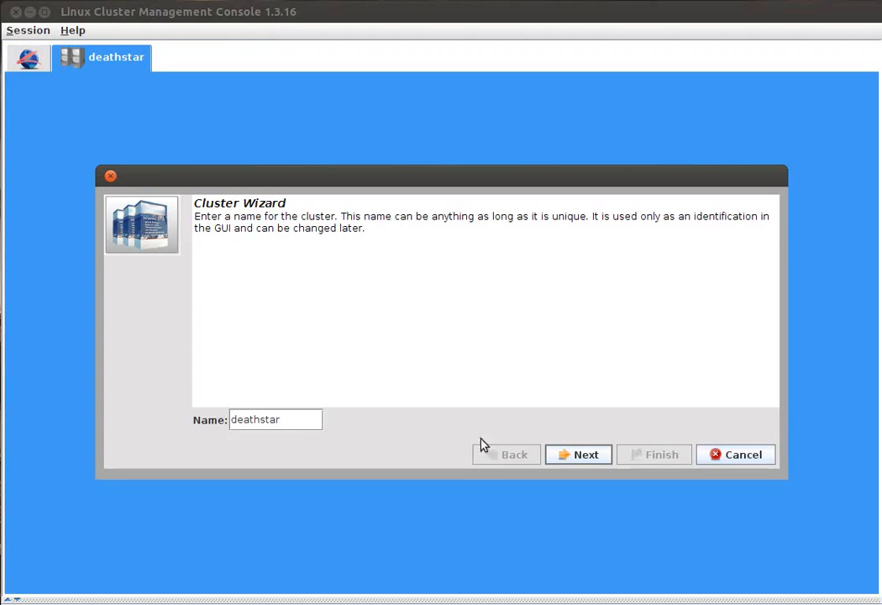
{"action": "left_click", "coordinate": [585, 455]}
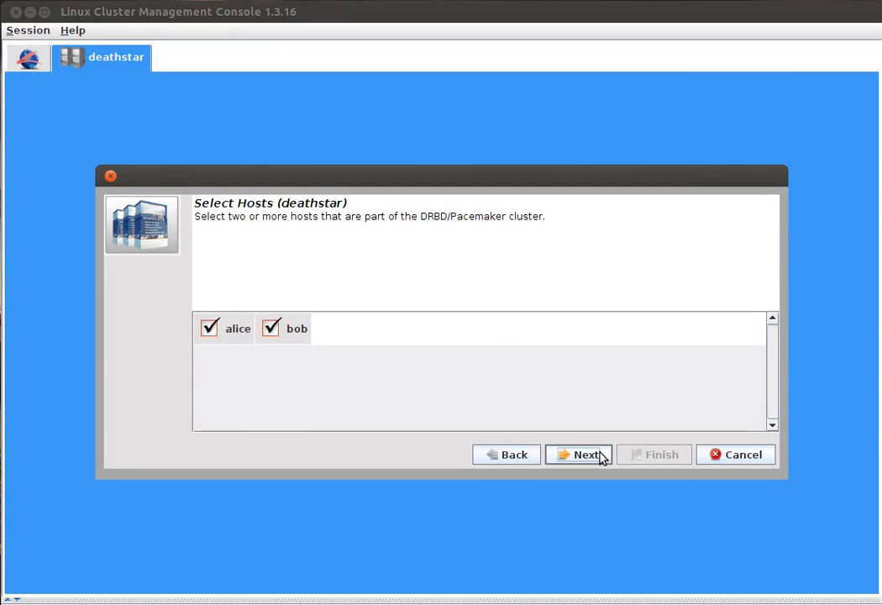
{"action": "left_click", "coordinate": [599, 455]}
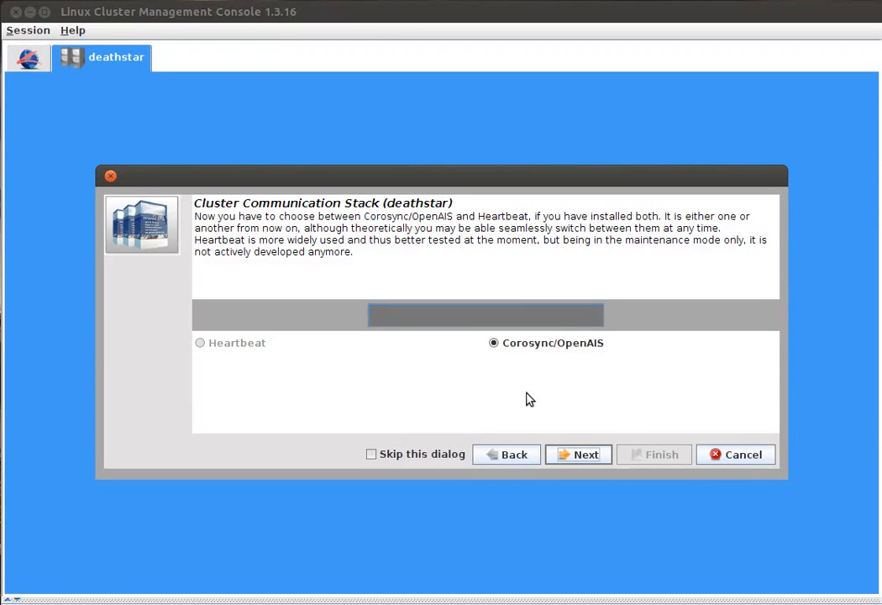
{"action": "left_click", "coordinate": [588, 462]}
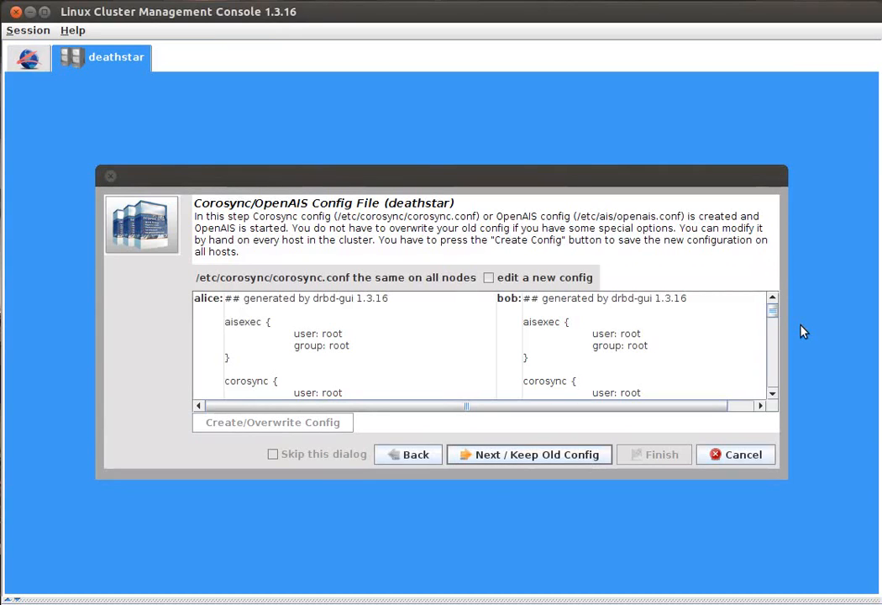
Step: Try editing a new Corosync config by removing and re-adding the eth0 mcast interface with address 226.94.1.1 and port 5405
{"action": "mouse_move", "coordinate": [778, 309]}
{"action": "left_mouse_down"}
{"action": "mouse_move", "coordinate": [787, 353]}
{"action": "mouse_move", "coordinate": [780, 311]}
{"action": "left_mouse_up"}
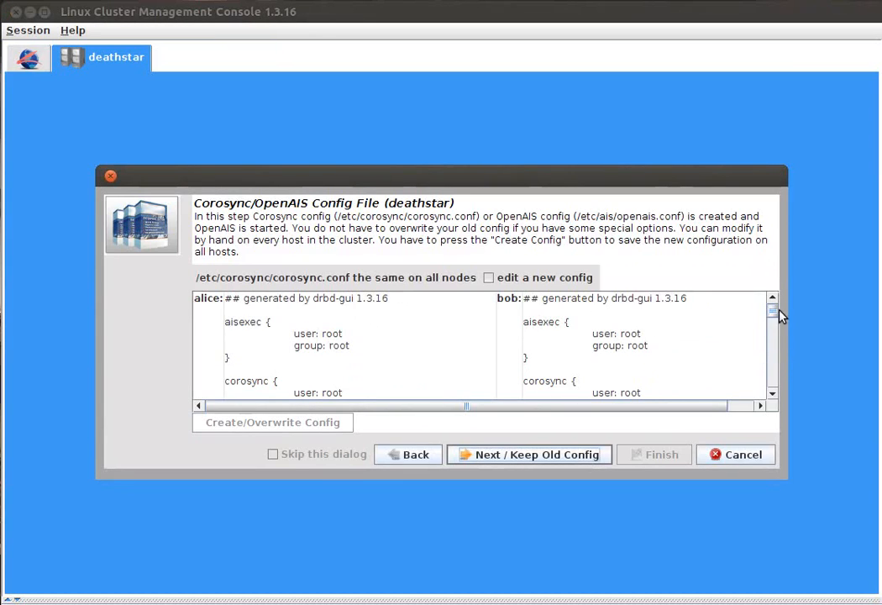
{"action": "left_click", "coordinate": [543, 278]}
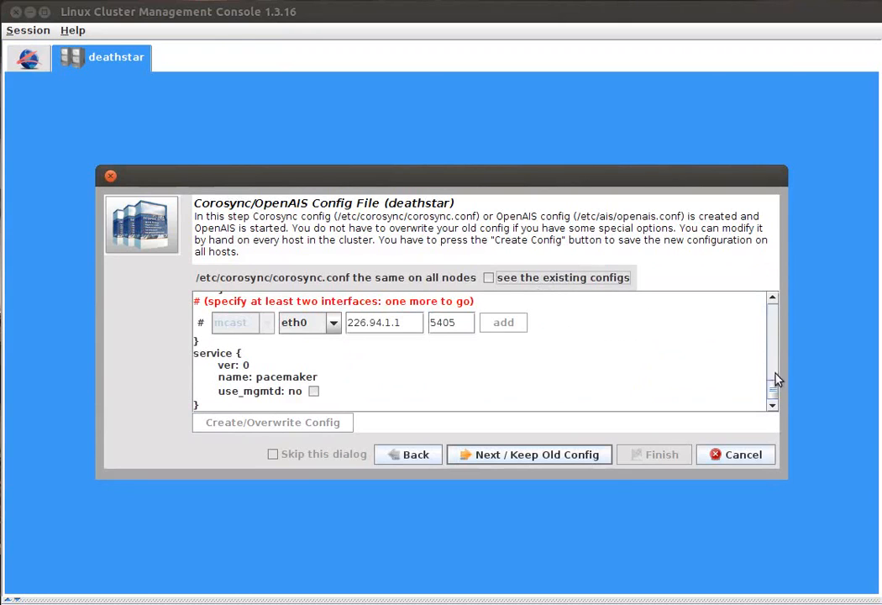
{"action": "scroll", "coordinate": [774, 388], "scroll_direction": "up", "scroll_amount": 1}
{"action": "left_click_drag", "start_coordinate": [774, 387], "coordinate": [771, 368]}
{"action": "left_click", "coordinate": [326, 364]}
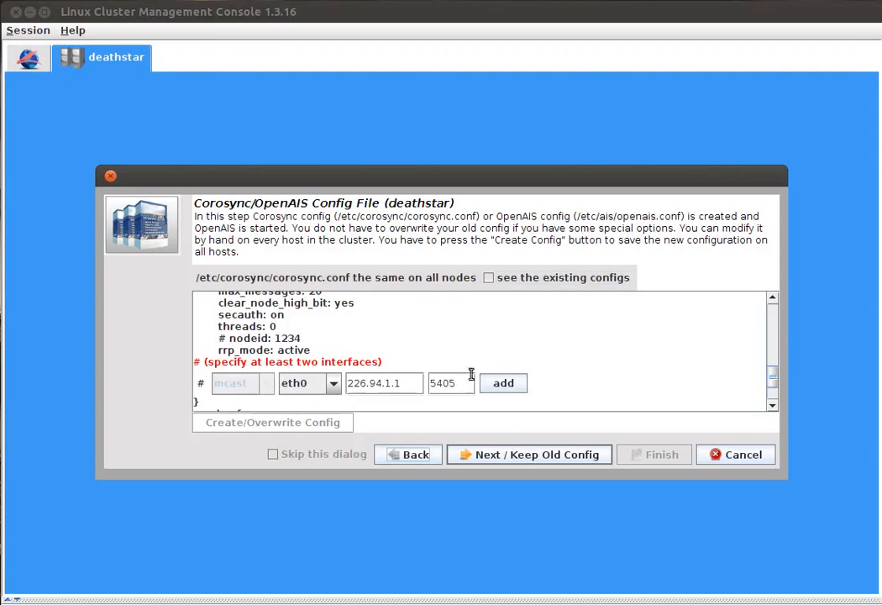
{"action": "left_click", "coordinate": [519, 384]}
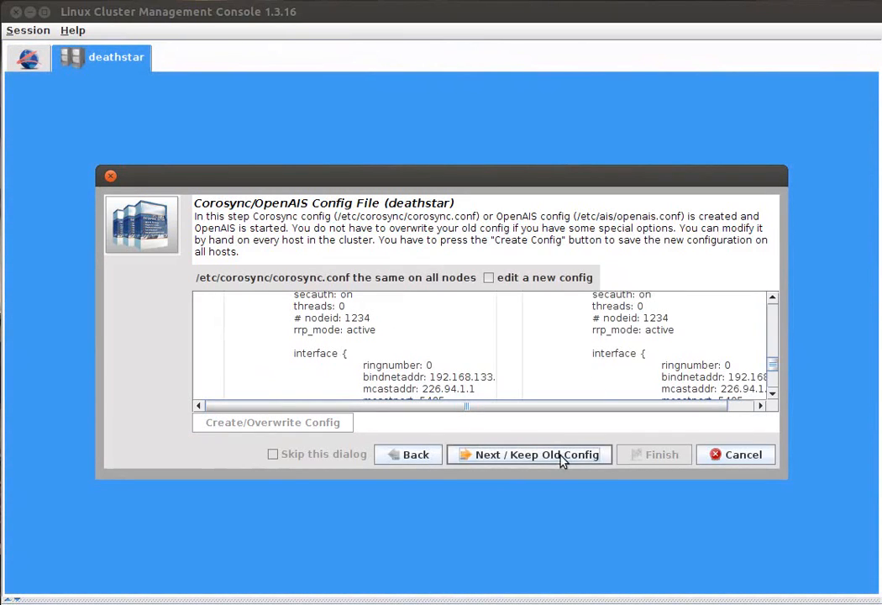
Step: Keep the existing Corosync config on both nodes and finish the deathstar cluster wizard after the Cluster/DRBD initialization
{"action": "left_click", "coordinate": [562, 458]}
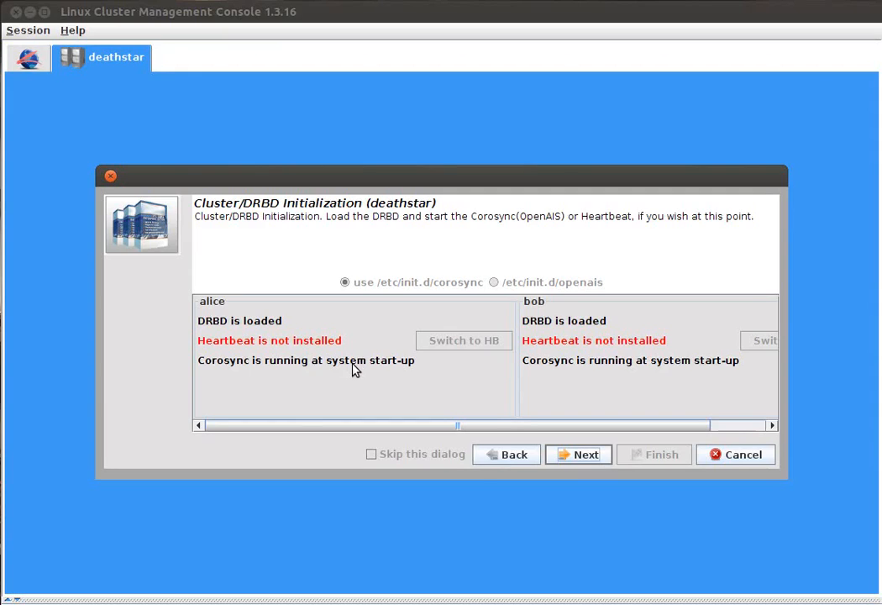
{"action": "left_click", "coordinate": [585, 454]}
{"action": "left_click", "coordinate": [669, 457]}
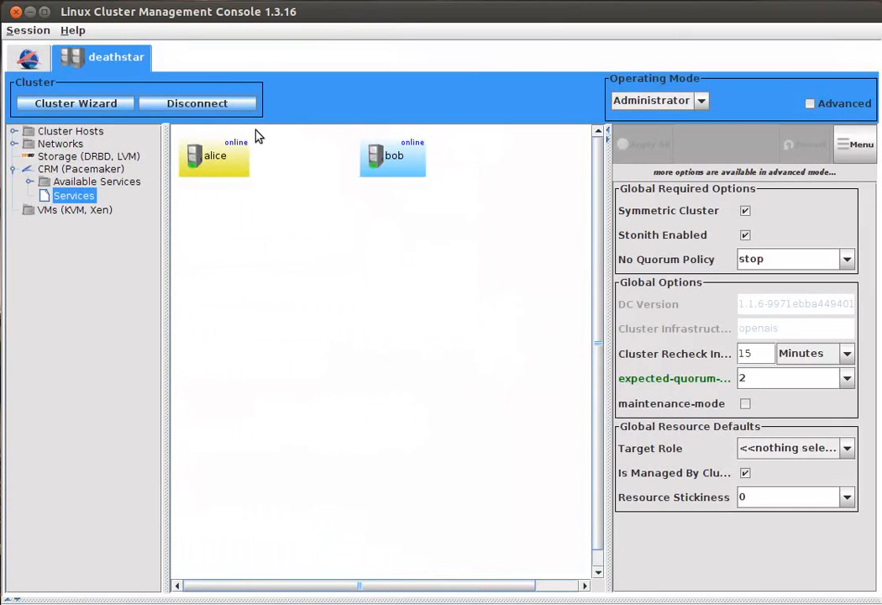
Step: Change the color of the alice host in the cluster services view to light pink
{"action": "left_click", "coordinate": [231, 159]}
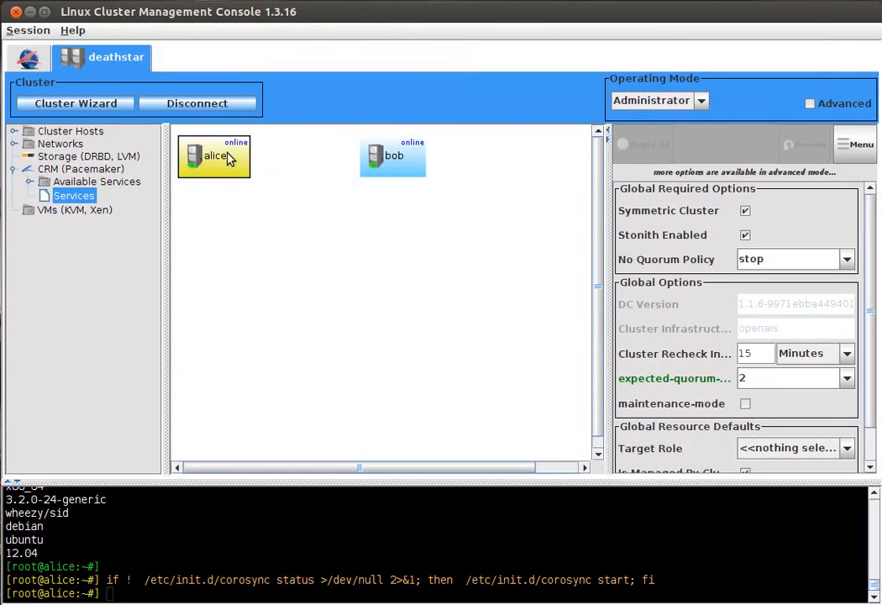
{"action": "right_click", "coordinate": [231, 159]}
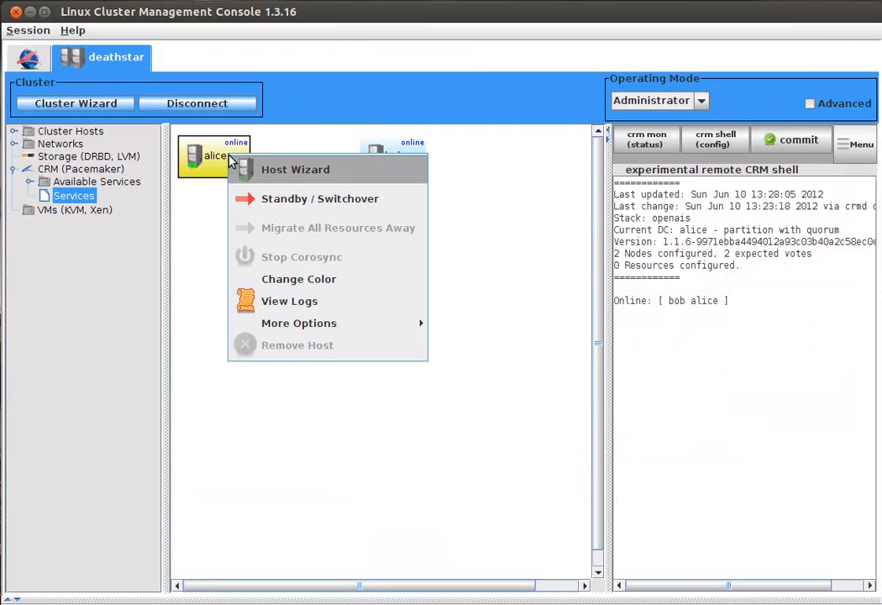
{"action": "left_click", "coordinate": [324, 279]}
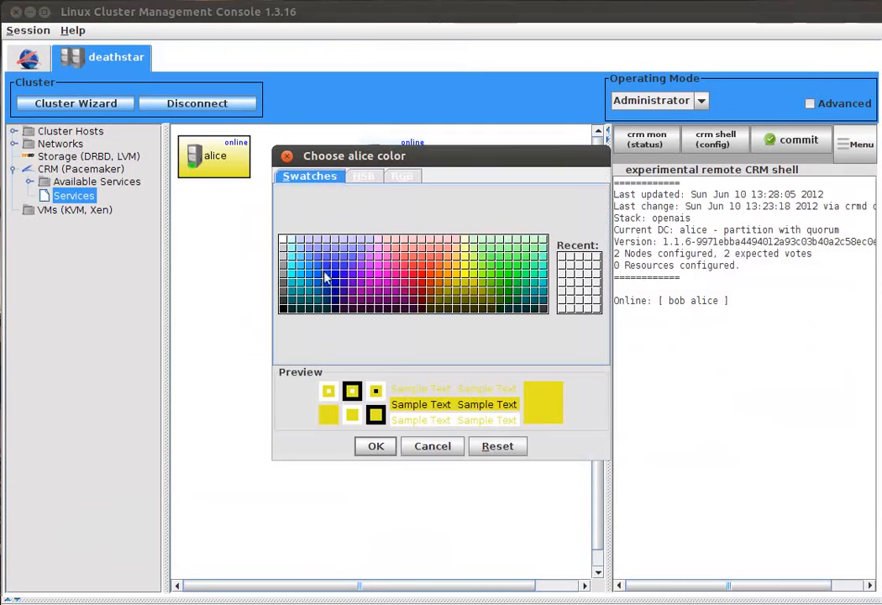
{"action": "left_click", "coordinate": [379, 242]}
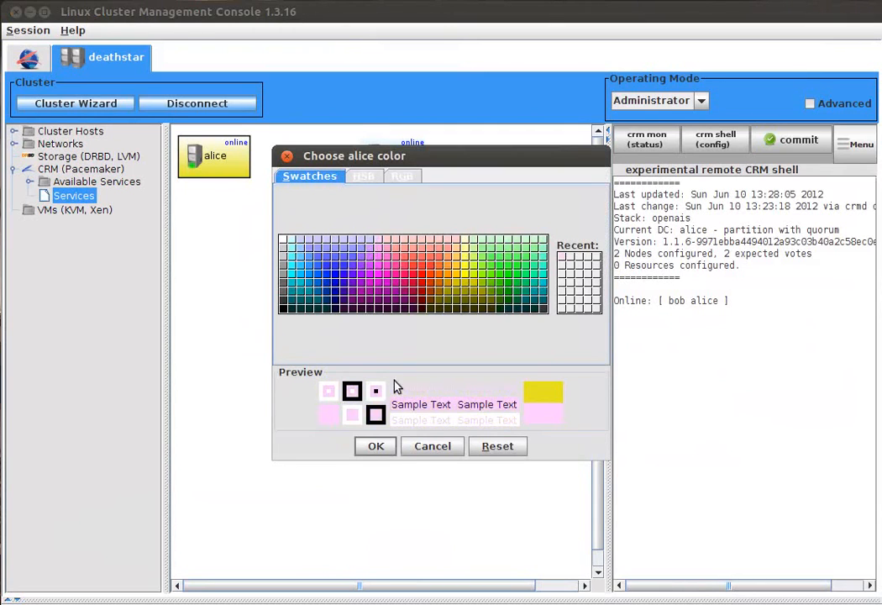
{"action": "left_click", "coordinate": [373, 450]}
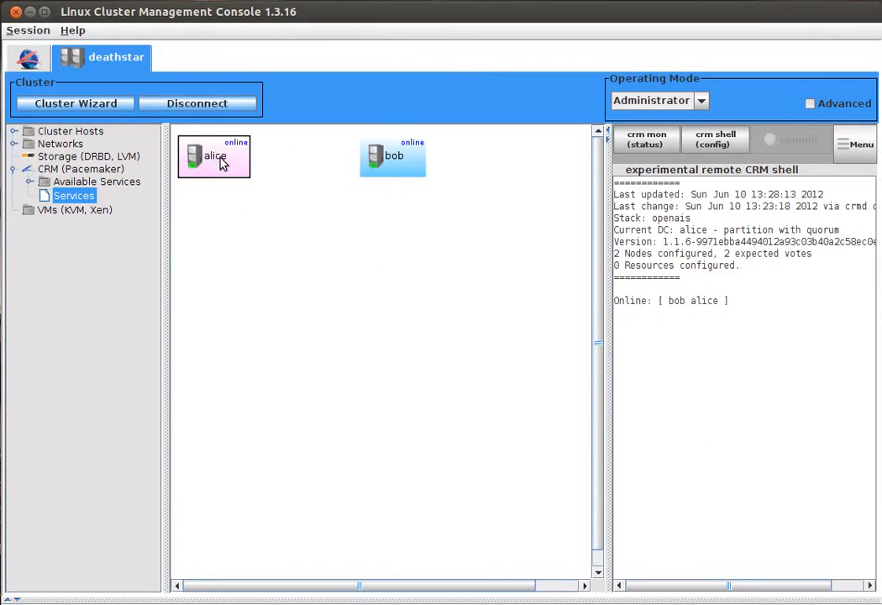
Step: Inspect the running component versions on alice and bob, and display the CRM shell configuration from bob
{"action": "mouse_move", "coordinate": [238, 164]}
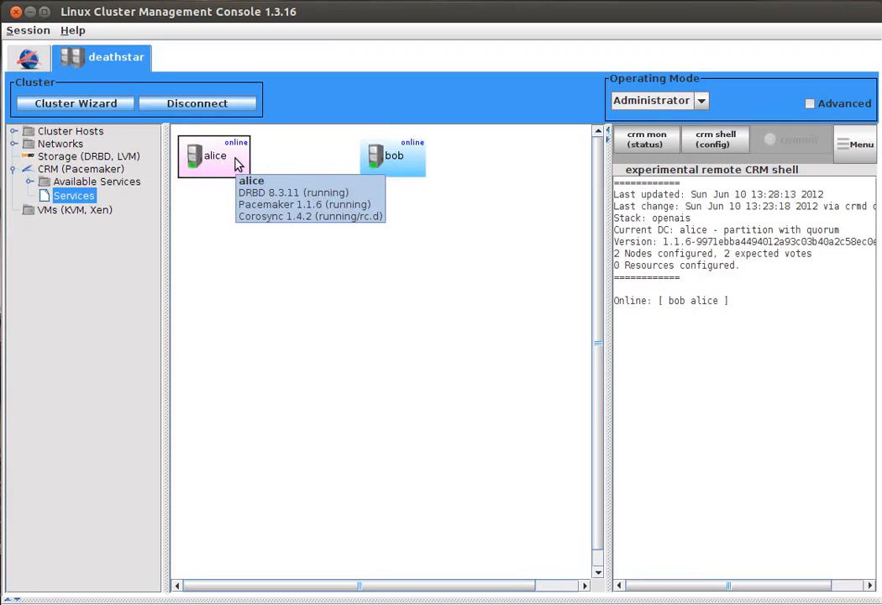
{"action": "mouse_move", "coordinate": [375, 155]}
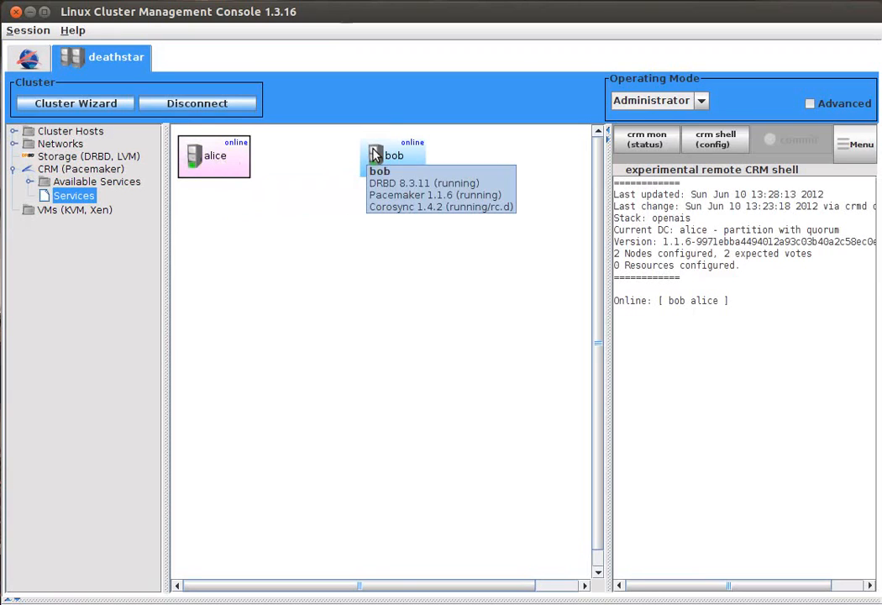
{"action": "left_click", "coordinate": [388, 156]}
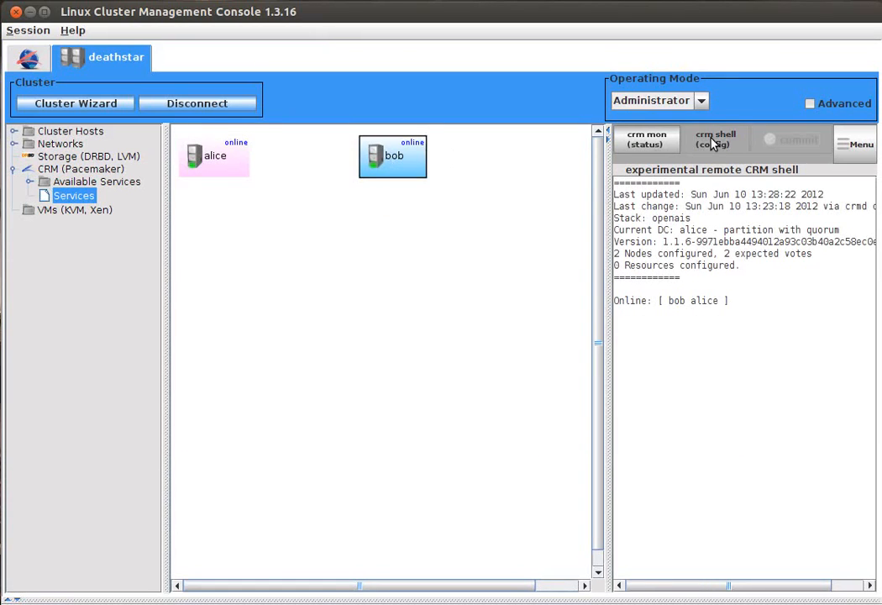
{"action": "left_click", "coordinate": [712, 144]}
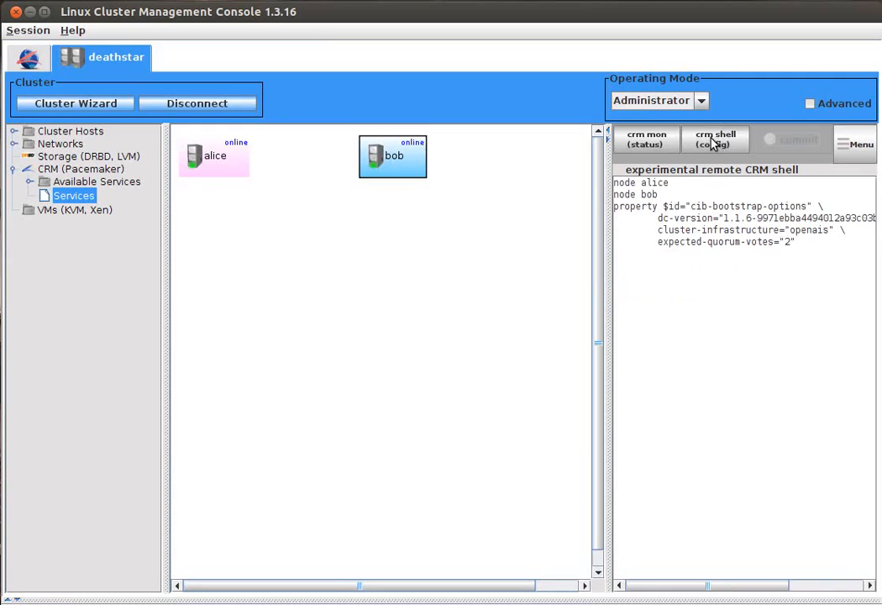
Step: Display the cluster's CRM monitor status from bob and look over the actions available for that host
{"action": "left_click", "coordinate": [664, 141]}
{"action": "right_click", "coordinate": [377, 168]}
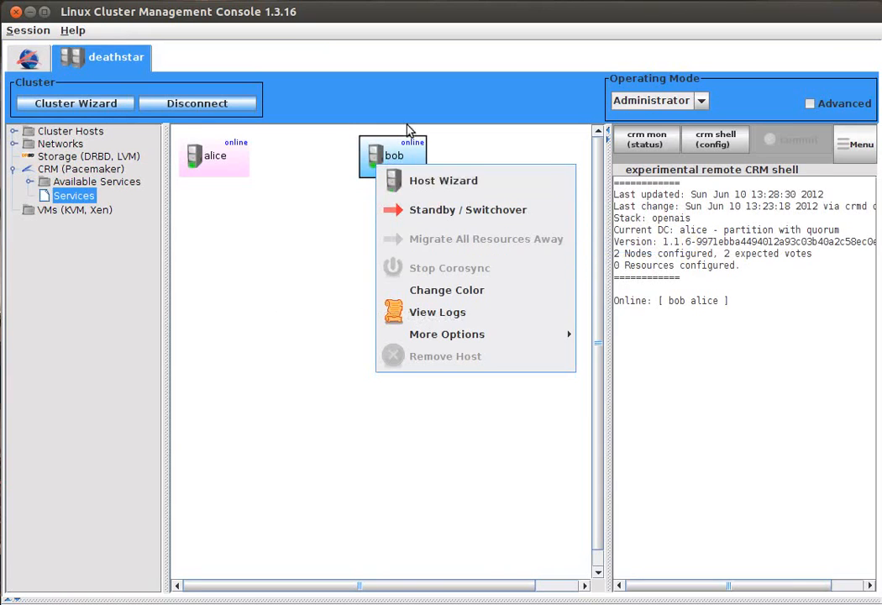
{"action": "left_click", "coordinate": [390, 147]}
Step: Examine the global CRM options and the actions available for the cluster's services, including adding groups, services and constraint placeholders
{"action": "right_click", "coordinate": [303, 247]}
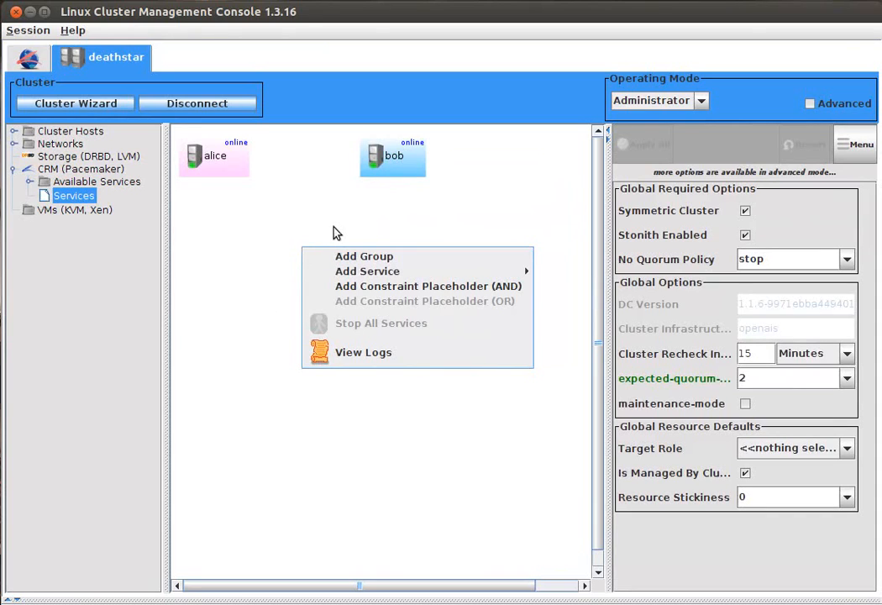
{"action": "left_click", "coordinate": [71, 199]}
{"action": "right_click", "coordinate": [72, 202]}
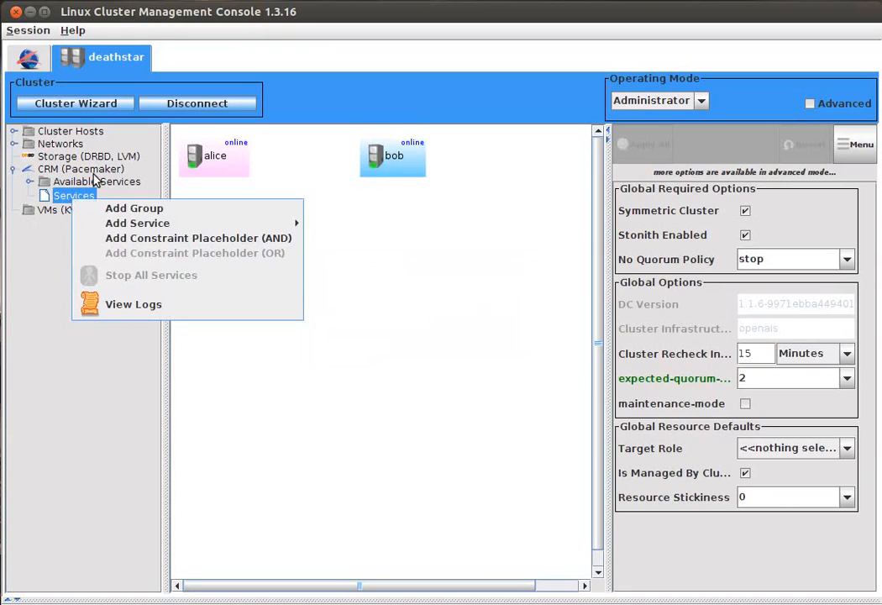
{"action": "left_click", "coordinate": [467, 262]}
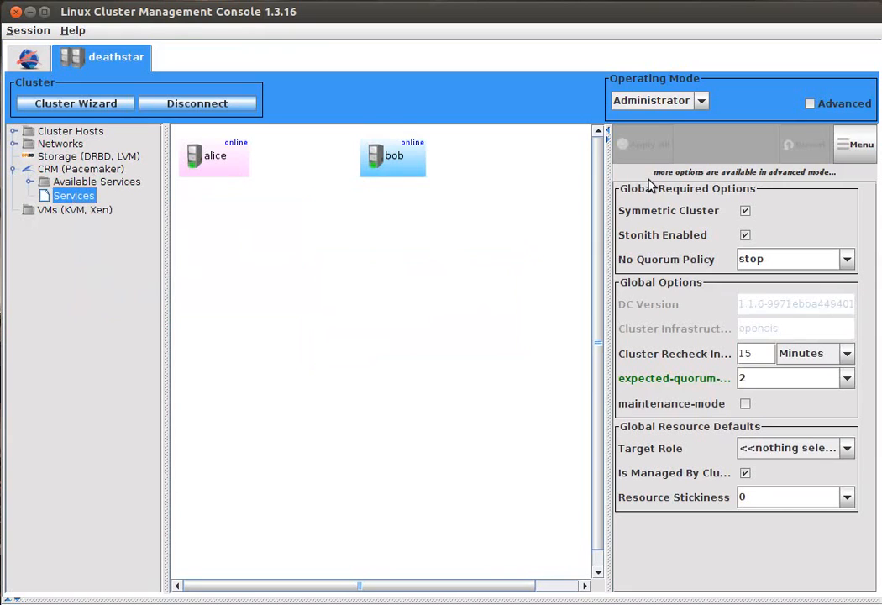
{"action": "left_click", "coordinate": [845, 143]}
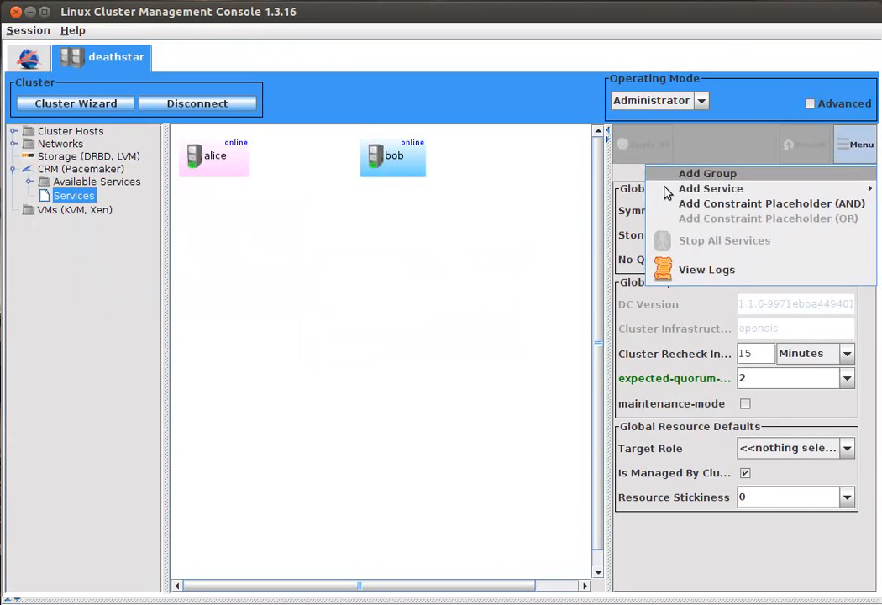
{"action": "left_click", "coordinate": [378, 284]}
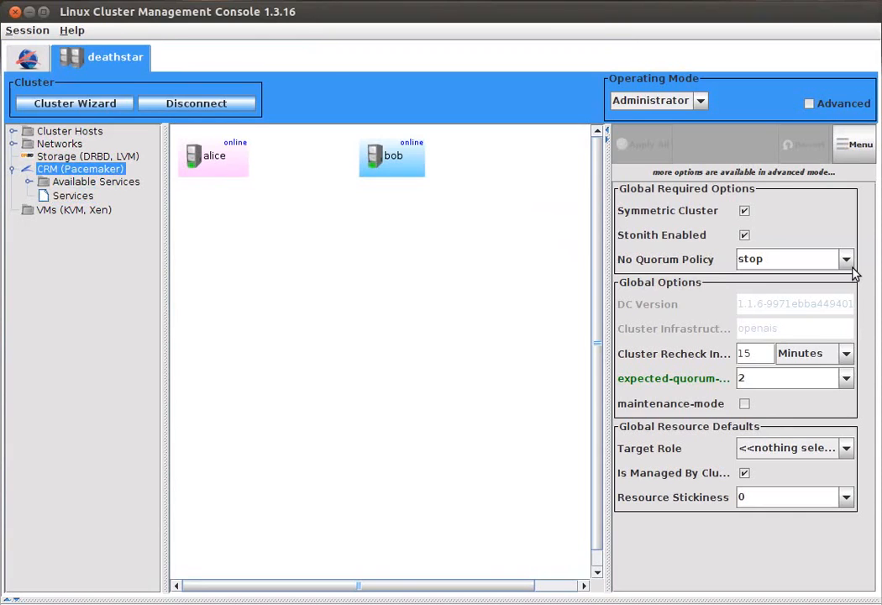
Step: In the storage view, create an LVM physical volume on /dev/sdb on both alice and bob
{"action": "left_click", "coordinate": [60, 158]}
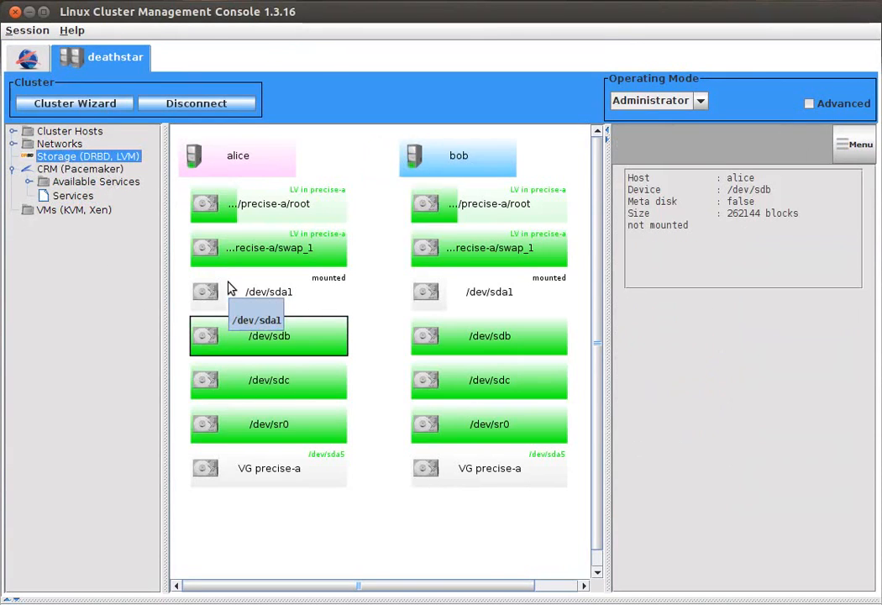
{"action": "right_click", "coordinate": [236, 336]}
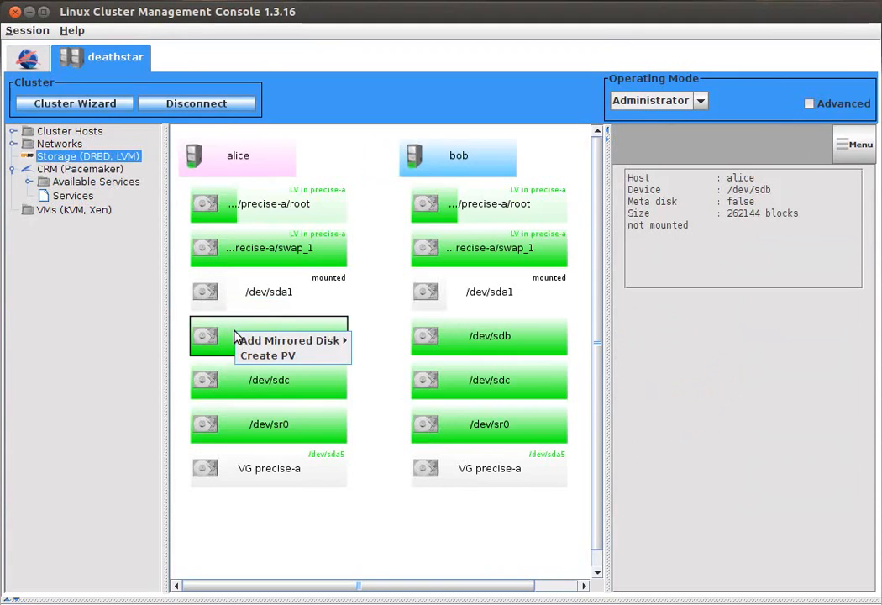
{"action": "left_click", "coordinate": [260, 359]}
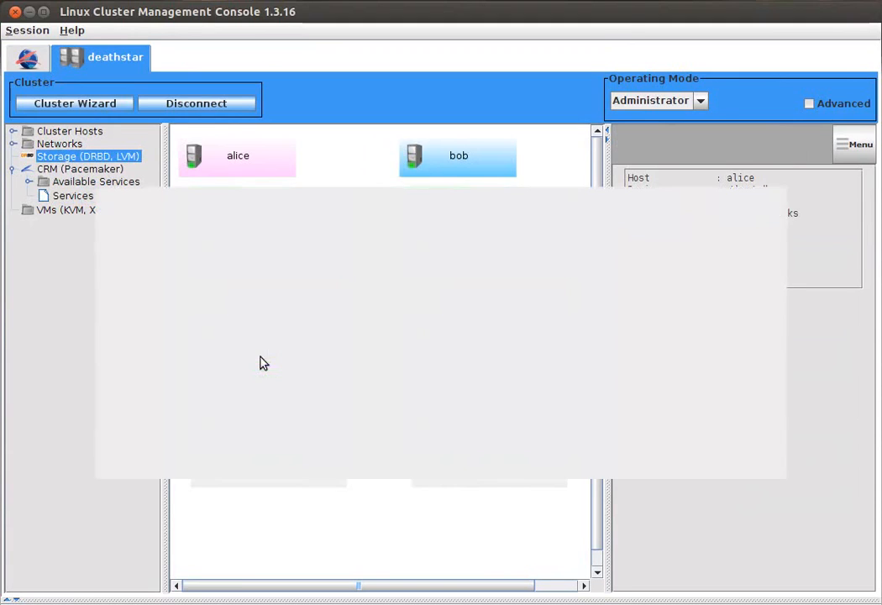
{"action": "left_click", "coordinate": [356, 287]}
{"action": "left_click", "coordinate": [377, 267]}
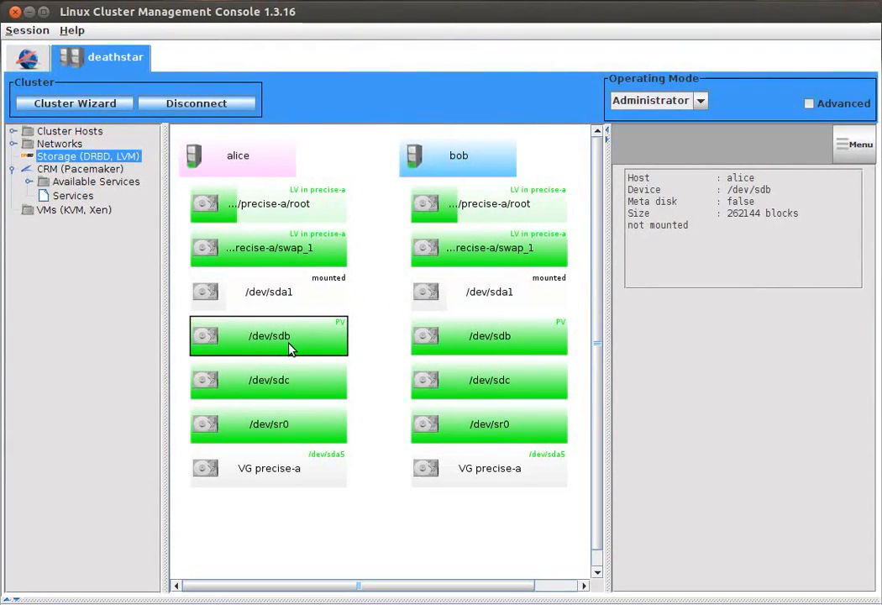
Step: Create a volume group named ds from /dev/sdb on both alice and bob
{"action": "right_click", "coordinate": [292, 349]}
{"action": "left_click", "coordinate": [361, 385]}
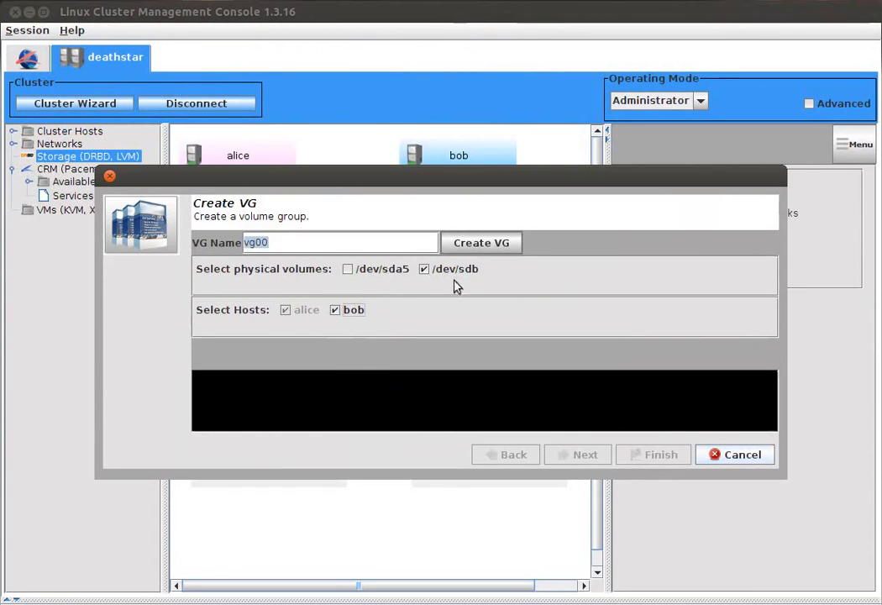
{"action": "left_click", "coordinate": [317, 244]}
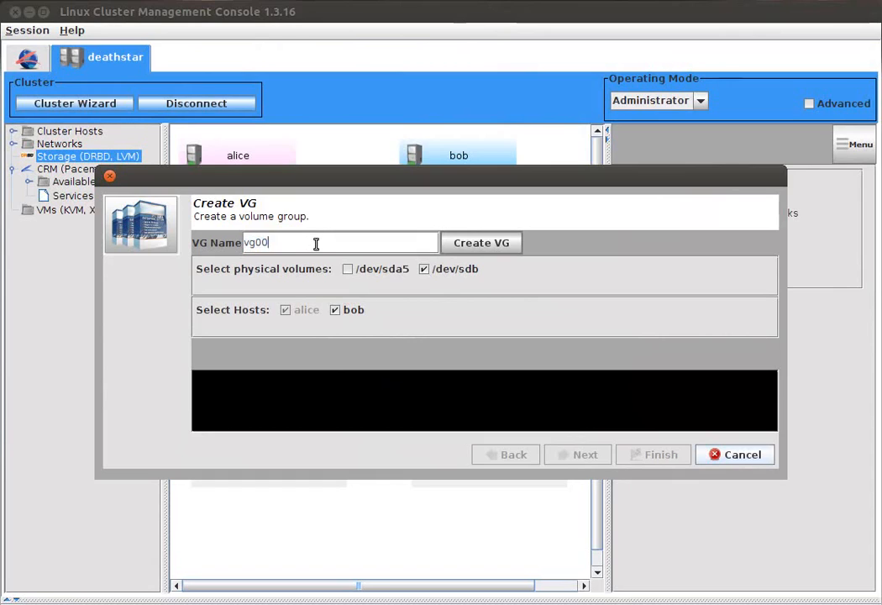
{"action": "key", "text": "BackSpace"}
{"action": "key", "text": "BackSpace"}
{"action": "key", "text": "BackSpace"}
{"action": "key", "text": "BackSpace"}
{"action": "type", "text": "d"}
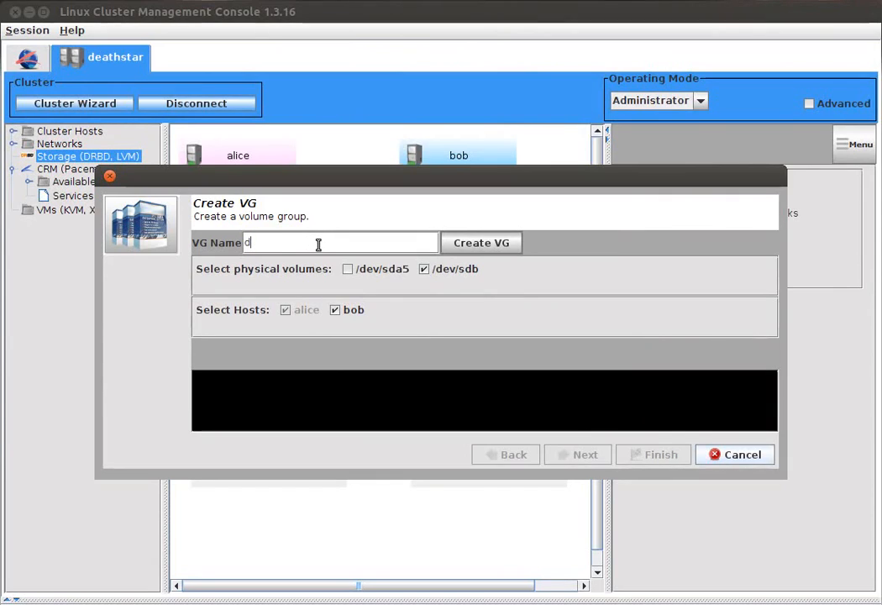
{"action": "type", "text": "s"}
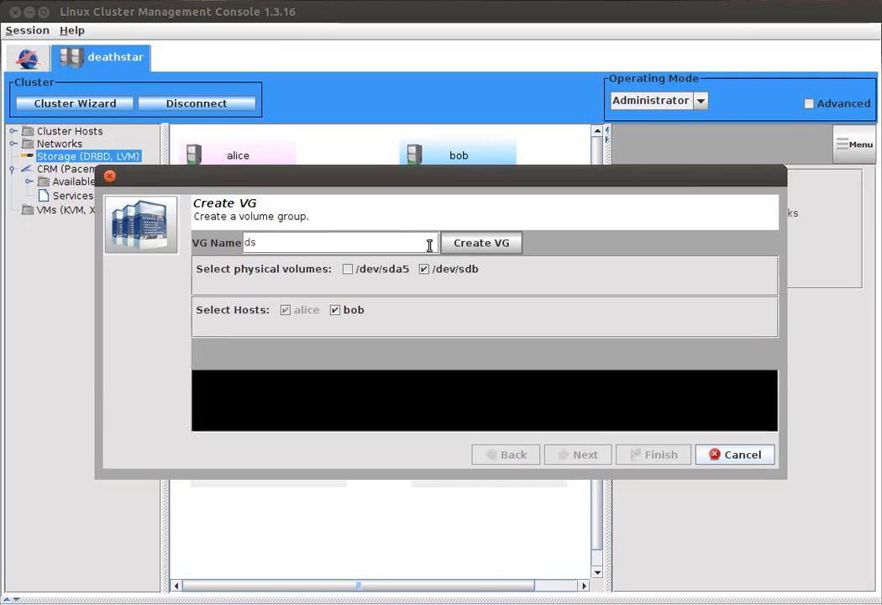
{"action": "left_click", "coordinate": [476, 244]}
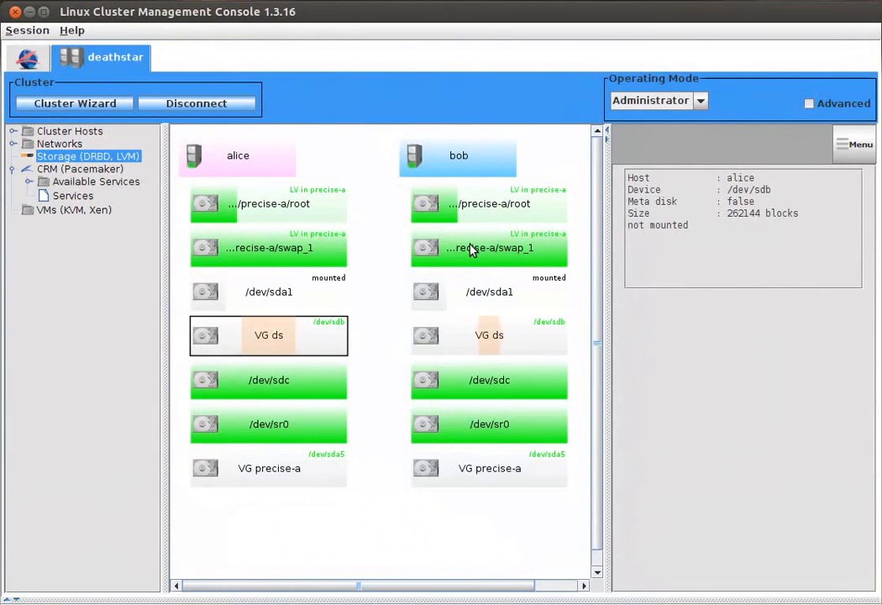
Step: Start a new logical volume in alice's volume group ds and name it deathstar
{"action": "right_click", "coordinate": [300, 338]}
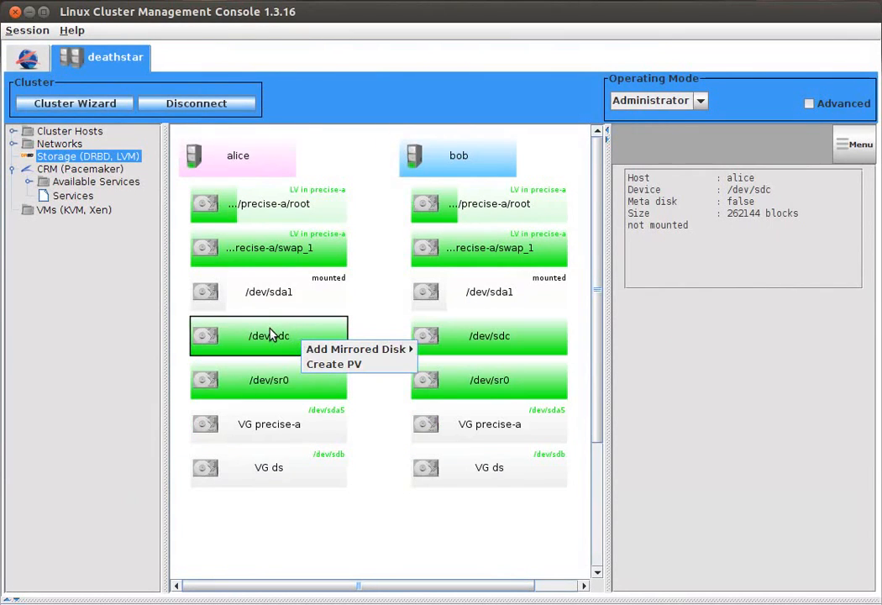
{"action": "left_click", "coordinate": [259, 468]}
{"action": "right_click", "coordinate": [258, 468]}
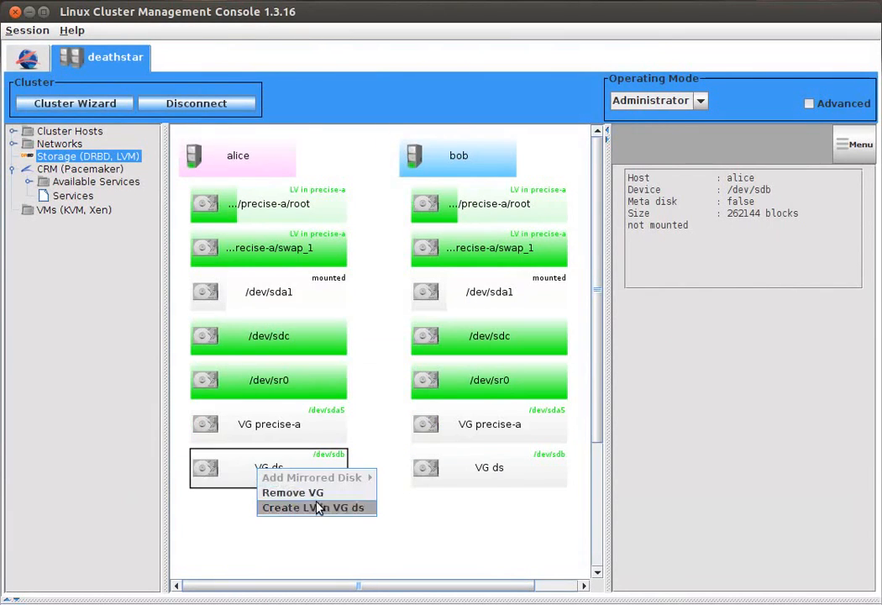
{"action": "left_click", "coordinate": [317, 508]}
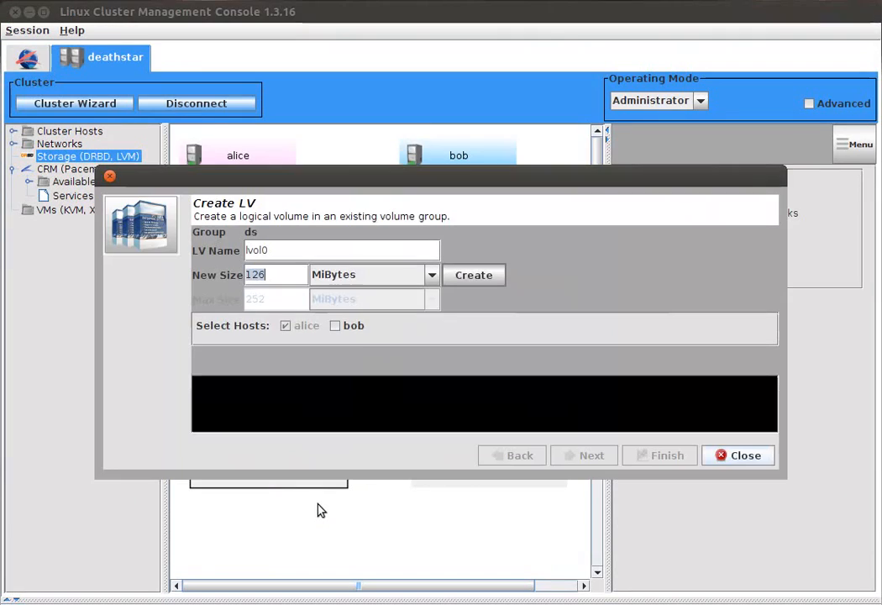
{"action": "left_click", "coordinate": [279, 250]}
{"action": "type", "text": "deathstar"}
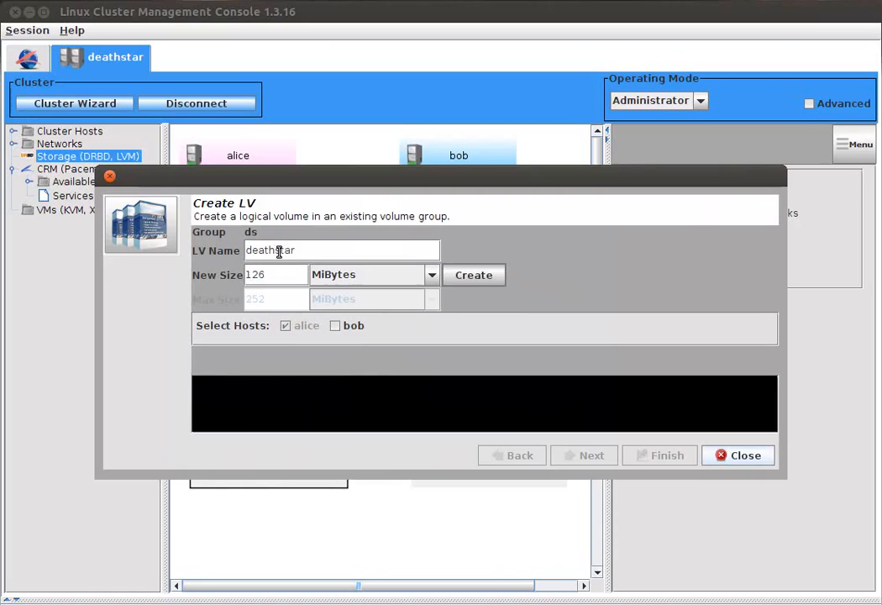
Step: Set the logical volume's size to 252 MiBytes, include bob as a host, and create it on both nodes
{"action": "left_click", "coordinate": [283, 276]}
{"action": "left_click", "coordinate": [294, 280]}
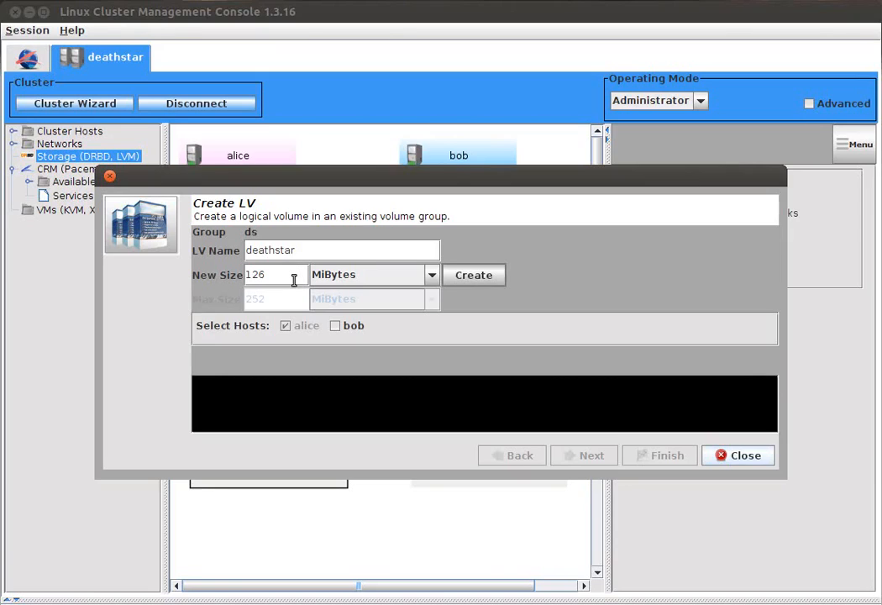
{"action": "key", "text": "BackSpace"}
{"action": "key", "text": "BackSpace"}
{"action": "key", "text": "BackSpace"}
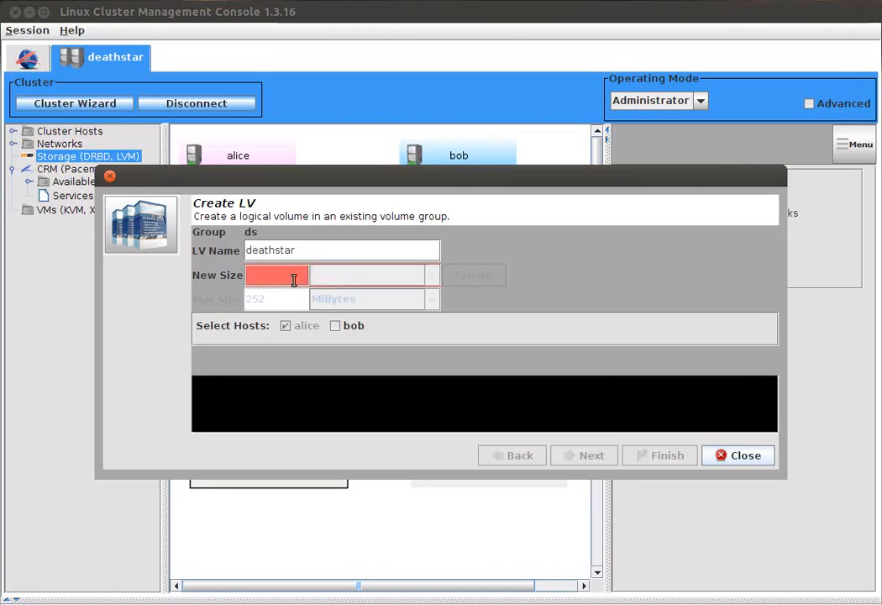
{"action": "type", "text": "252"}
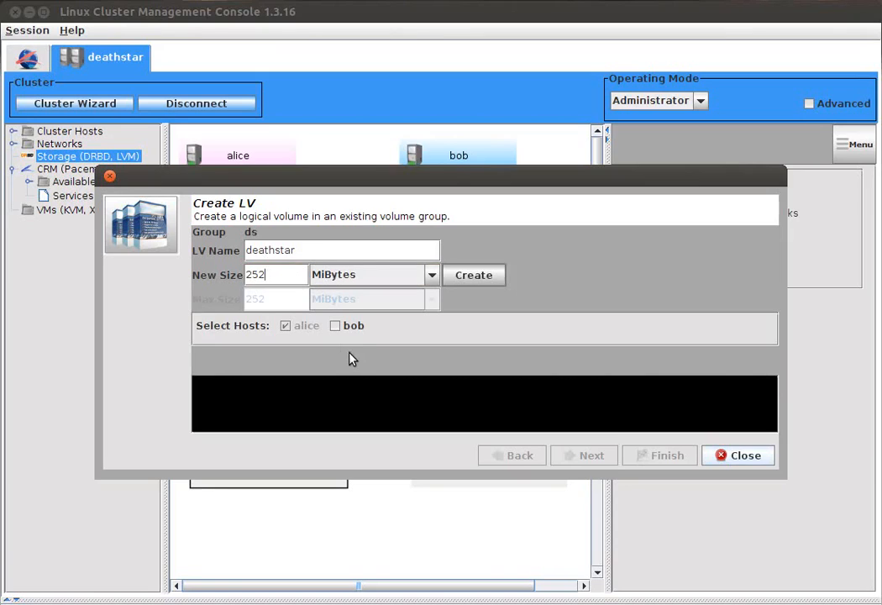
{"action": "left_click", "coordinate": [340, 326]}
{"action": "left_click", "coordinate": [496, 276]}
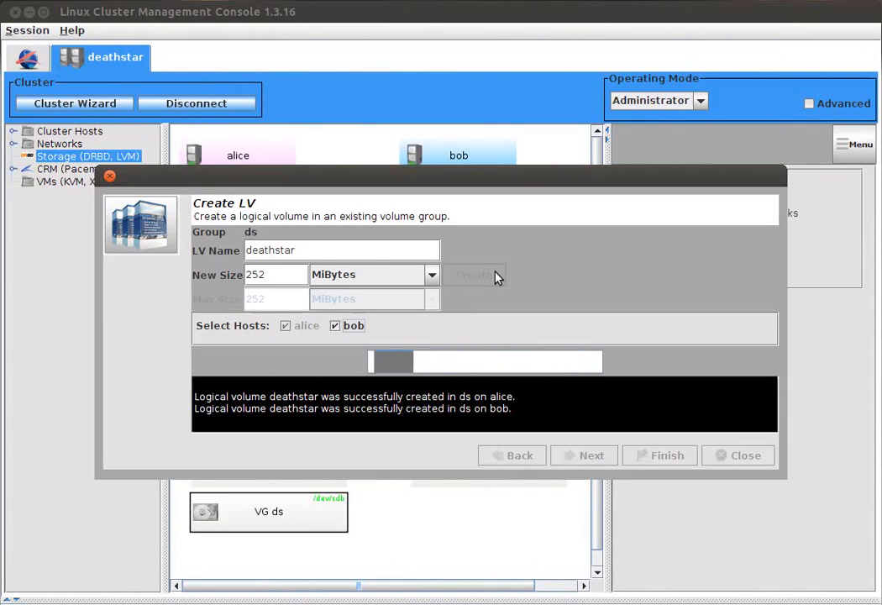
{"action": "left_click", "coordinate": [746, 456]}
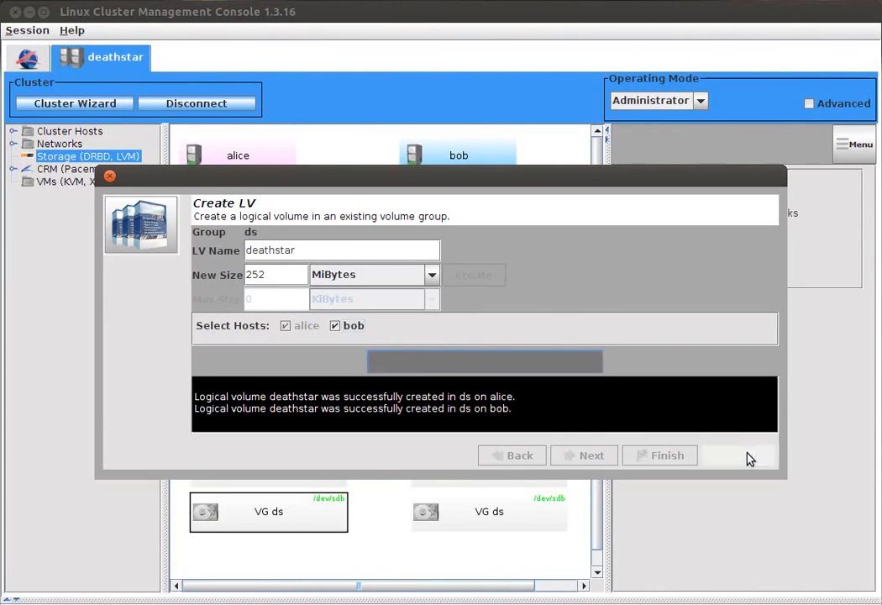
Step: Add a mirrored disk pairing alice's /dev/ds/deathstar with /dev/ds/deathstar on bob
{"action": "left_click", "coordinate": [239, 212]}
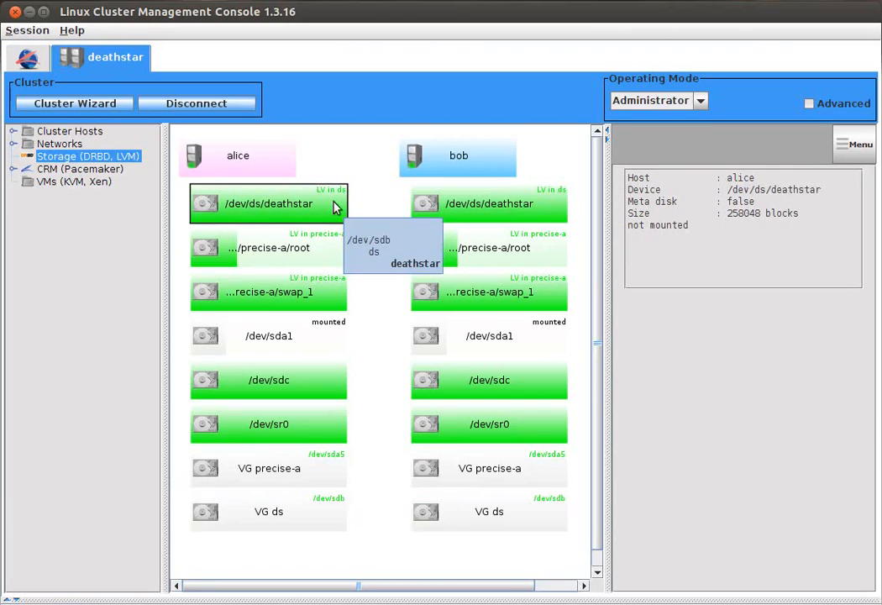
{"action": "right_click", "coordinate": [284, 216]}
{"action": "mouse_move", "coordinate": [323, 224]}
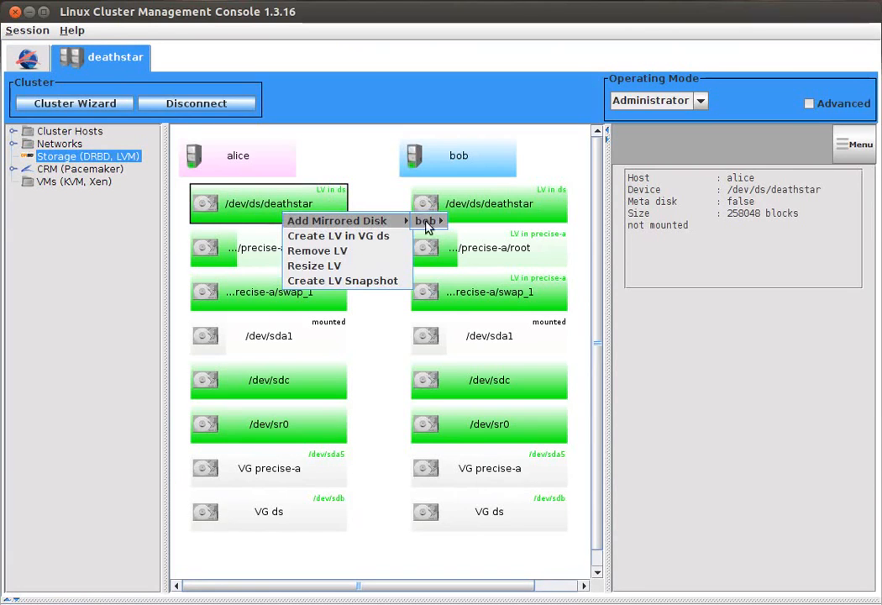
{"action": "mouse_move", "coordinate": [426, 221]}
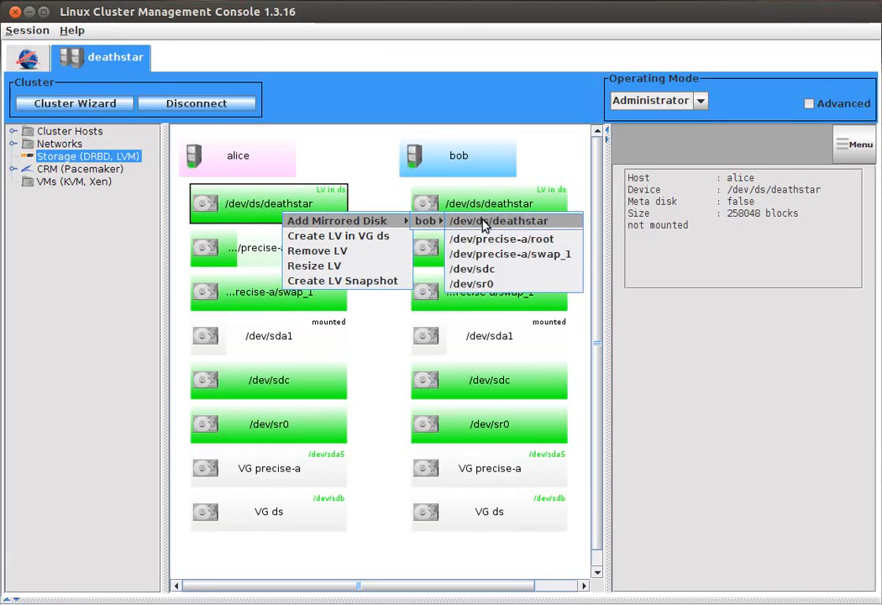
{"action": "left_click", "coordinate": [484, 223]}
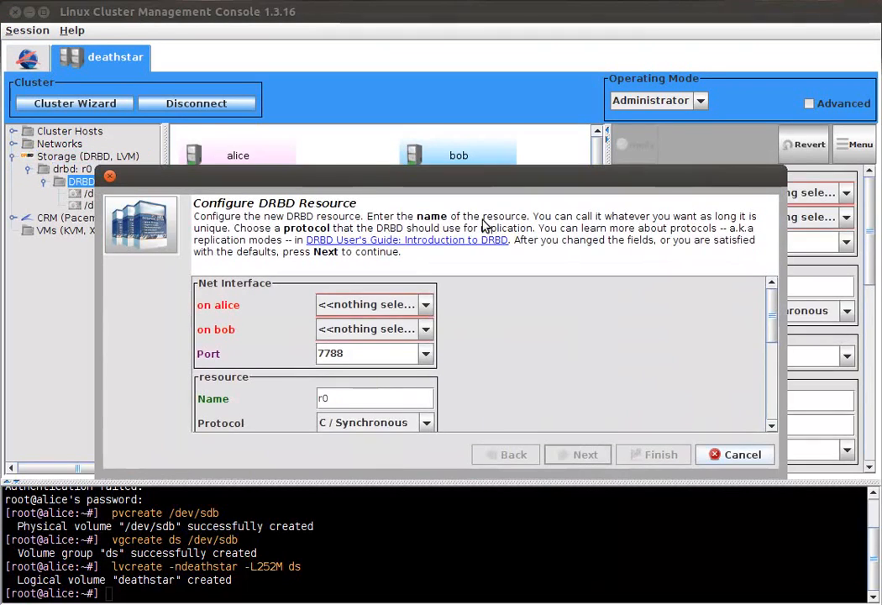
Step: Assign eth0 as the DRBD resource's network interface on alice and bob, name the resource ds, and review its remaining settings
{"action": "left_click", "coordinate": [369, 305]}
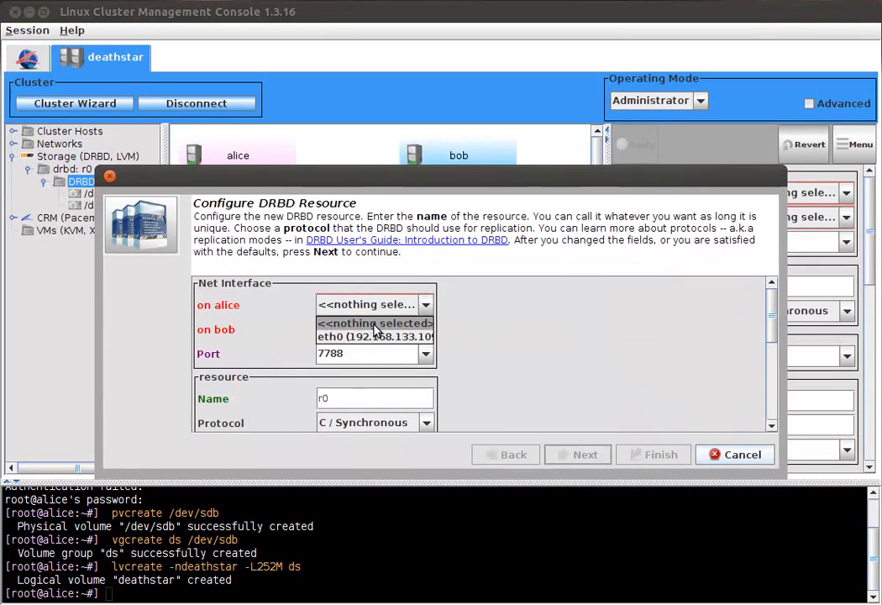
{"action": "left_click", "coordinate": [376, 336]}
{"action": "left_click", "coordinate": [380, 331]}
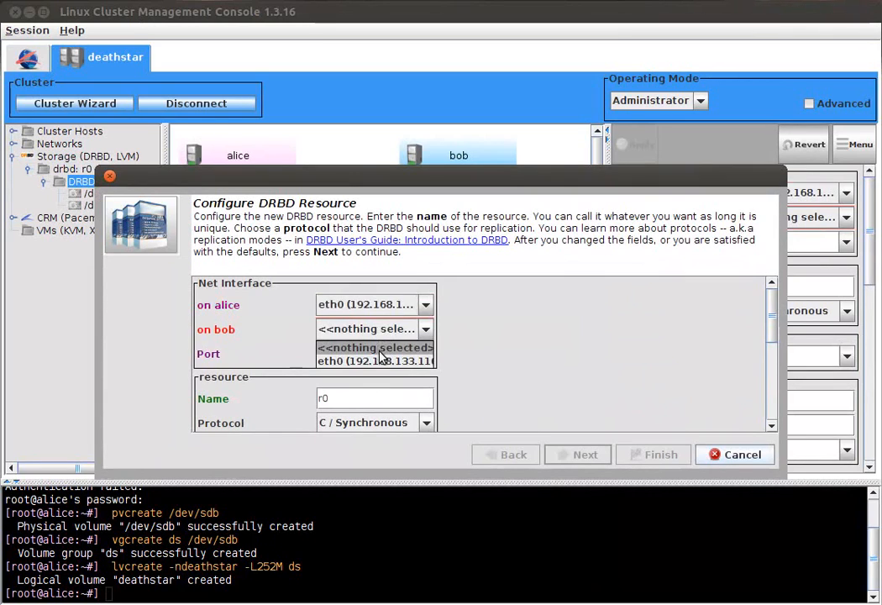
{"action": "left_click", "coordinate": [386, 360]}
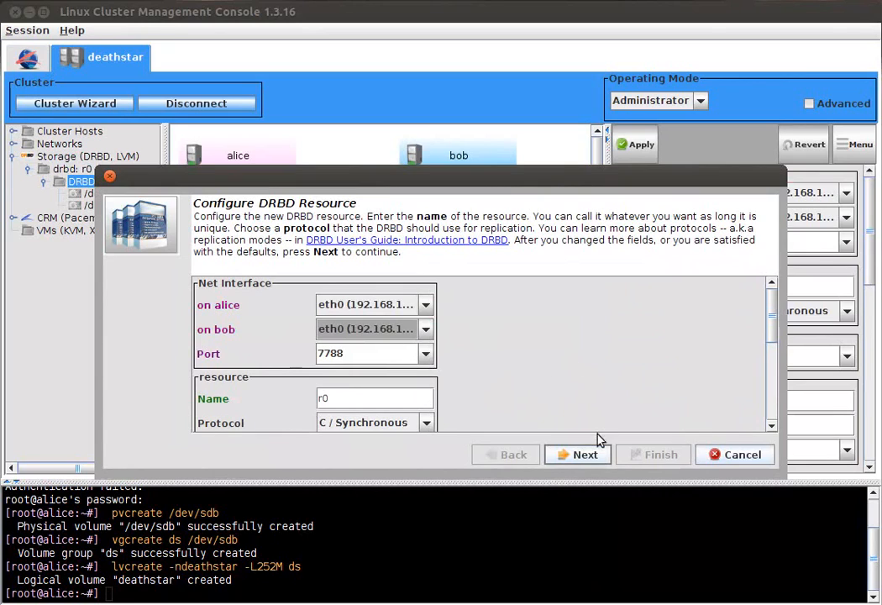
{"action": "double_click", "coordinate": [382, 398]}
{"action": "type", "text": "ds"}
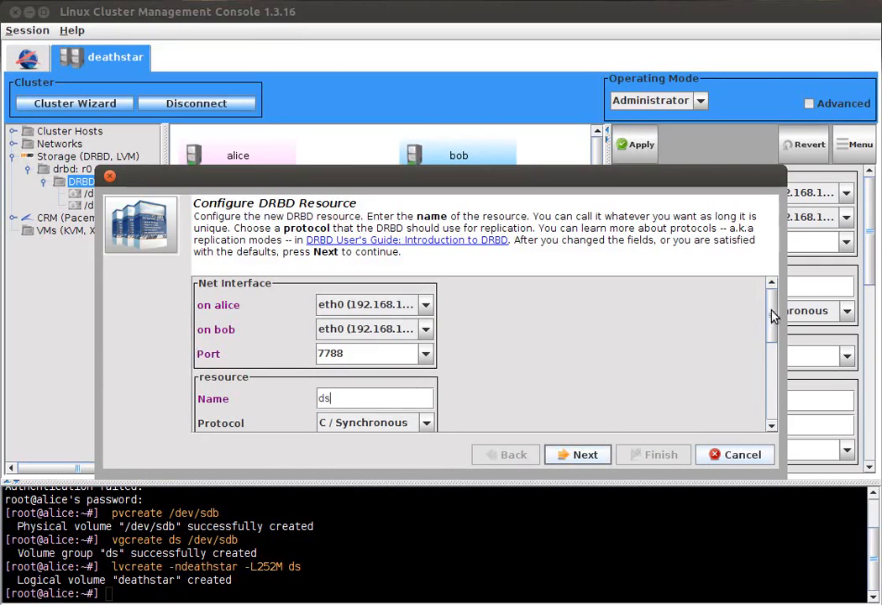
{"action": "left_click_drag", "start_coordinate": [772, 315], "coordinate": [774, 356]}
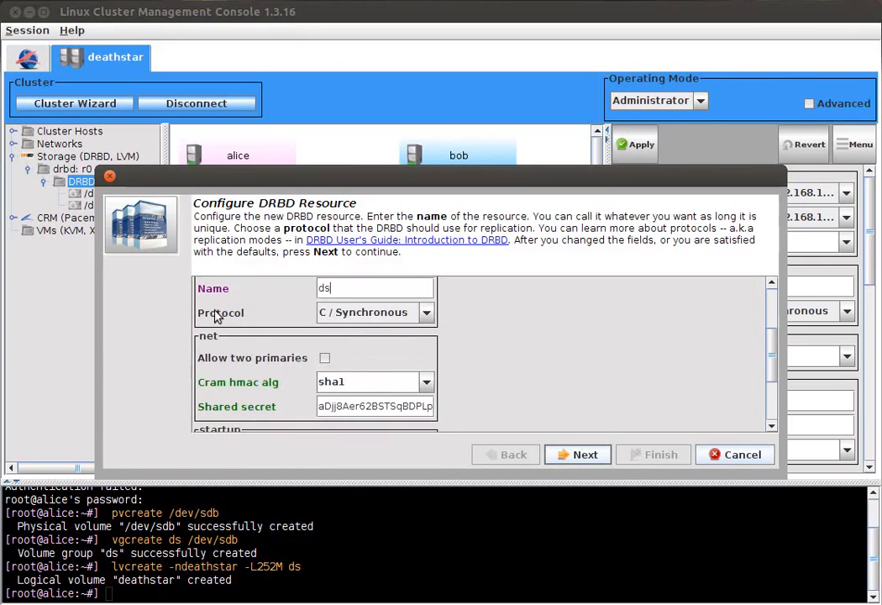
{"action": "mouse_move", "coordinate": [224, 360]}
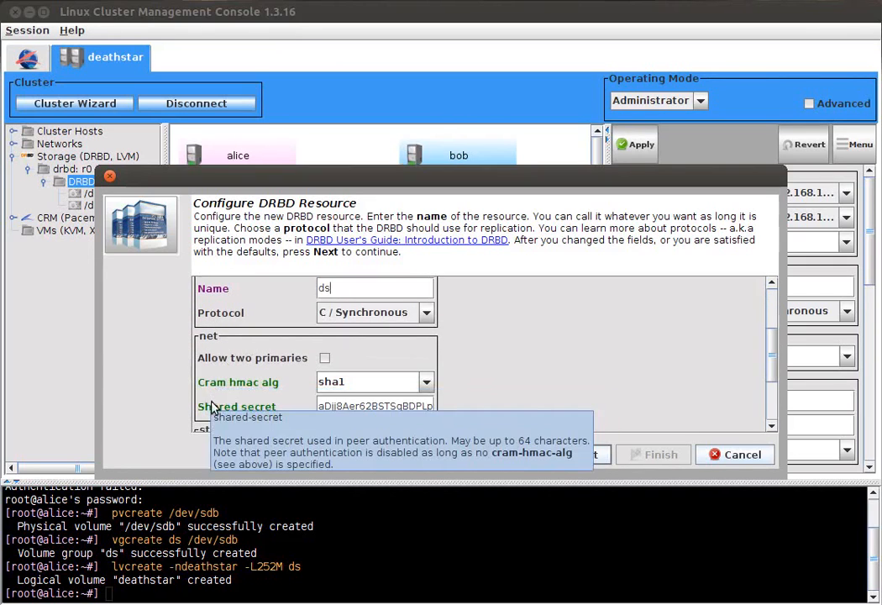
{"action": "left_click_drag", "start_coordinate": [770, 338], "coordinate": [776, 375]}
{"action": "mouse_move", "coordinate": [239, 361]}
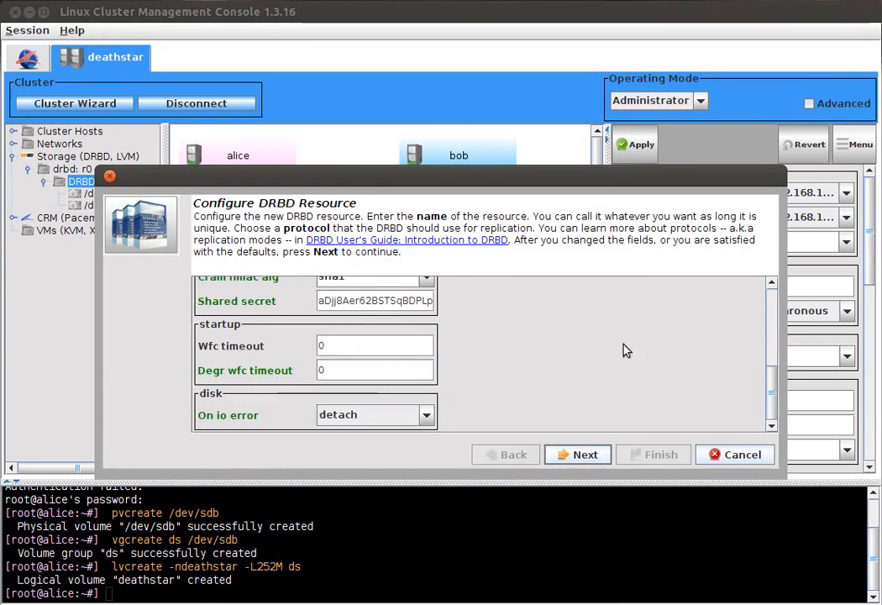
Step: Accept /dev/drbd0 as the DRBD volume's device and use the Internal meta disk on both alice and bob
{"action": "left_click", "coordinate": [599, 454]}
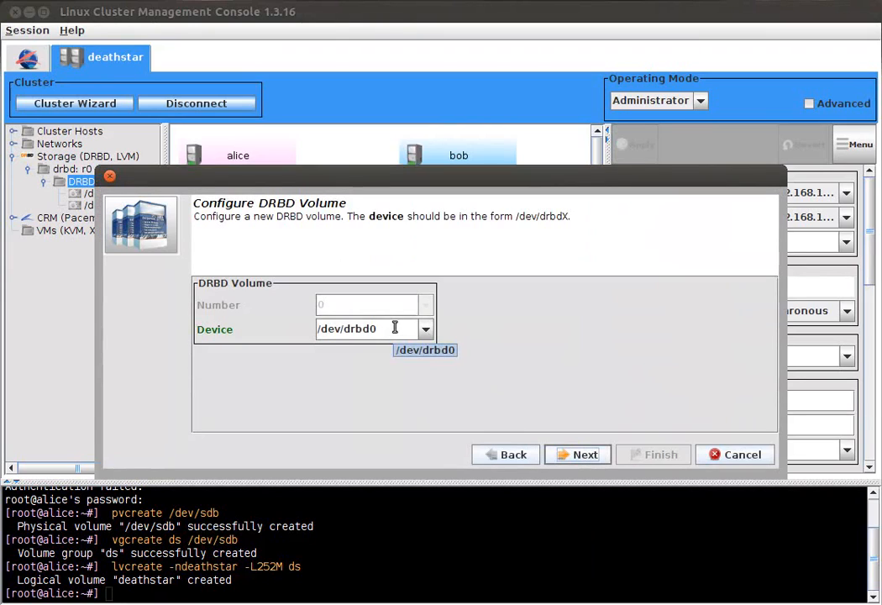
{"action": "left_click", "coordinate": [587, 455]}
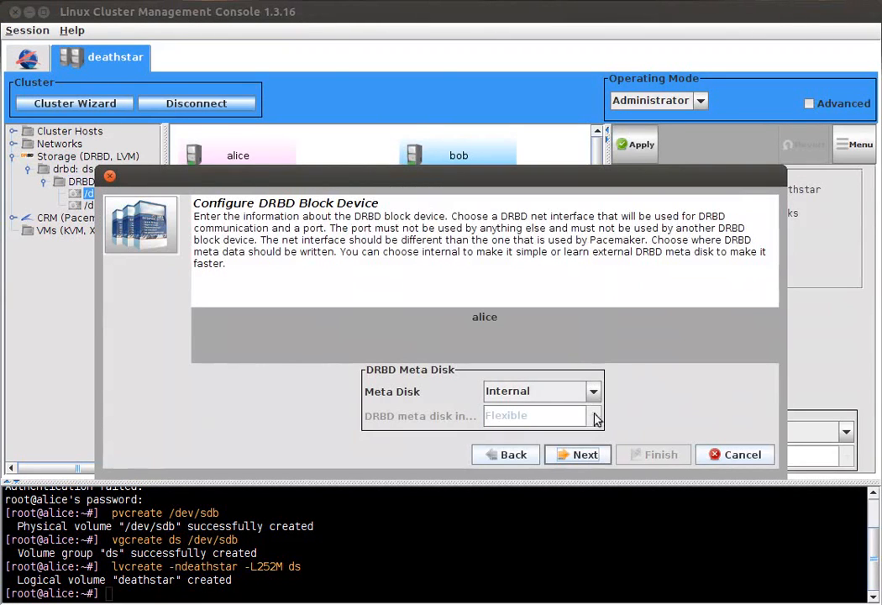
{"action": "left_click", "coordinate": [553, 398]}
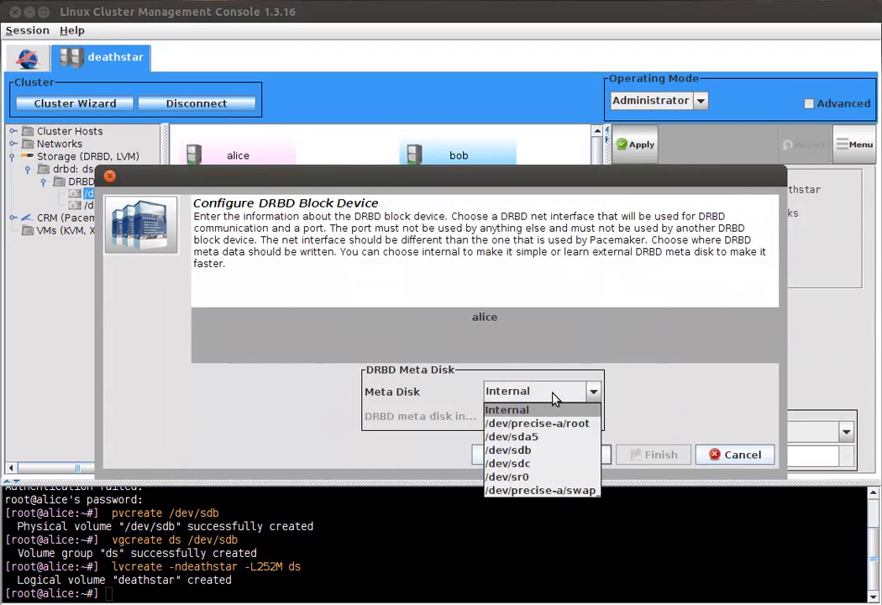
{"action": "left_click", "coordinate": [553, 398]}
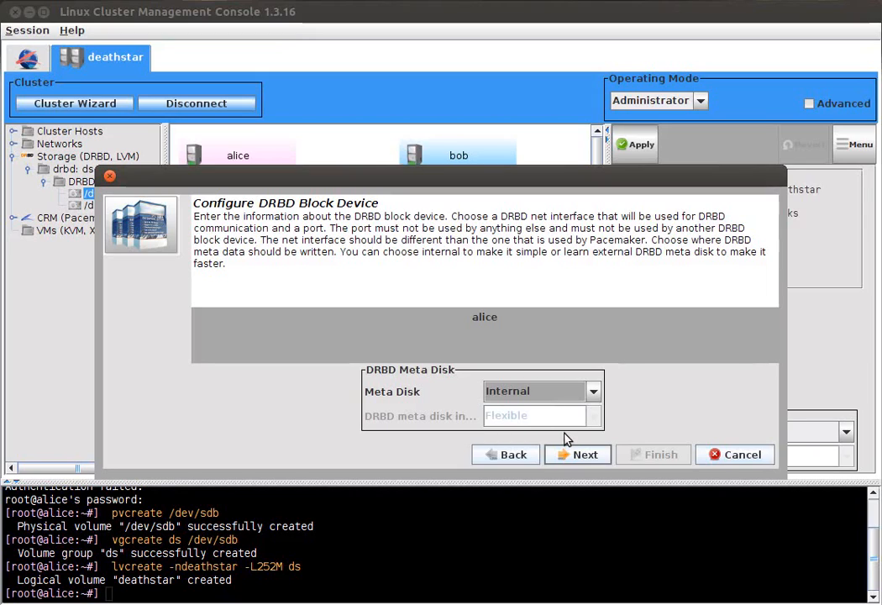
{"action": "left_click", "coordinate": [538, 395]}
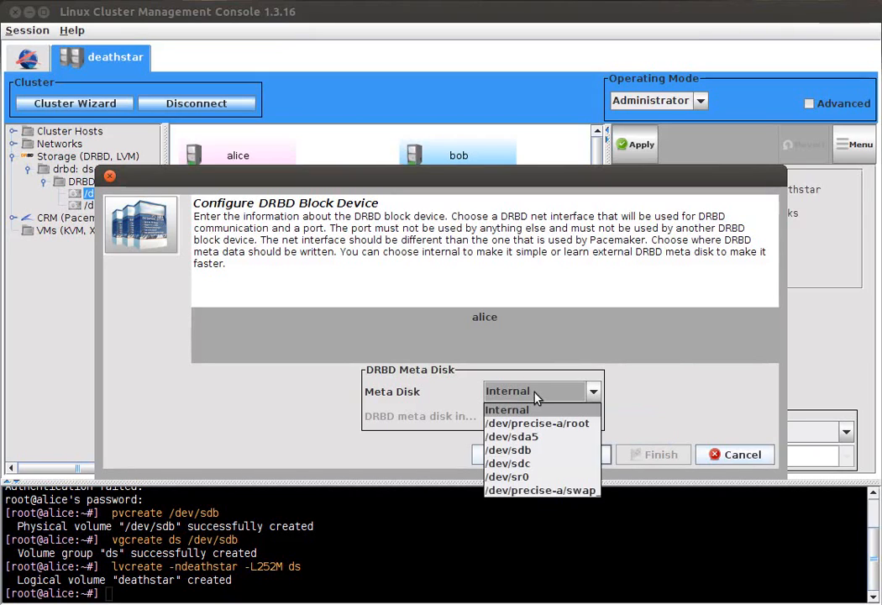
{"action": "left_click", "coordinate": [529, 411]}
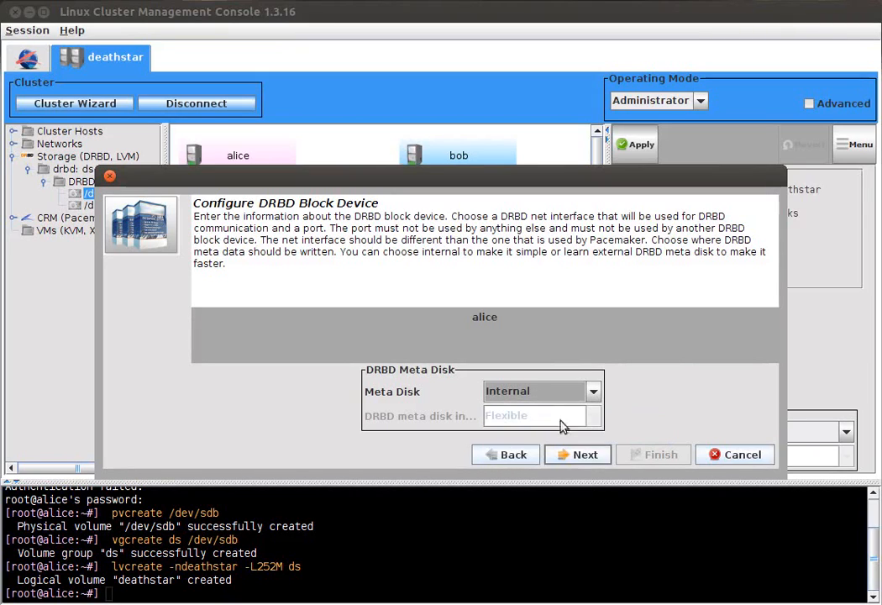
{"action": "left_click", "coordinate": [595, 456]}
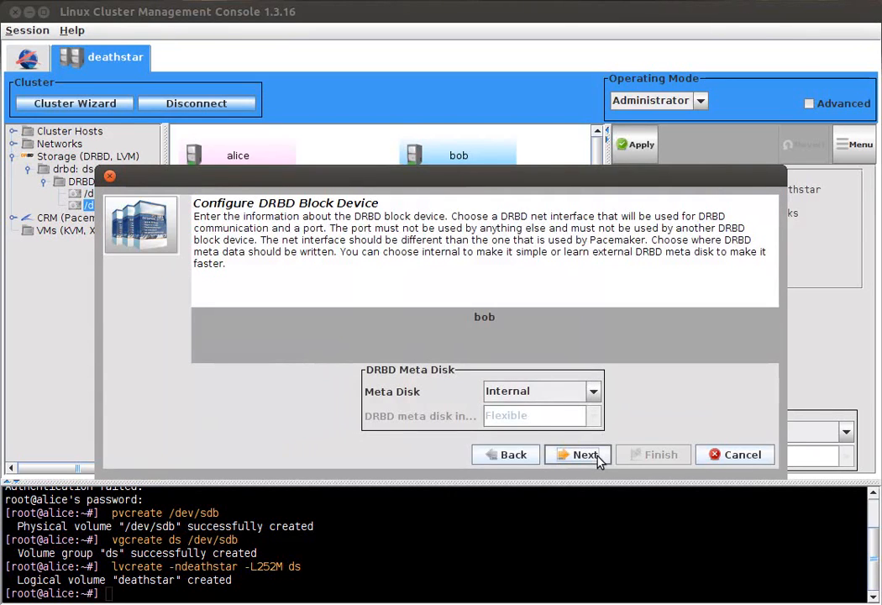
{"action": "left_click", "coordinate": [586, 455]}
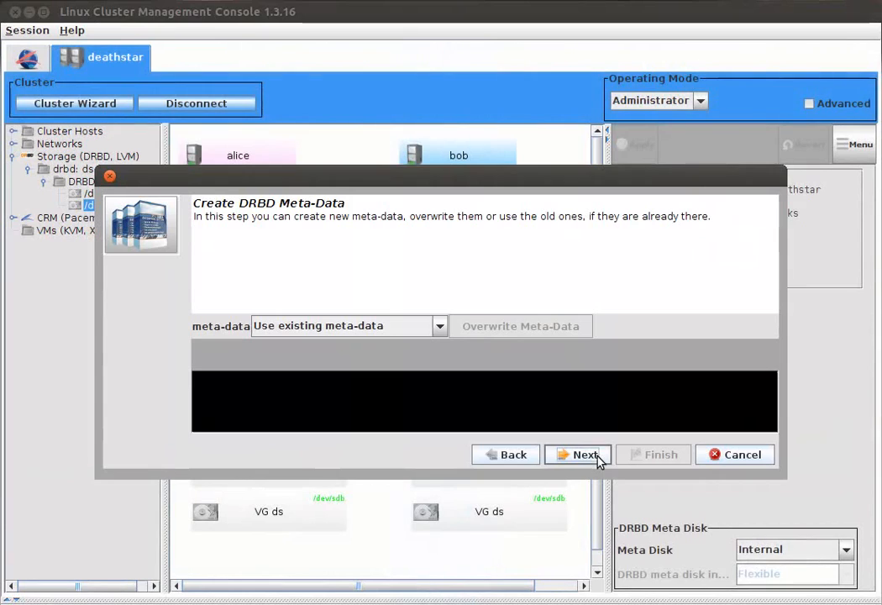
Step: Create new DRBD meta-data on alice and bob and continue to the block device initialization
{"action": "left_click", "coordinate": [388, 328]}
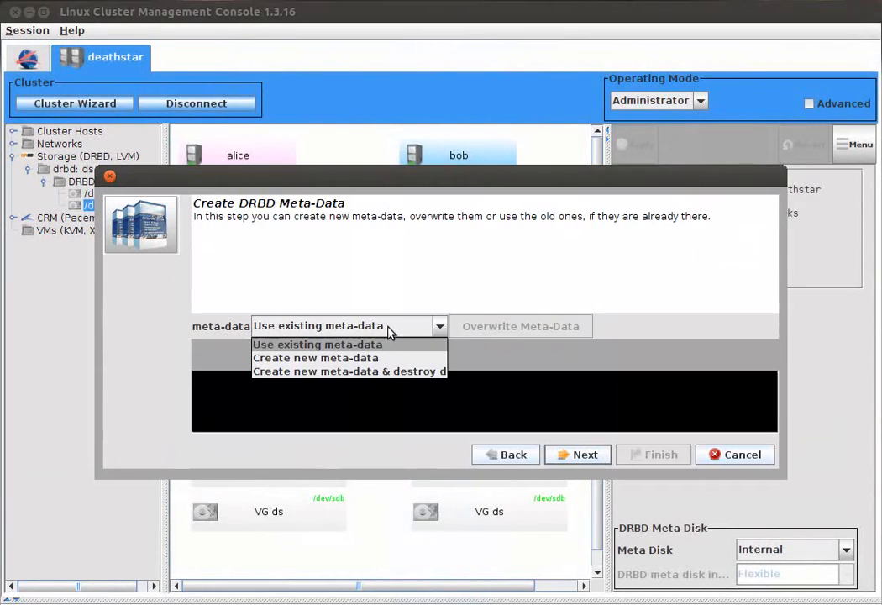
{"action": "left_click", "coordinate": [380, 359]}
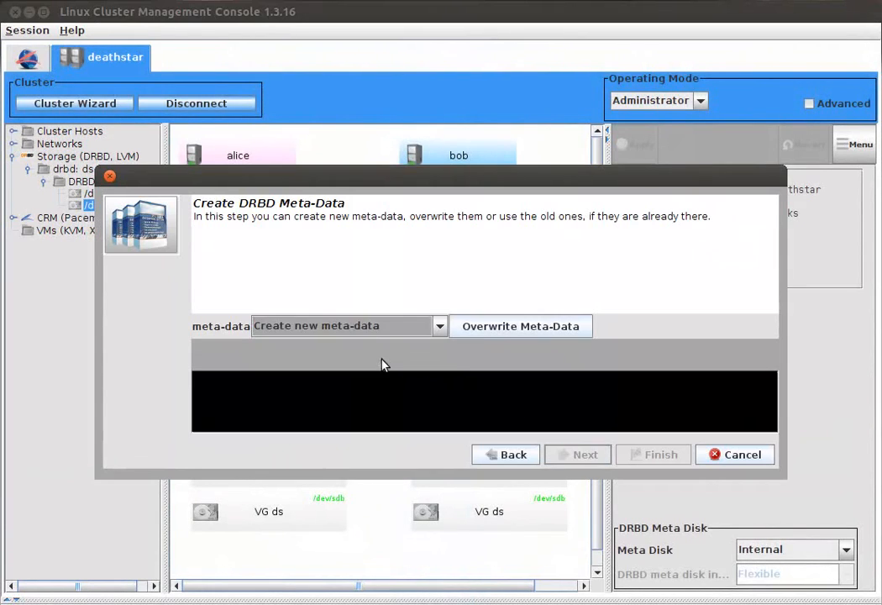
{"action": "left_click", "coordinate": [496, 331]}
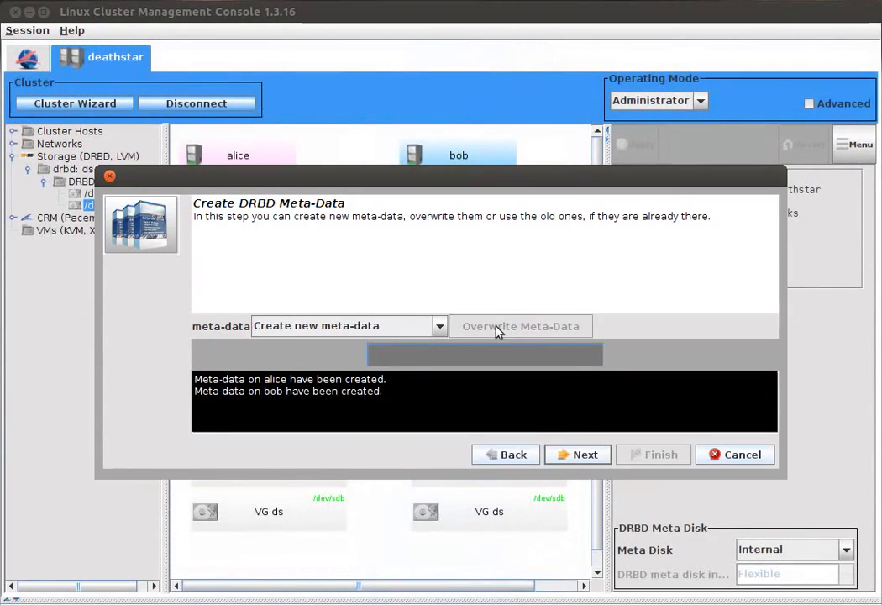
{"action": "left_click_drag", "start_coordinate": [494, 168], "coordinate": [484, 193]}
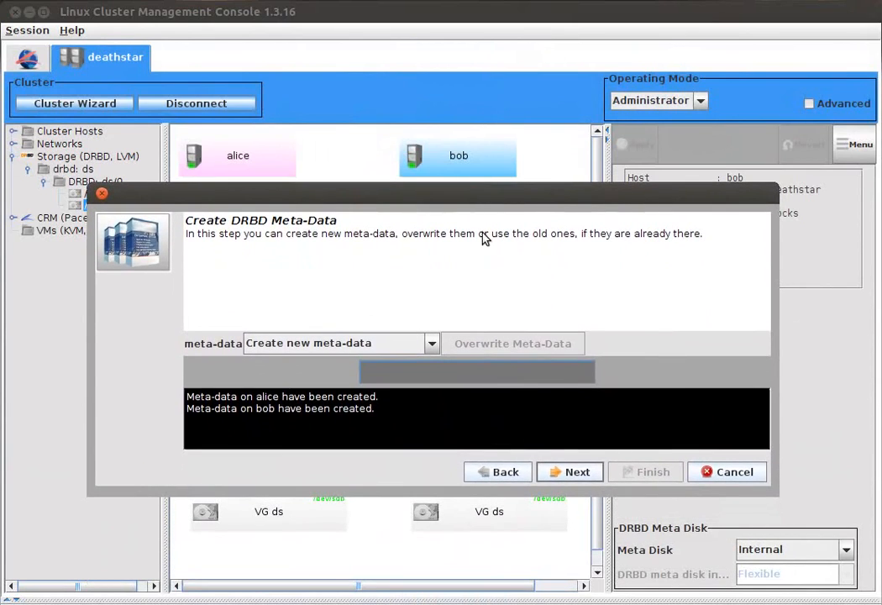
{"action": "left_click", "coordinate": [570, 472]}
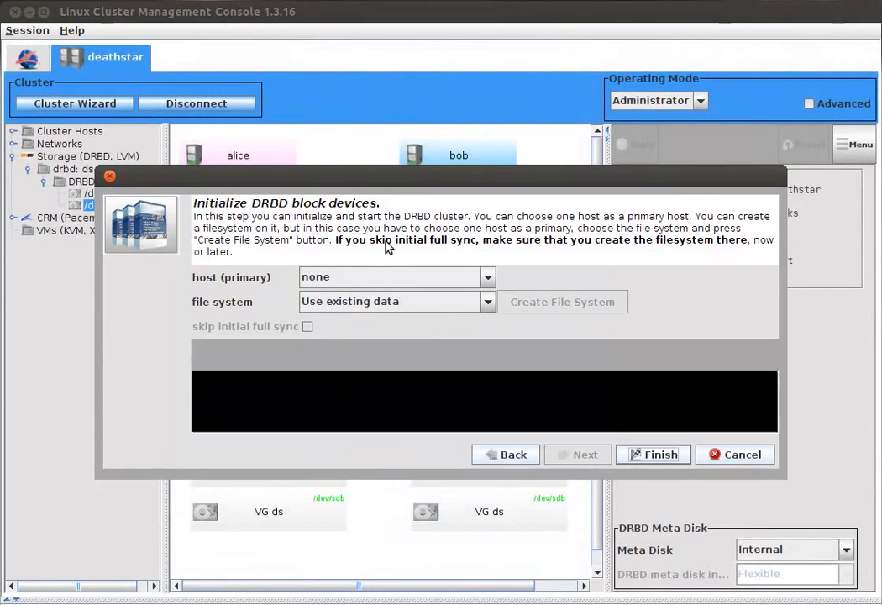
{"action": "left_click_drag", "start_coordinate": [379, 188], "coordinate": [394, 212]}
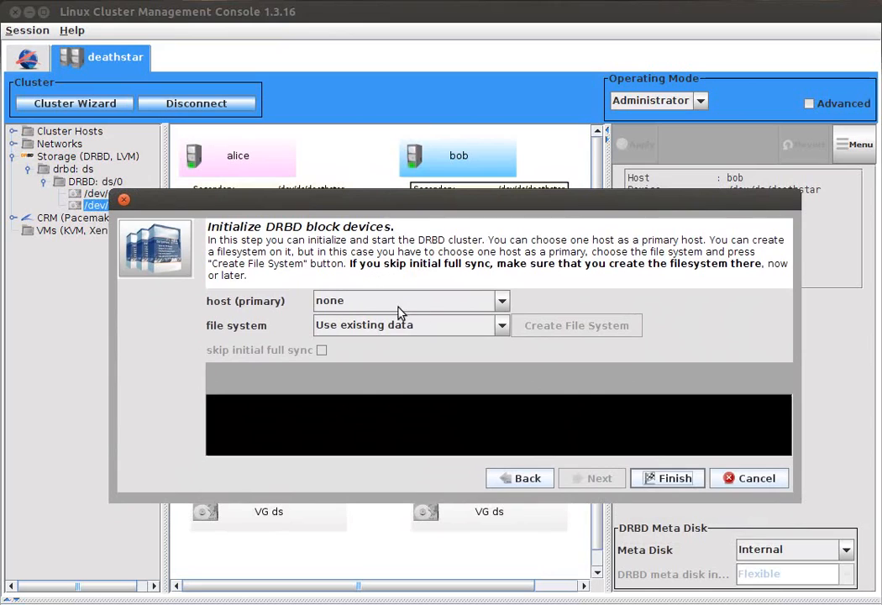
{"action": "left_click", "coordinate": [376, 302]}
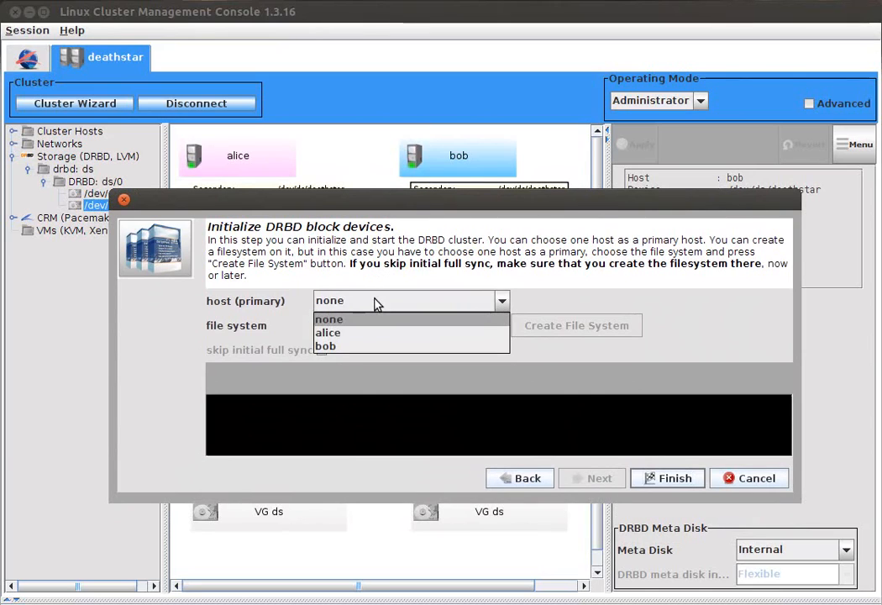
{"action": "left_click", "coordinate": [382, 333]}
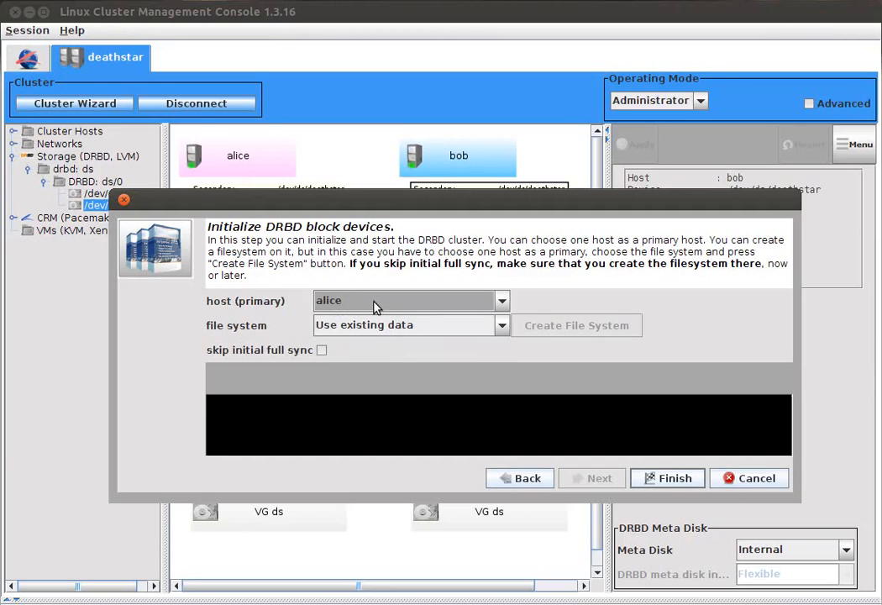
{"action": "left_click", "coordinate": [376, 307]}
{"action": "left_click", "coordinate": [374, 346]}
{"action": "left_click", "coordinate": [384, 301]}
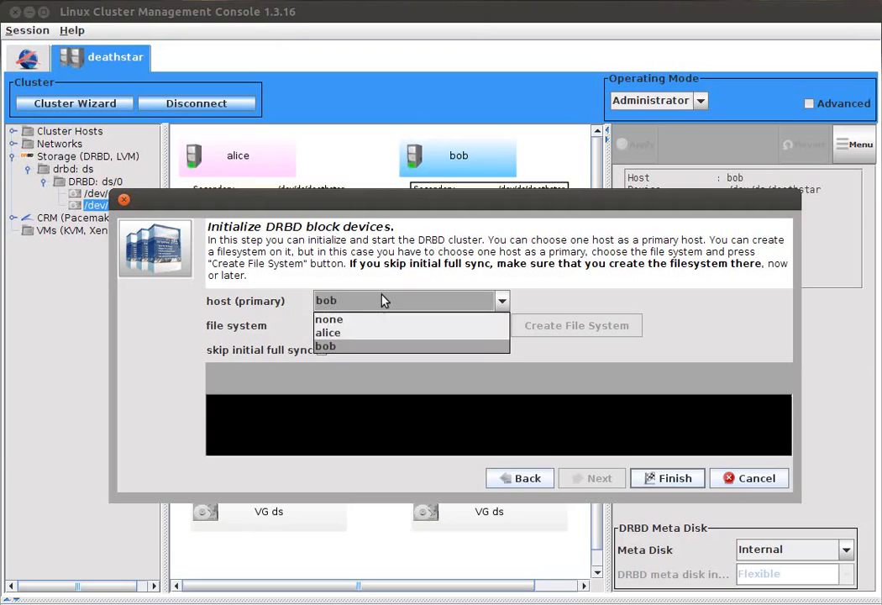
{"action": "left_click", "coordinate": [374, 321]}
Step: Create an ext4 file system with alice as primary host, skipping the initial full sync, and finish the DRBD setup
{"action": "left_click", "coordinate": [375, 324]}
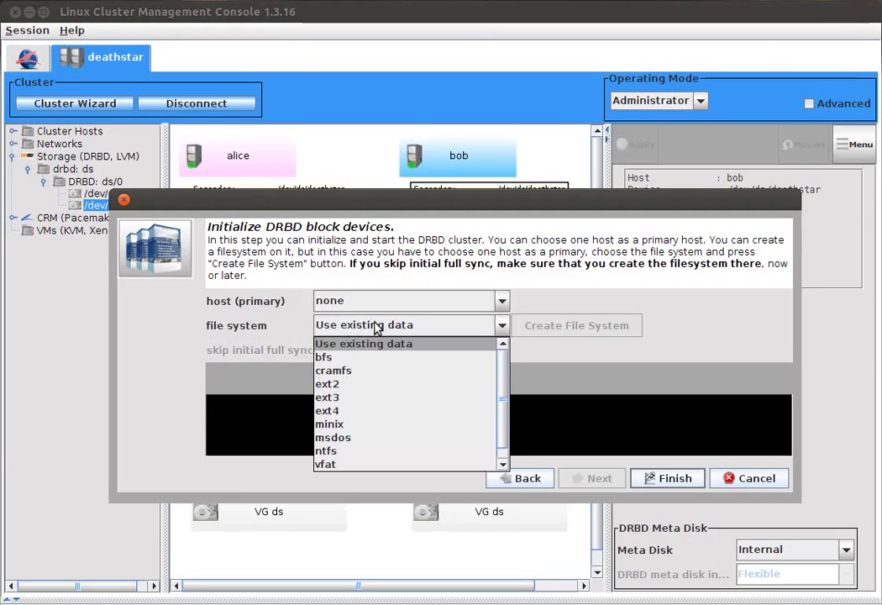
{"action": "left_click", "coordinate": [377, 415]}
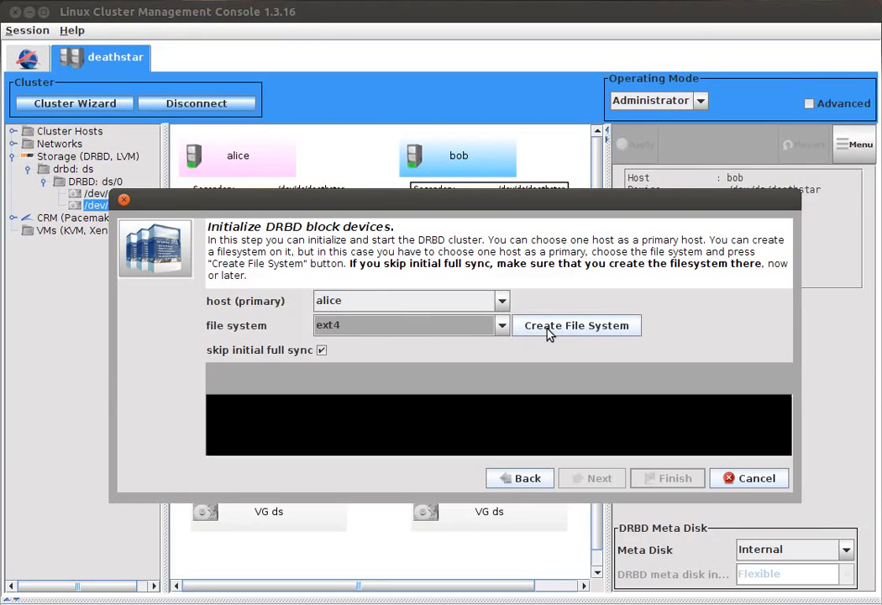
{"action": "left_click", "coordinate": [577, 334]}
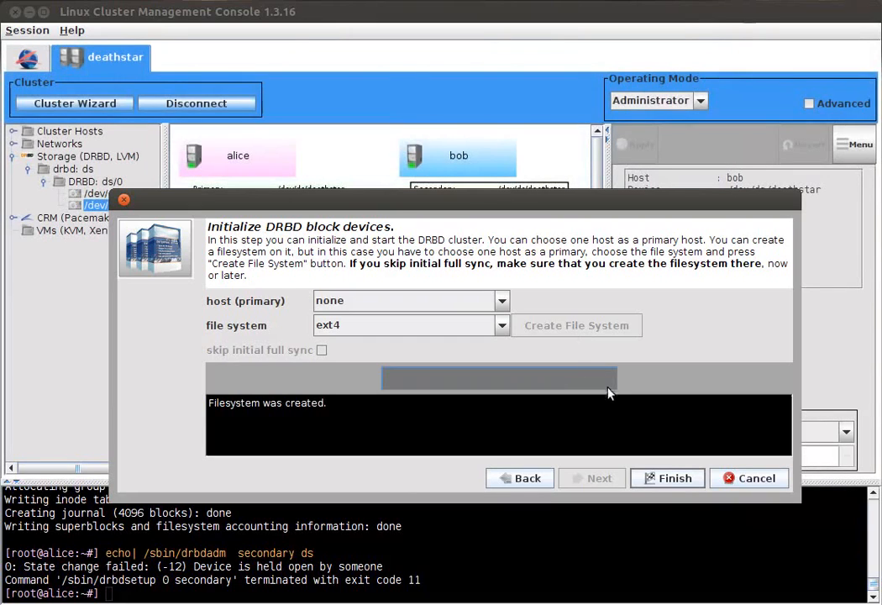
{"action": "left_click", "coordinate": [670, 478]}
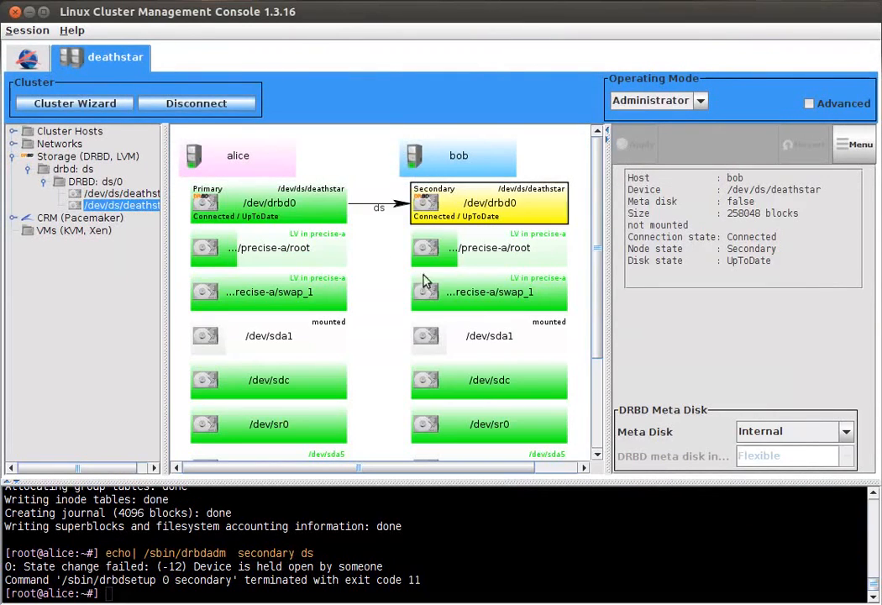
Step: Examine the connection, role and disk states of /dev/drbd0 on alice and bob, and the actions available for alice's device
{"action": "mouse_move", "coordinate": [296, 221]}
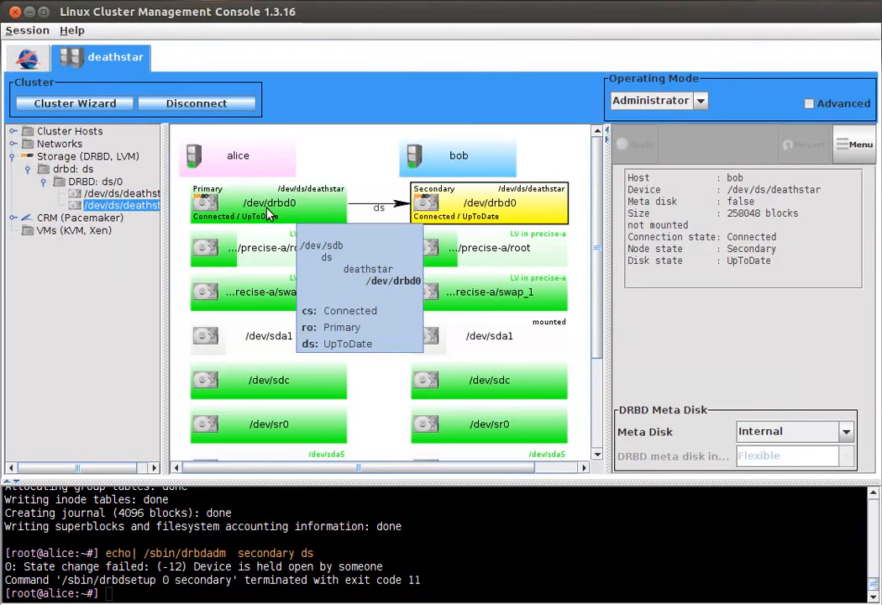
{"action": "left_click", "coordinate": [272, 216]}
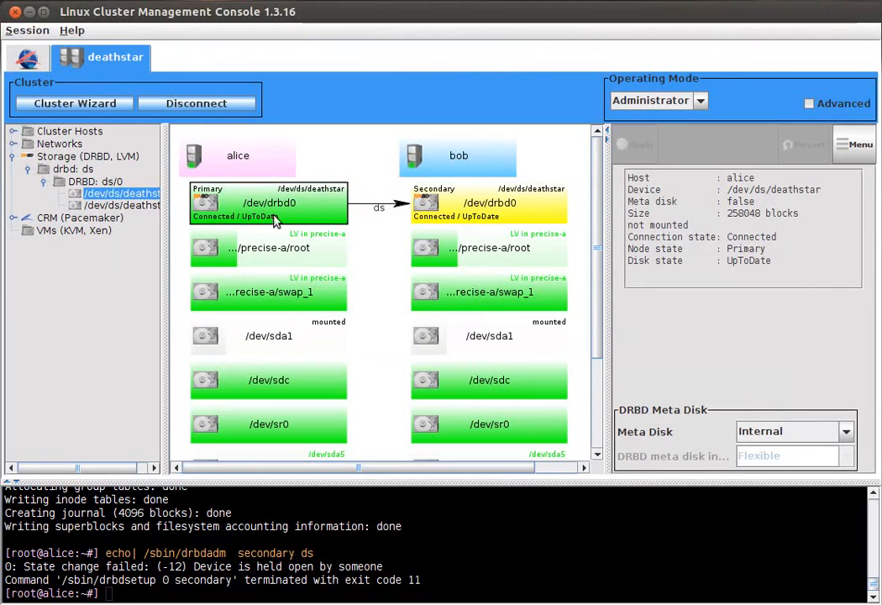
{"action": "mouse_move", "coordinate": [422, 206]}
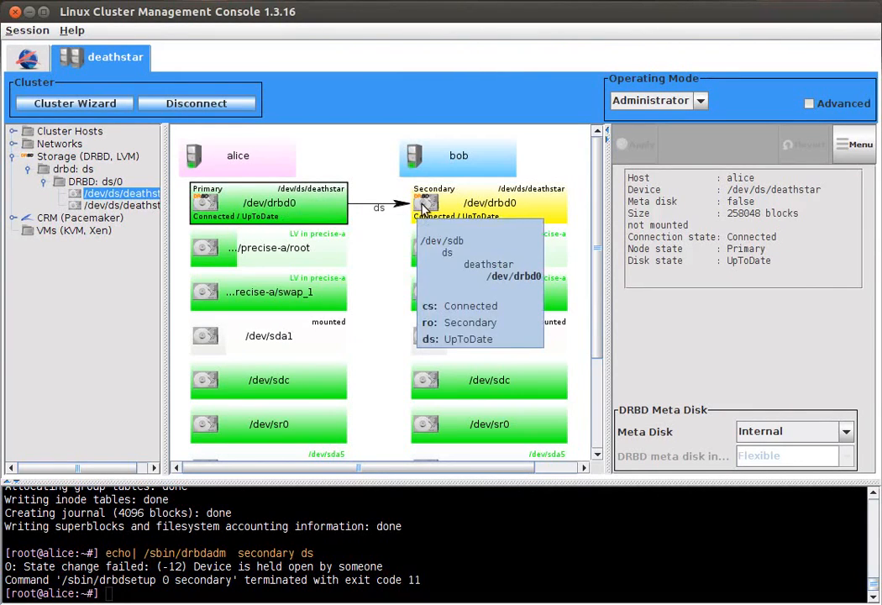
{"action": "mouse_move", "coordinate": [319, 216]}
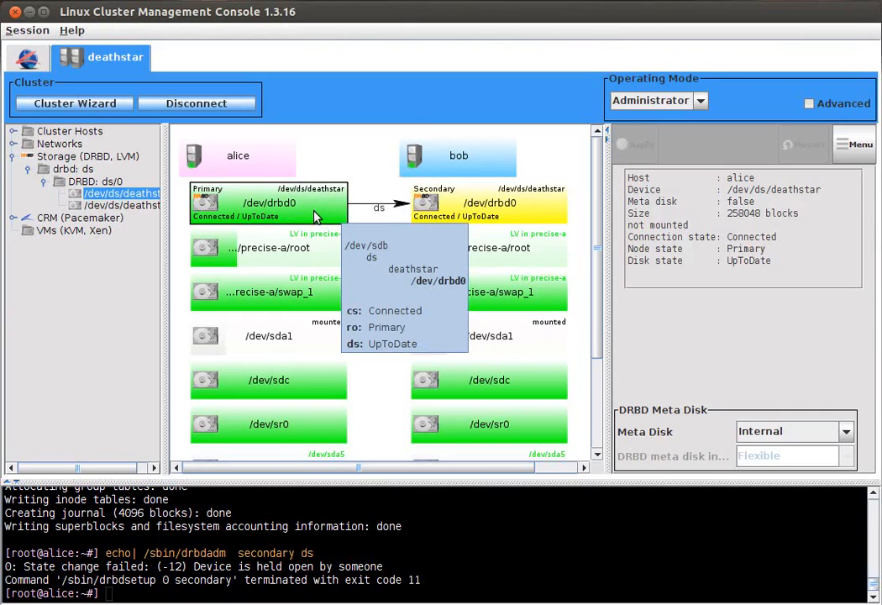
{"action": "right_click", "coordinate": [280, 198]}
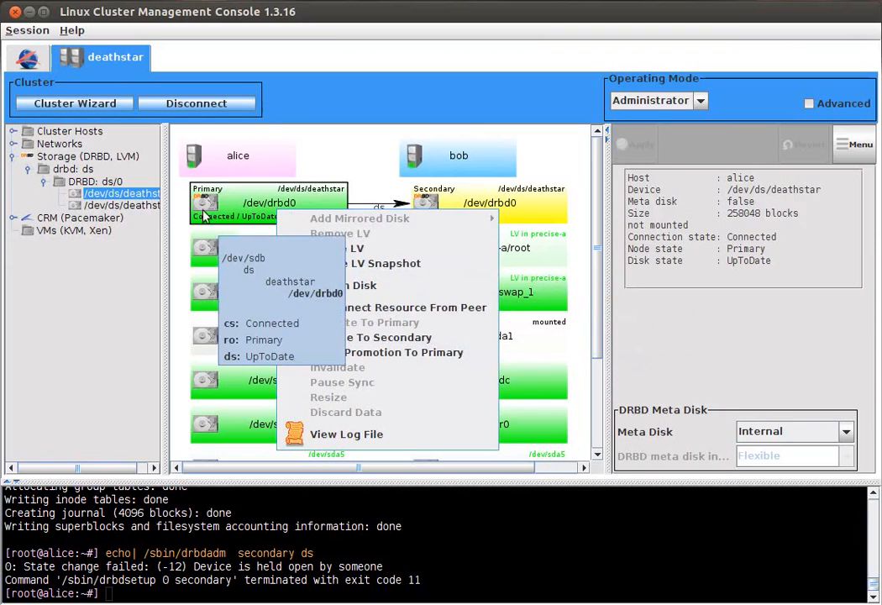
{"action": "left_click", "coordinate": [242, 213]}
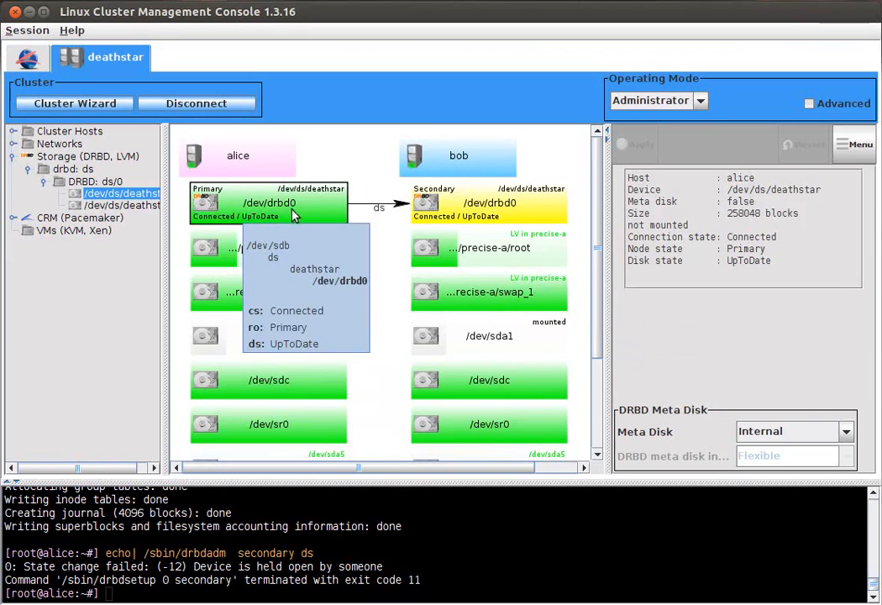
Step: Set the fence peer handler of the DRBD resource ds to crm-fence-peer.sh and apply the change
{"action": "left_click", "coordinate": [379, 209]}
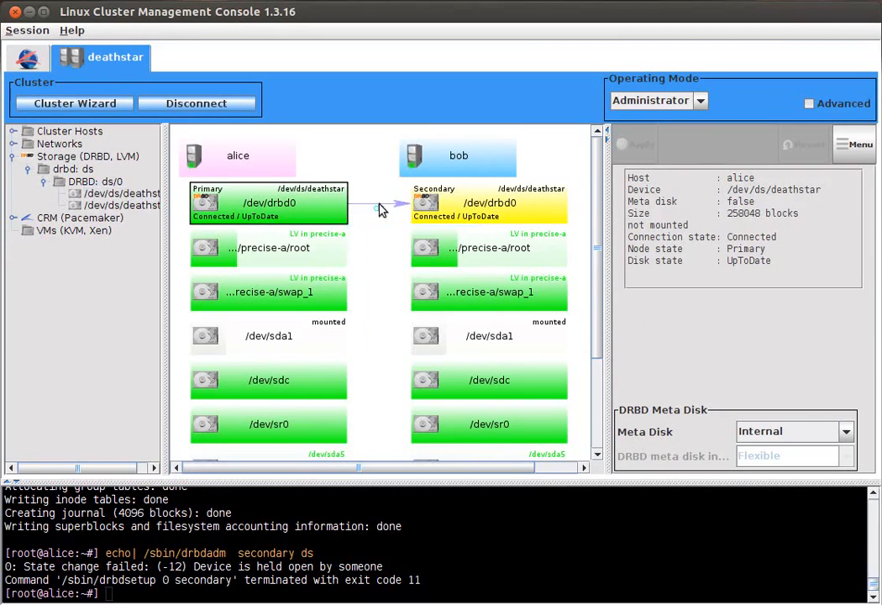
{"action": "left_click_drag", "start_coordinate": [871, 178], "coordinate": [866, 222]}
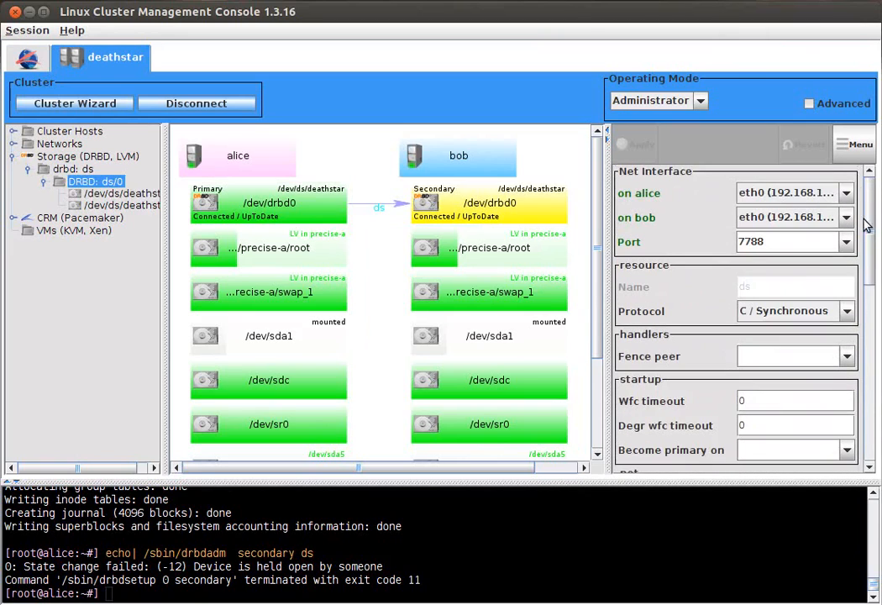
{"action": "left_click", "coordinate": [851, 356]}
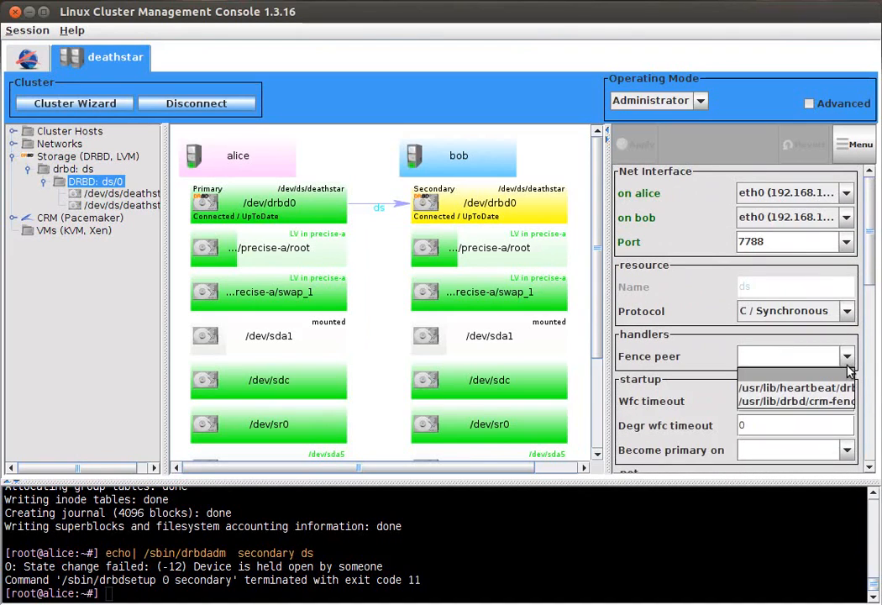
{"action": "left_click", "coordinate": [849, 401]}
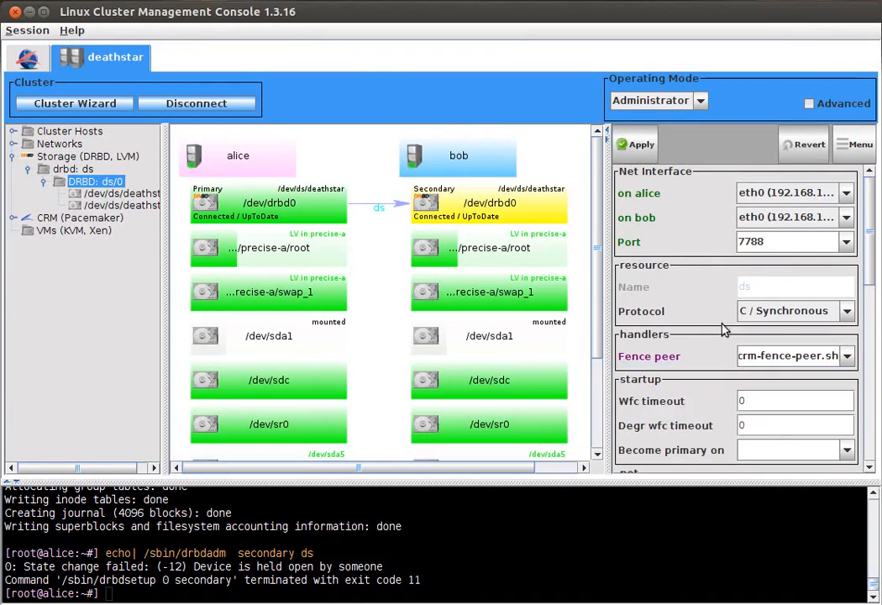
{"action": "left_click", "coordinate": [638, 144]}
{"action": "right_click", "coordinate": [258, 168]}
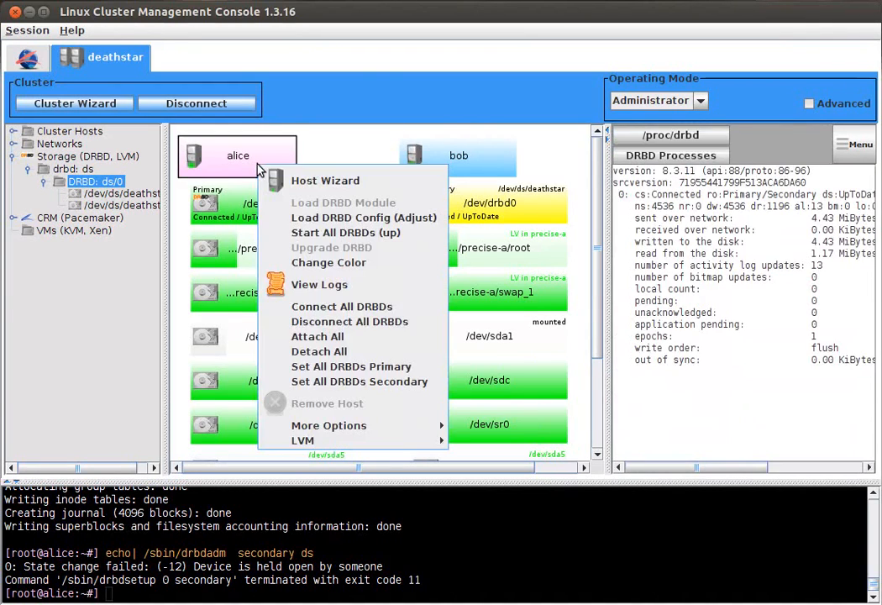
{"action": "left_click", "coordinate": [210, 204]}
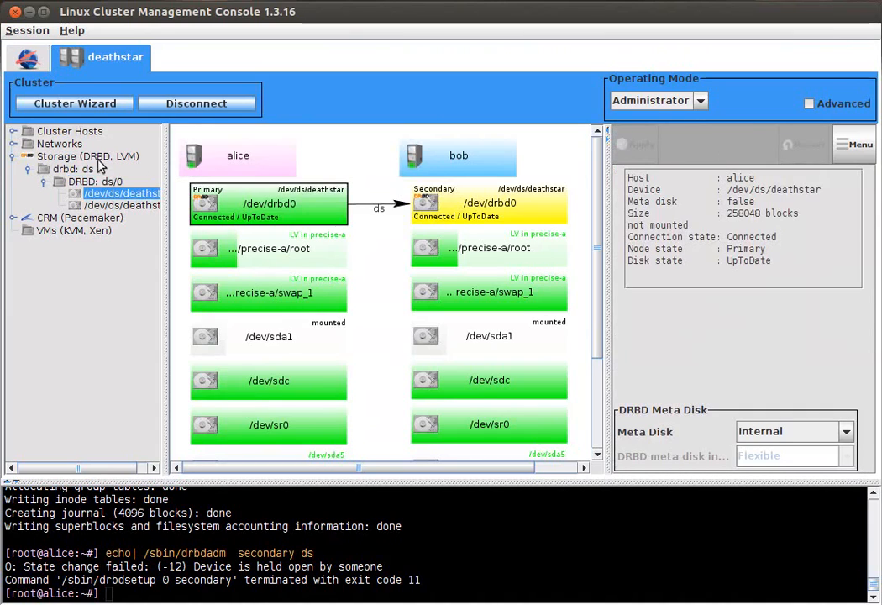
Step: Switch from the storage view to the Pacemaker services and add a new Filesystem service
{"action": "left_click", "coordinate": [14, 158]}
{"action": "left_click", "coordinate": [80, 169]}
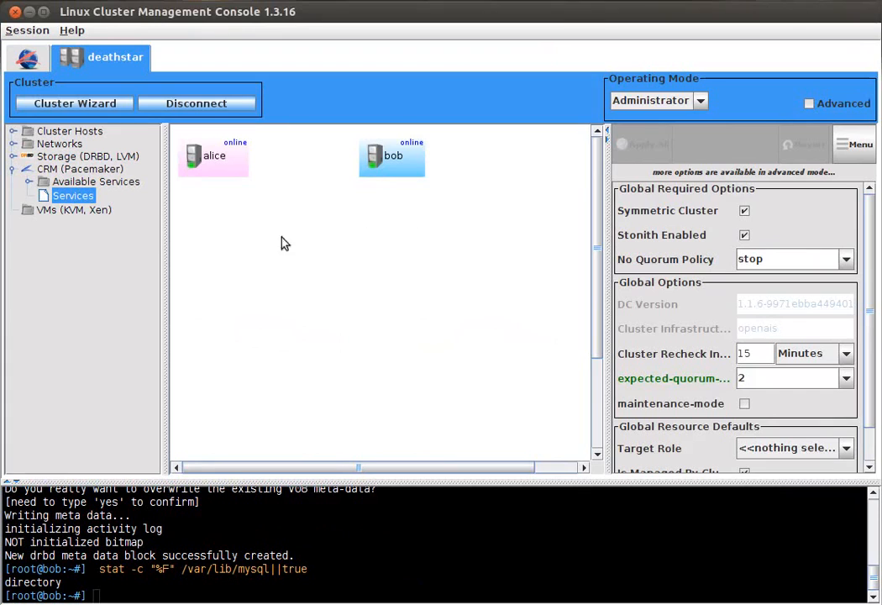
{"action": "right_click", "coordinate": [212, 225]}
{"action": "mouse_move", "coordinate": [304, 247]}
{"action": "left_click", "coordinate": [496, 250]}
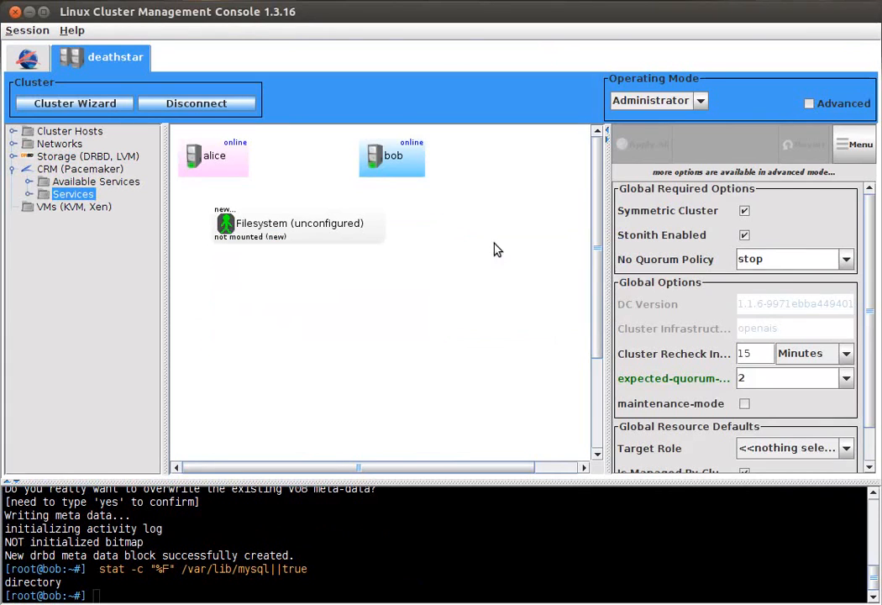
Step: Configure the Filesystem service with block device DRBD: ds/0 and mount point /var/lib/mysql, and apply it
{"action": "left_click", "coordinate": [846, 320]}
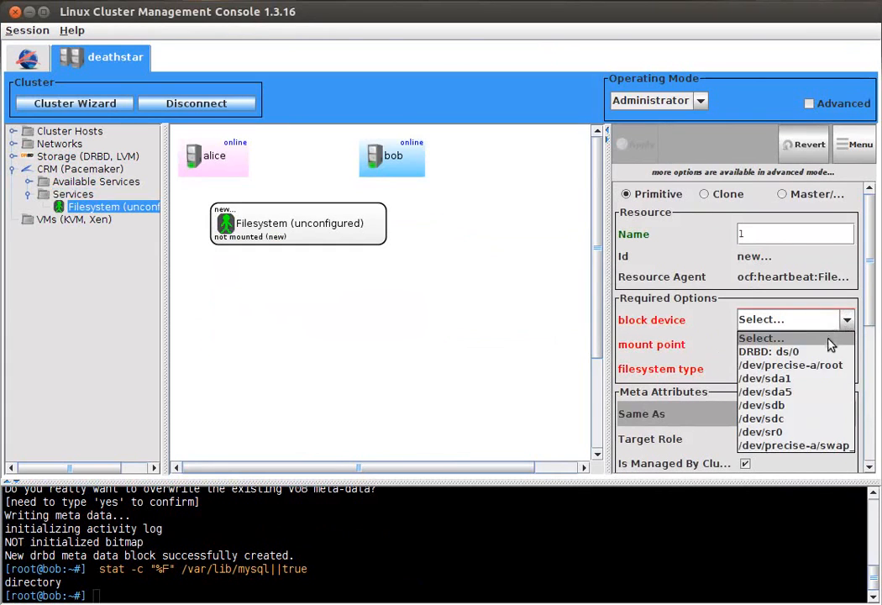
{"action": "left_click", "coordinate": [827, 353]}
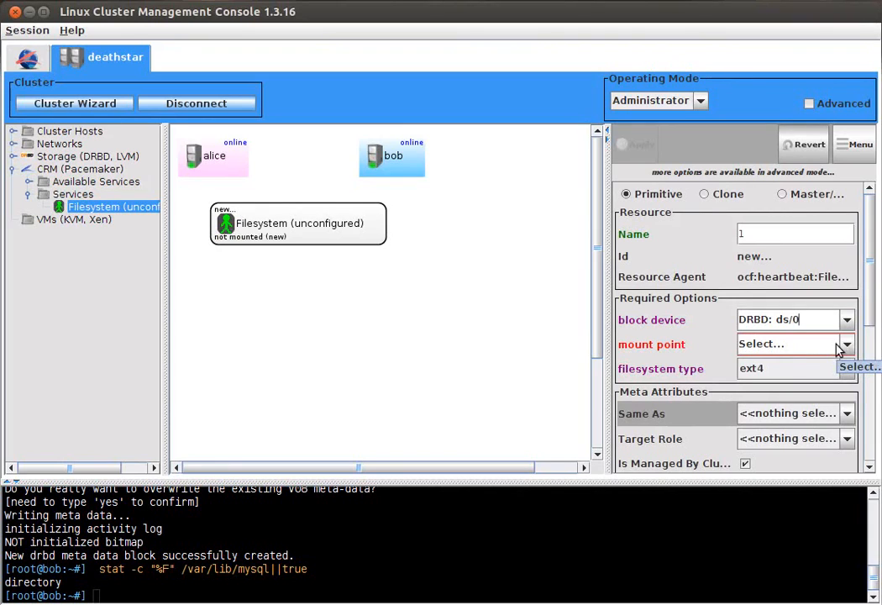
{"action": "left_click", "coordinate": [839, 345]}
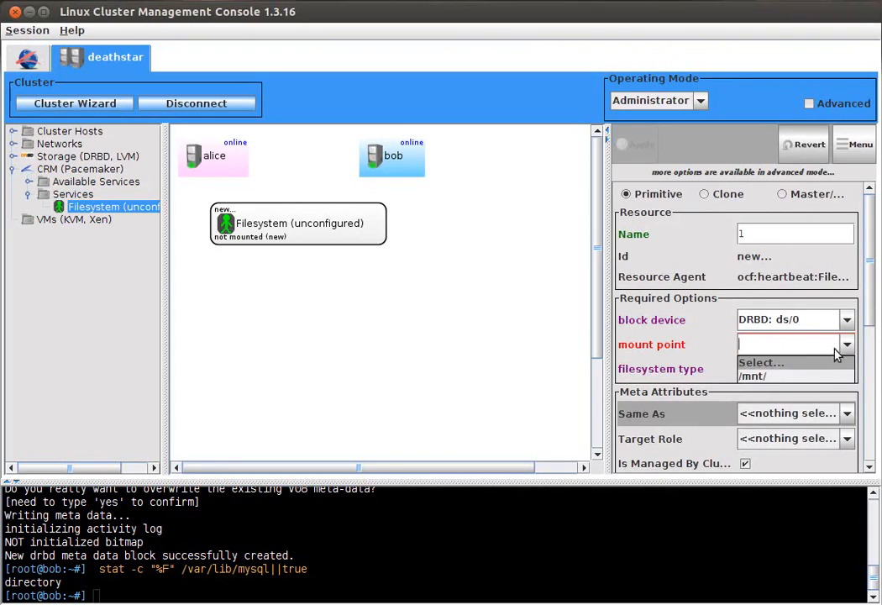
{"action": "left_click", "coordinate": [831, 375]}
{"action": "key", "text": "BackSpace"}
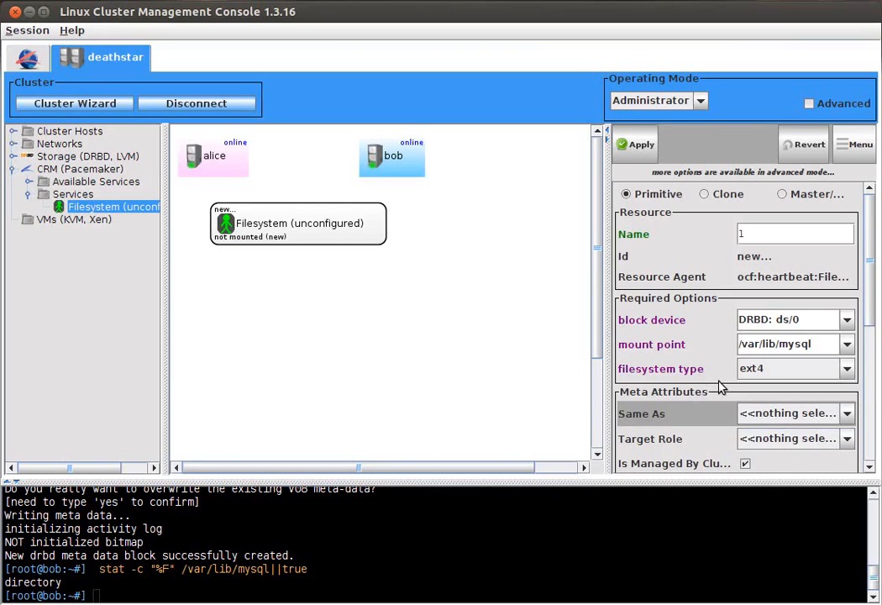
{"action": "left_click", "coordinate": [636, 144]}
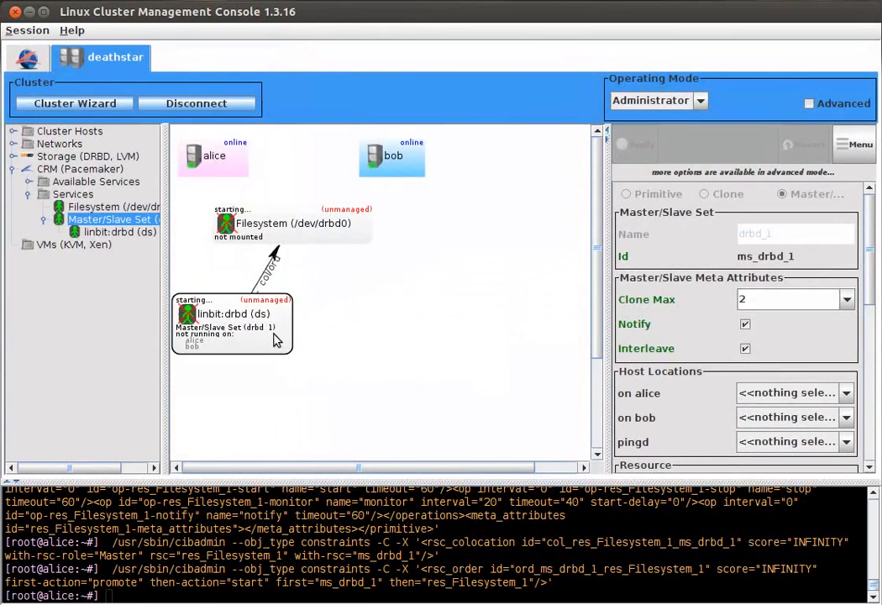
Step: Examine the Filesystem and linbit:drbd (ds) services and the colocation and order constraint linking them
{"action": "left_click", "coordinate": [351, 237]}
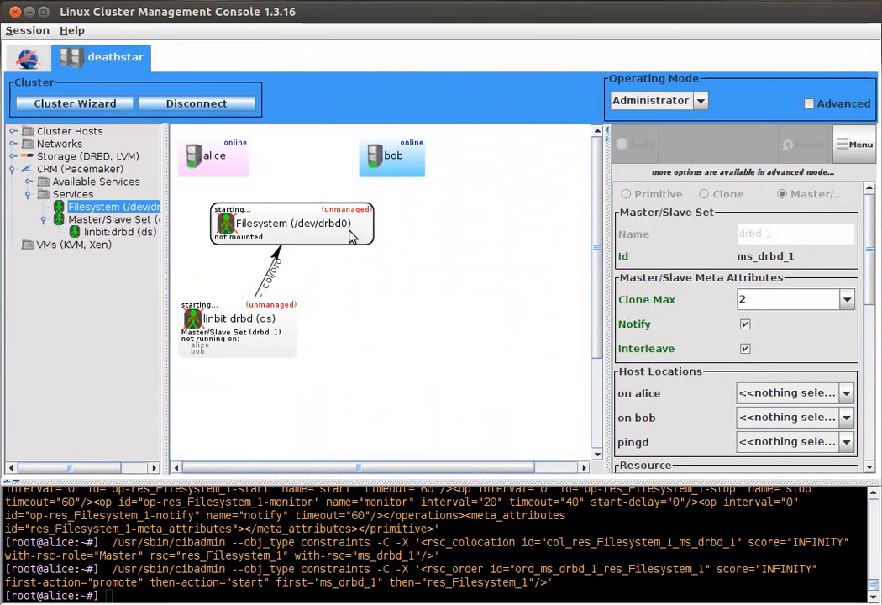
{"action": "left_click", "coordinate": [202, 316]}
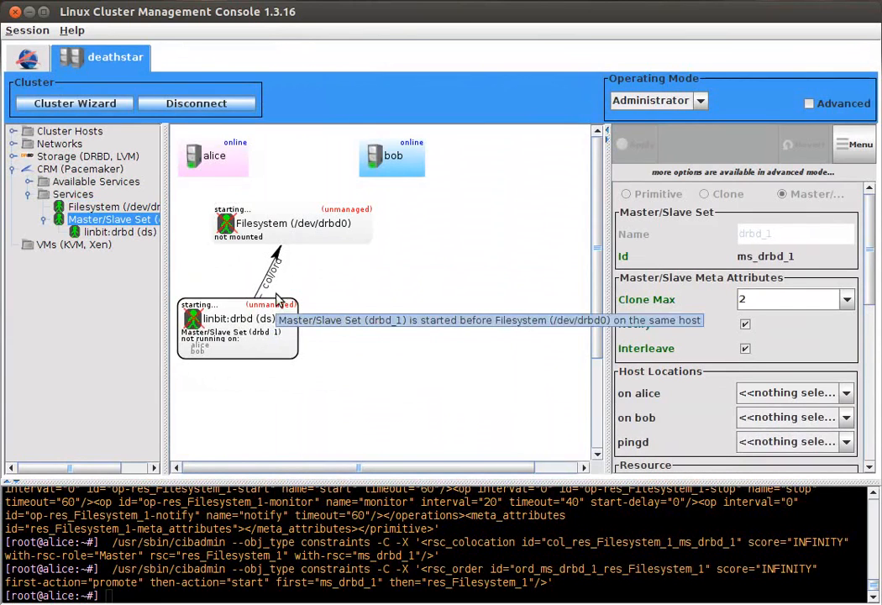
{"action": "left_click", "coordinate": [287, 234]}
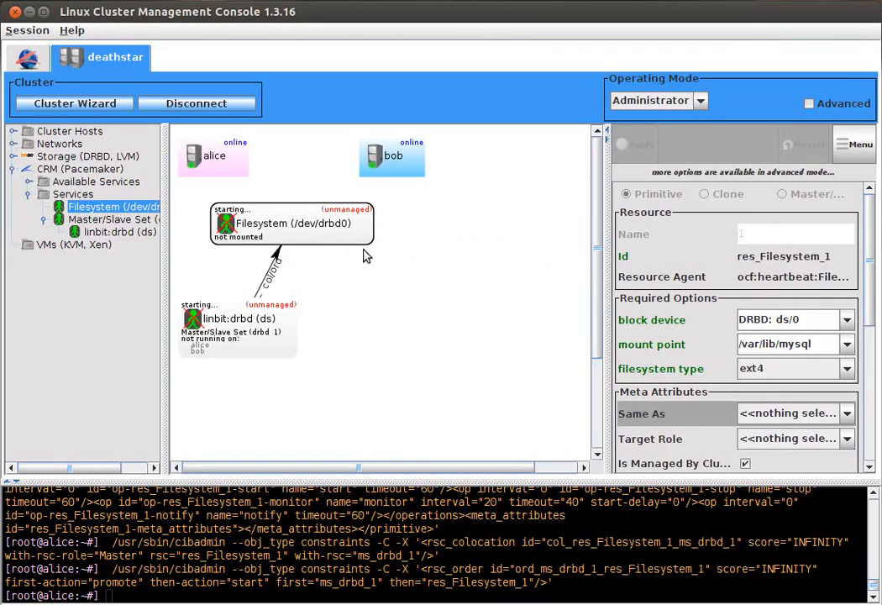
{"action": "left_click_drag", "start_coordinate": [349, 228], "coordinate": [356, 217]}
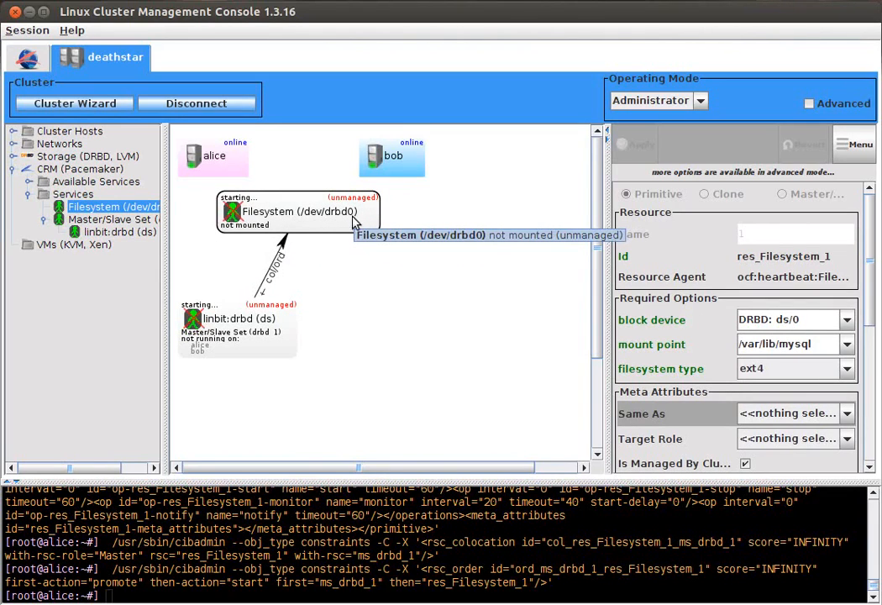
{"action": "left_click", "coordinate": [414, 309]}
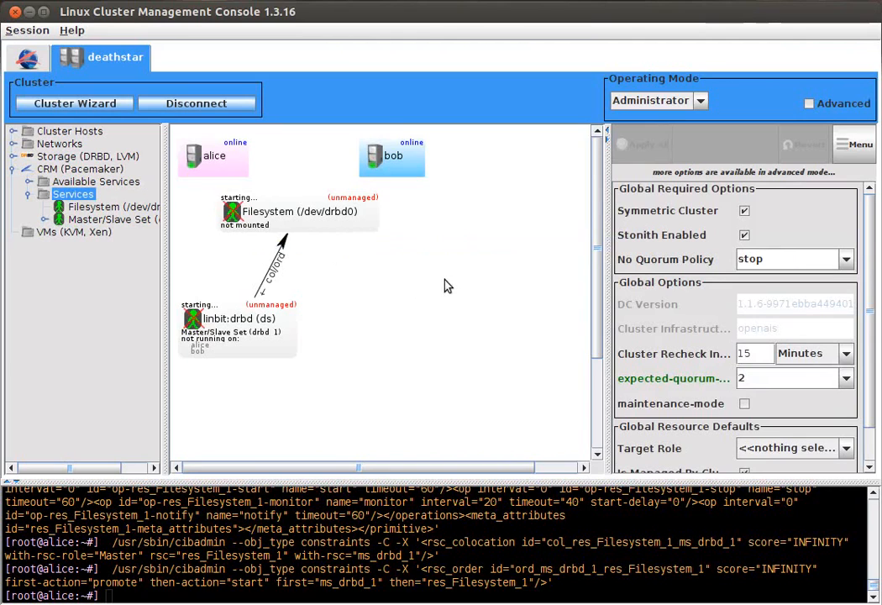
{"action": "left_click", "coordinate": [292, 220]}
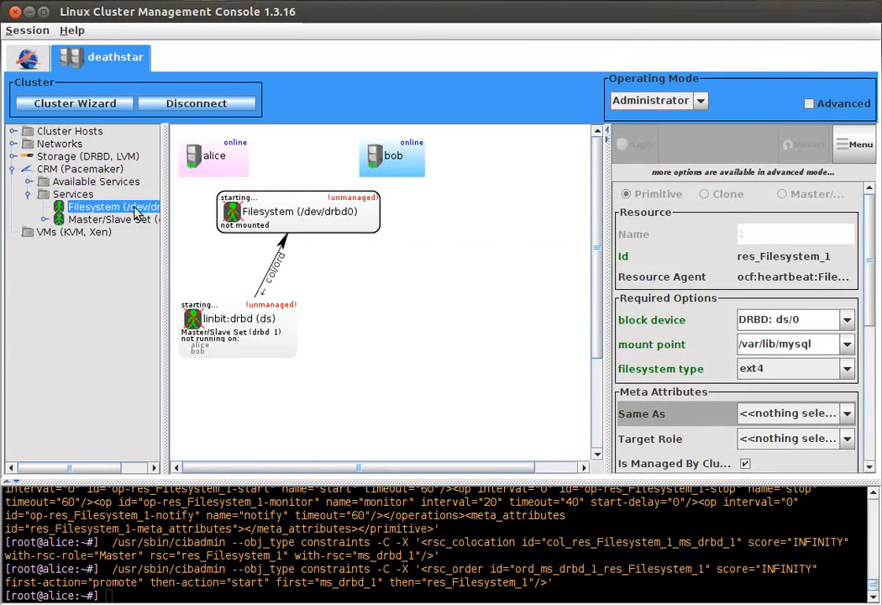
{"action": "left_click", "coordinate": [73, 194]}
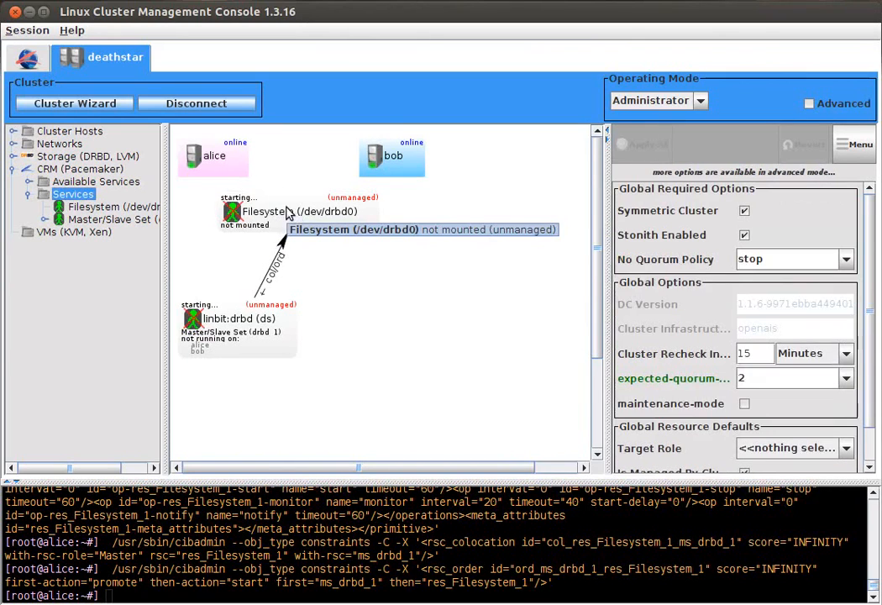
Step: Add an external/ipmi Stonith device as a new service in the cluster
{"action": "right_click", "coordinate": [429, 244]}
{"action": "mouse_move", "coordinate": [516, 263]}
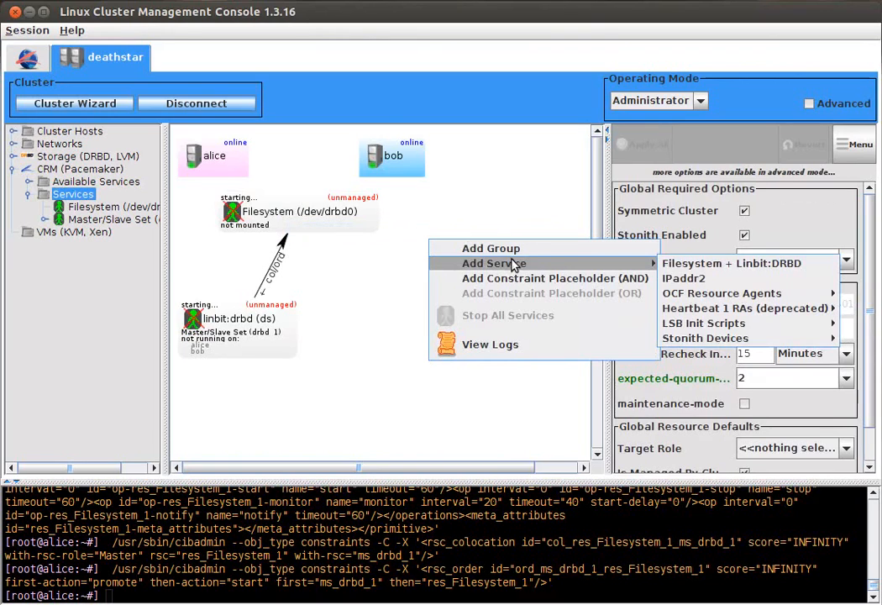
{"action": "right_click", "coordinate": [274, 373]}
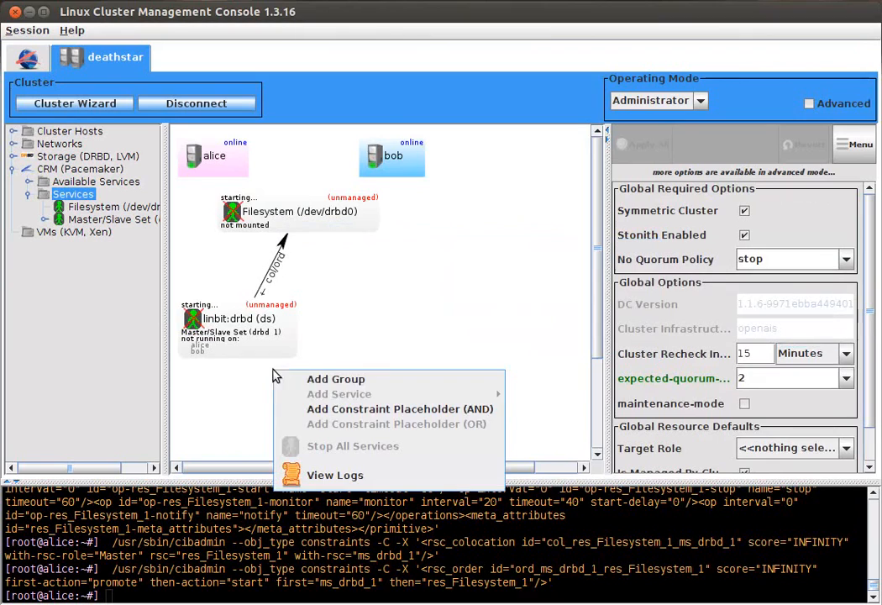
{"action": "mouse_move", "coordinate": [420, 396]}
{"action": "mouse_move", "coordinate": [578, 470]}
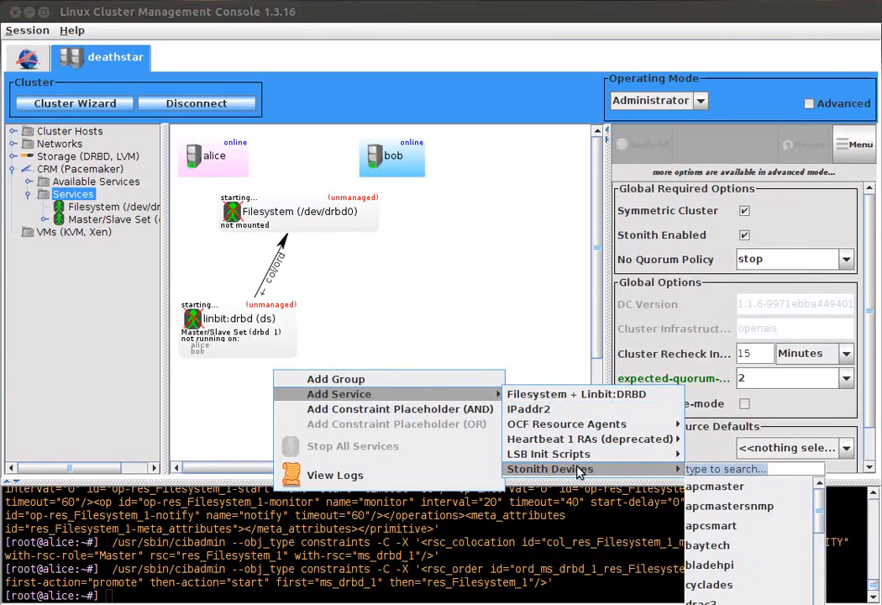
{"action": "type", "text": "ipmi"}
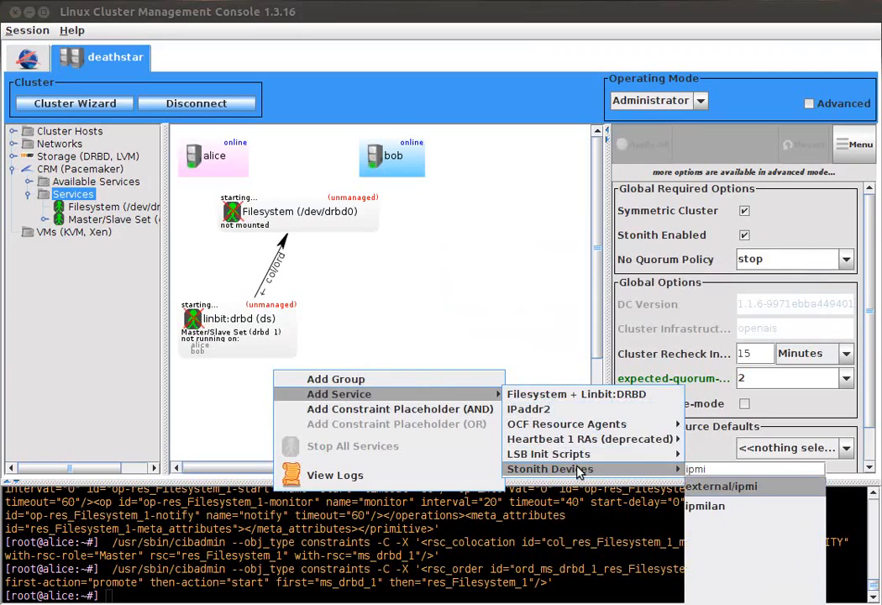
{"action": "key", "text": "Return"}
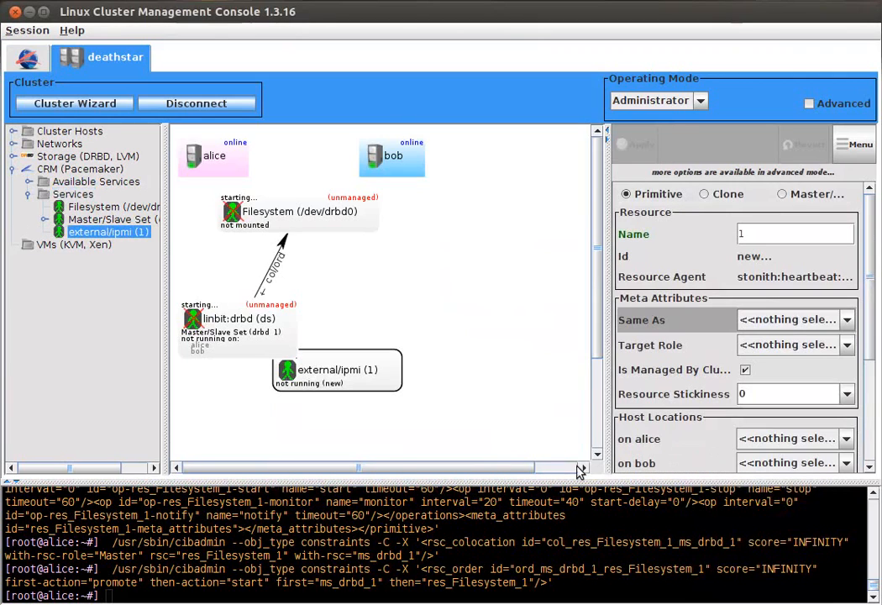
Step: Show the advanced options of the external/ipmi service, and remove that service
{"action": "left_click", "coordinate": [809, 103]}
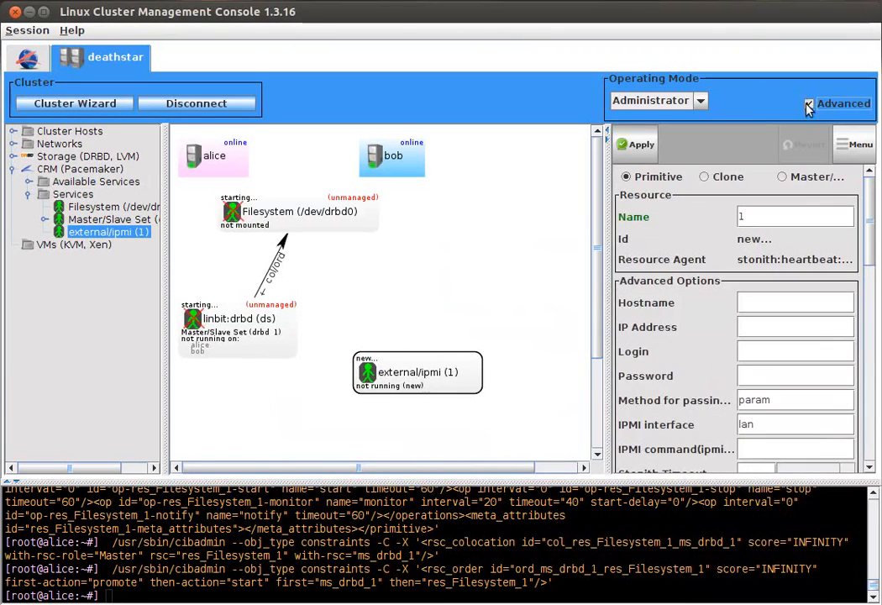
{"action": "mouse_move", "coordinate": [872, 221]}
{"action": "left_mouse_down"}
{"action": "mouse_move", "coordinate": [872, 264]}
{"action": "mouse_move", "coordinate": [867, 227]}
{"action": "left_mouse_up"}
{"action": "right_click", "coordinate": [437, 392]}
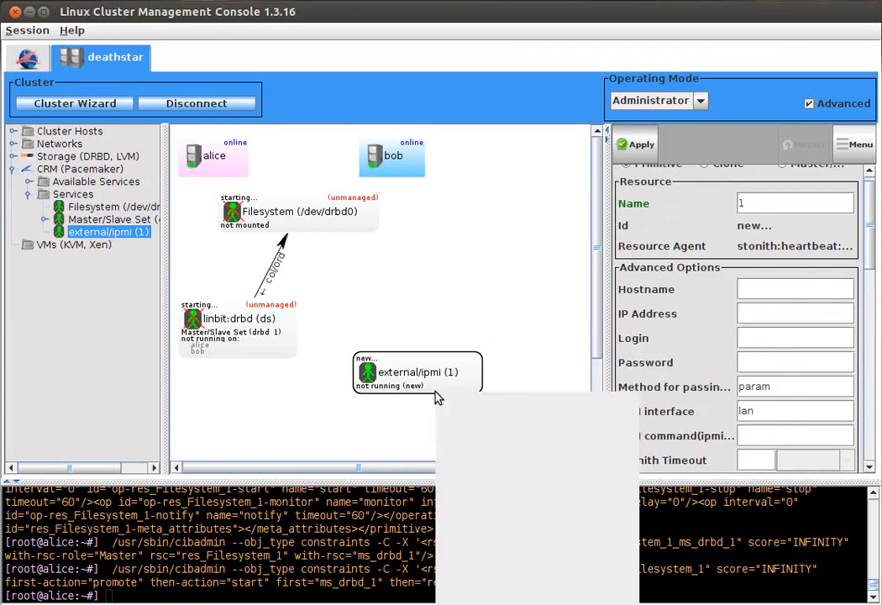
{"action": "left_click", "coordinate": [538, 570]}
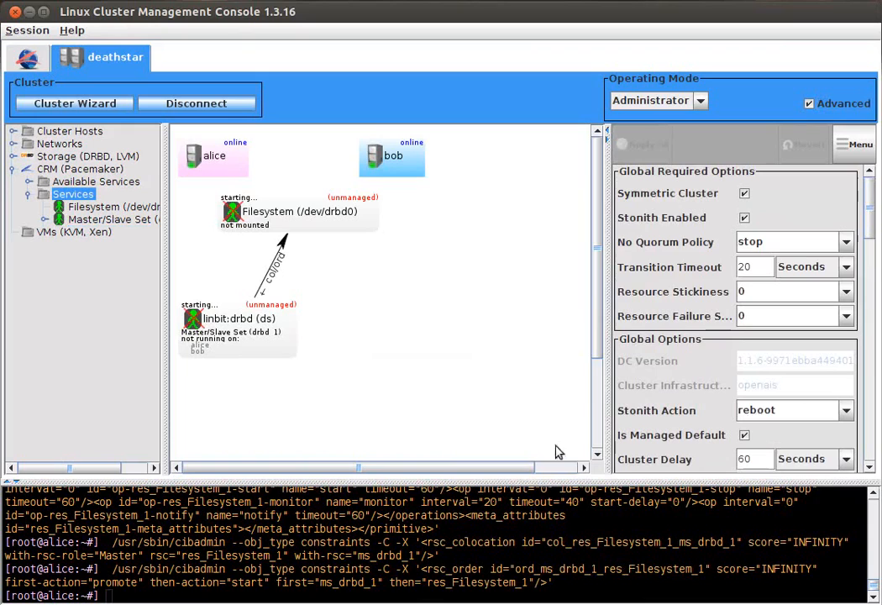
Step: Disable Stonith Enabled in the global required options of the cluster and apply the change
{"action": "left_click", "coordinate": [744, 218]}
{"action": "left_click", "coordinate": [659, 146]}
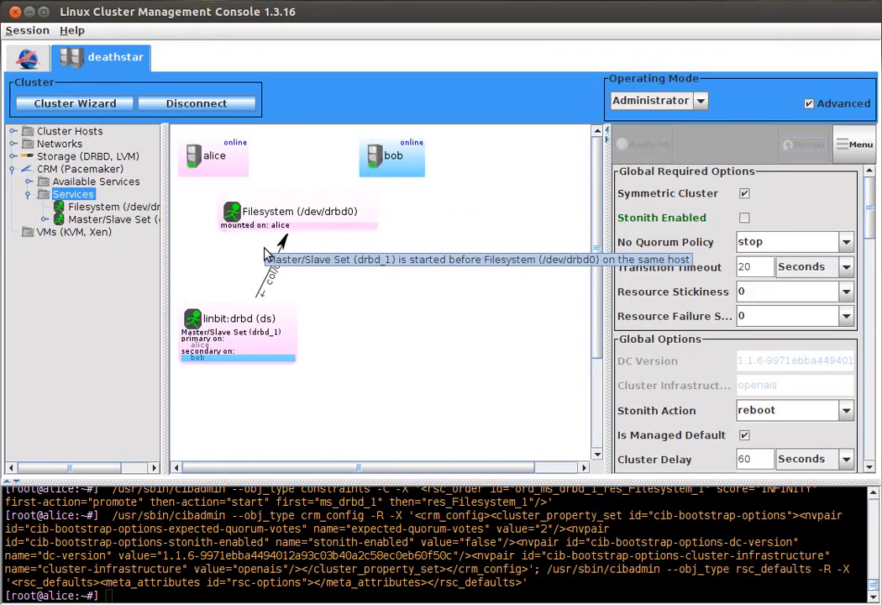
Step: Check the host roles of the linbit:drbd (ds) service, and rearrange the graph so Filesystem sits beside it
{"action": "left_click", "coordinate": [202, 324]}
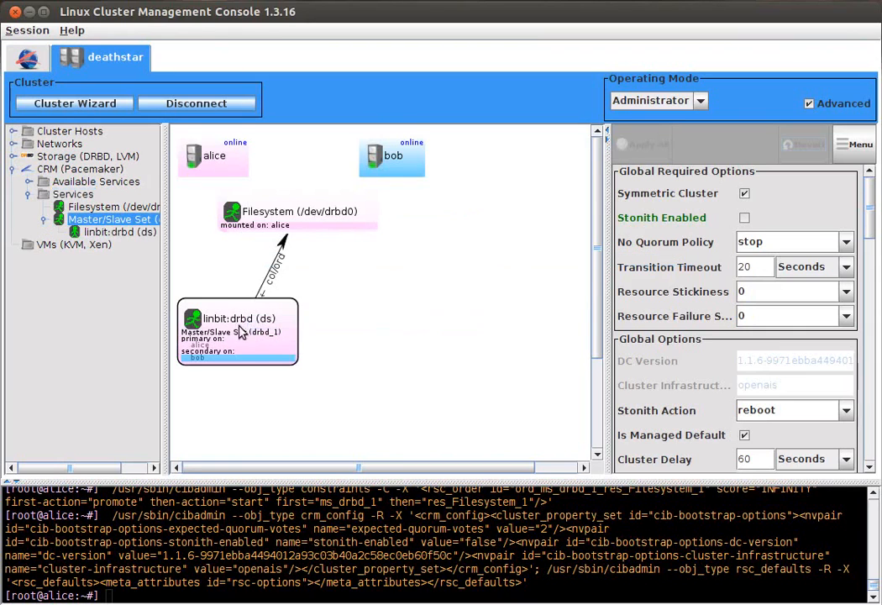
{"action": "scroll", "coordinate": [313, 380], "scroll_direction": "up", "scroll_amount": 3}
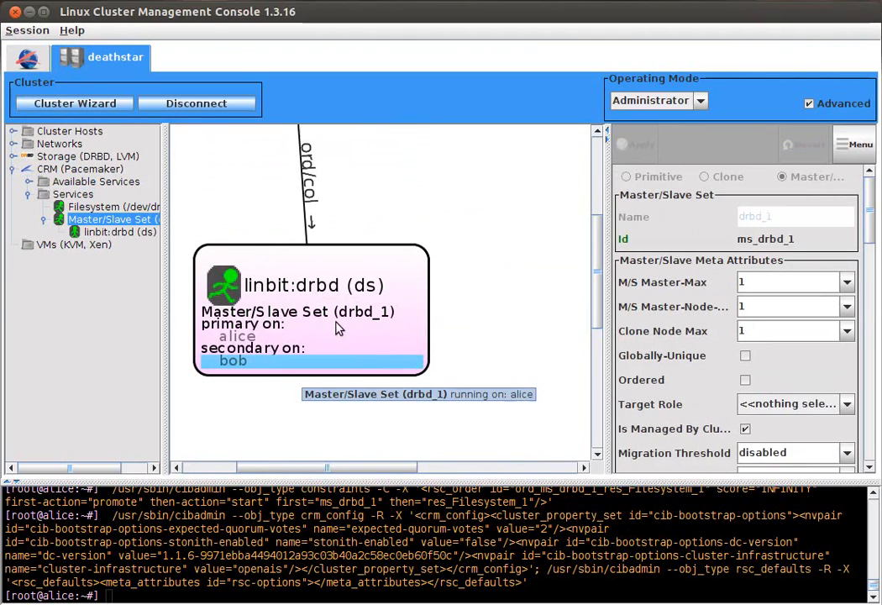
{"action": "scroll", "coordinate": [335, 328], "scroll_direction": "down", "scroll_amount": 4}
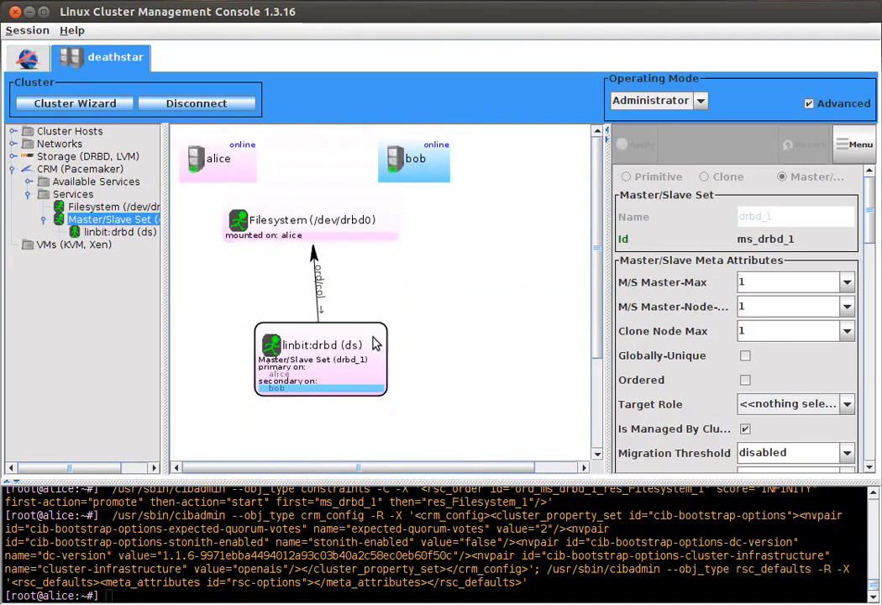
{"action": "left_click", "coordinate": [322, 217]}
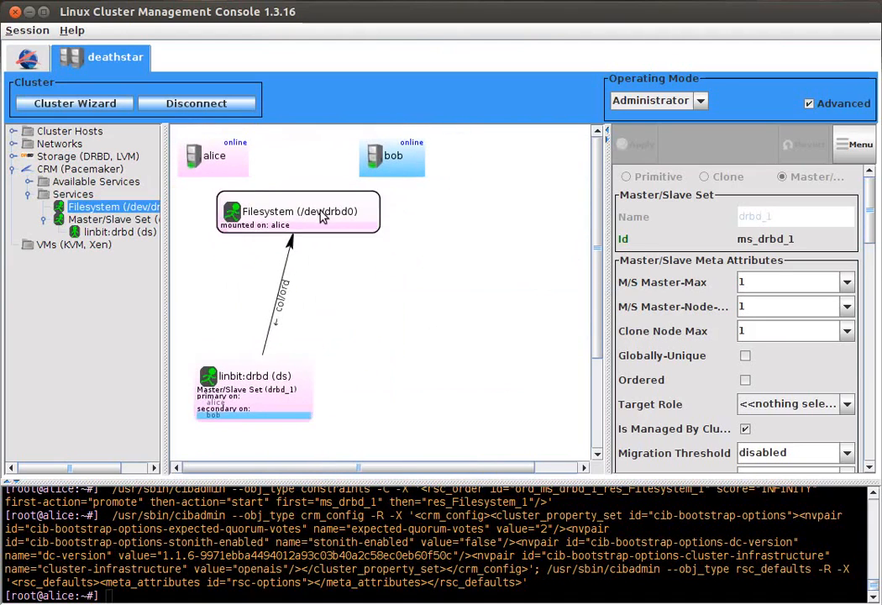
{"action": "left_click_drag", "start_coordinate": [322, 217], "coordinate": [500, 357]}
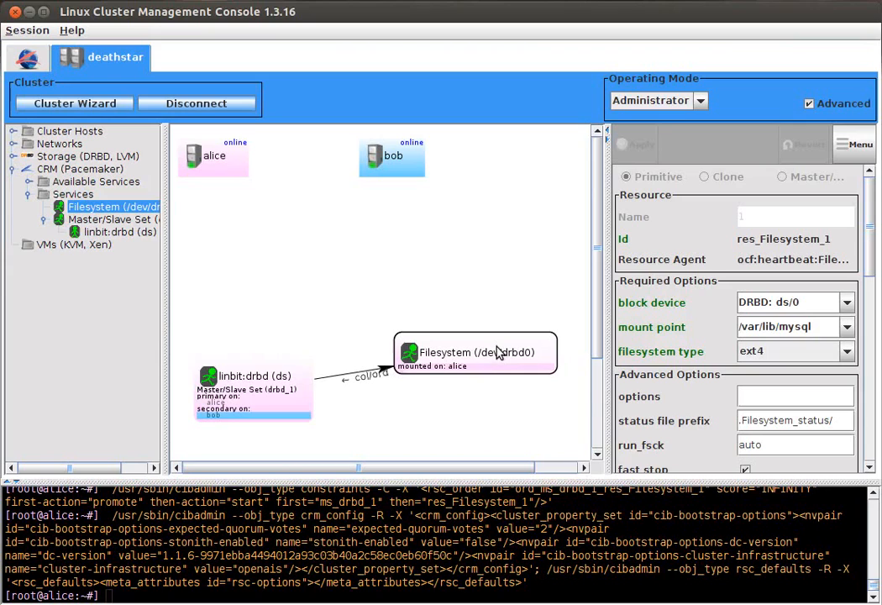
Step: Set the cluster's global No Quorum Policy to ignore
{"action": "left_click", "coordinate": [380, 282]}
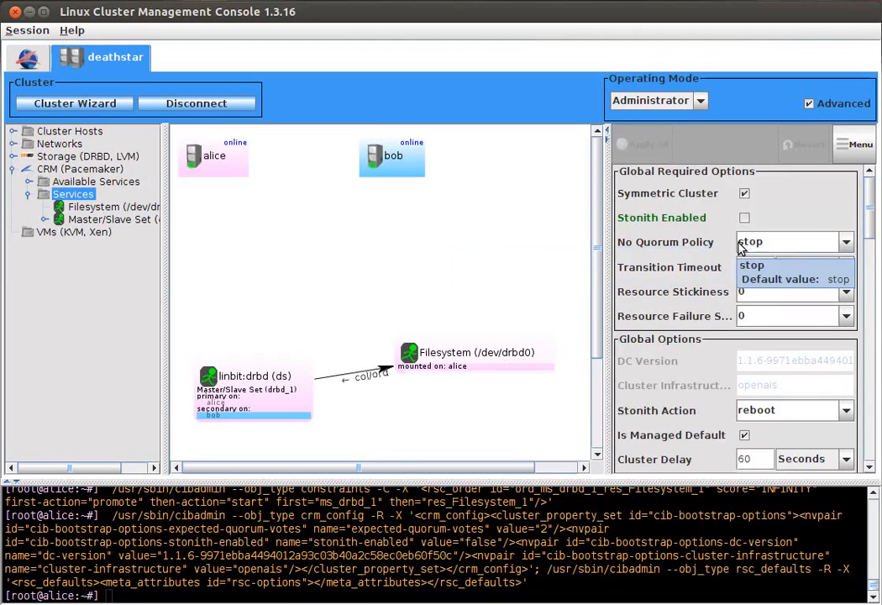
{"action": "left_click", "coordinate": [847, 244]}
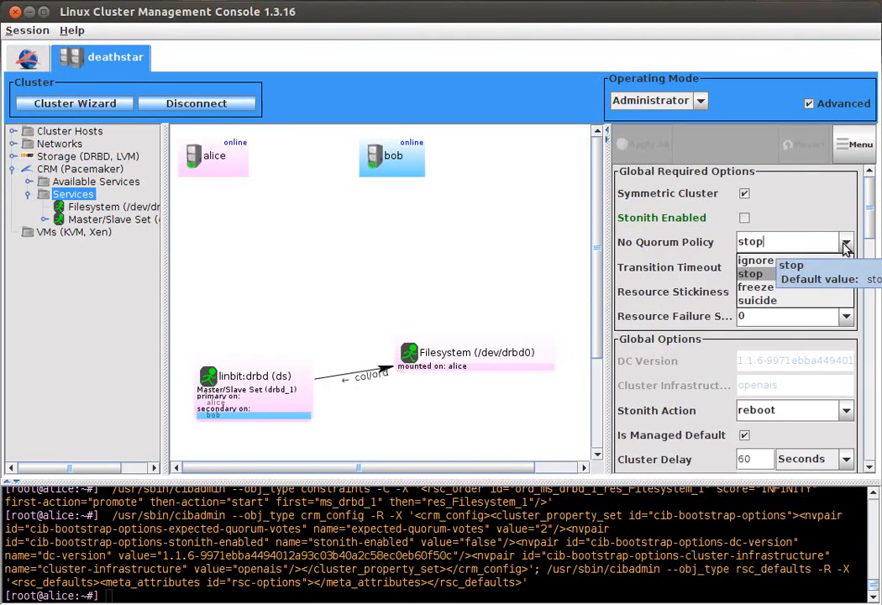
{"action": "left_click", "coordinate": [836, 261]}
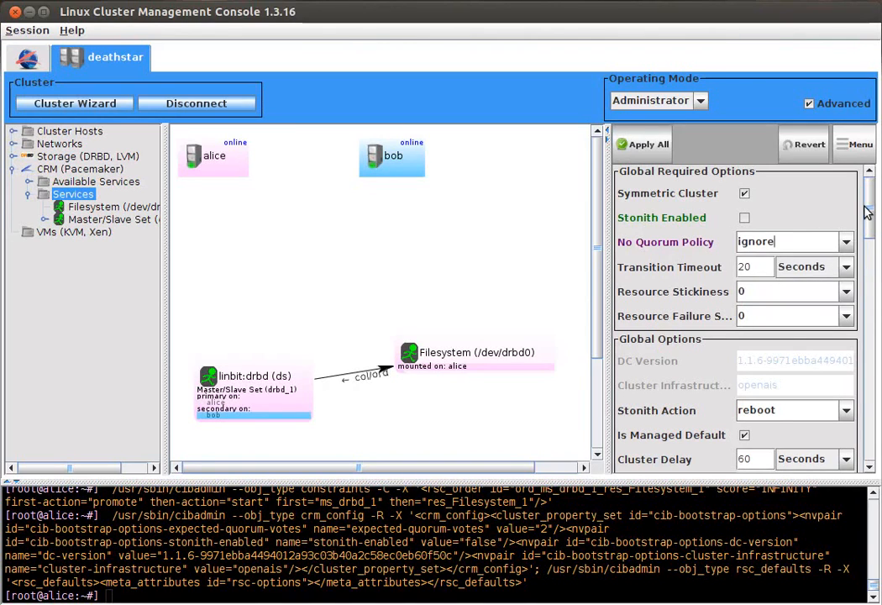
{"action": "mouse_move", "coordinate": [871, 190]}
{"action": "left_mouse_down"}
{"action": "mouse_move", "coordinate": [872, 236]}
{"action": "mouse_move", "coordinate": [870, 185]}
{"action": "left_mouse_up"}
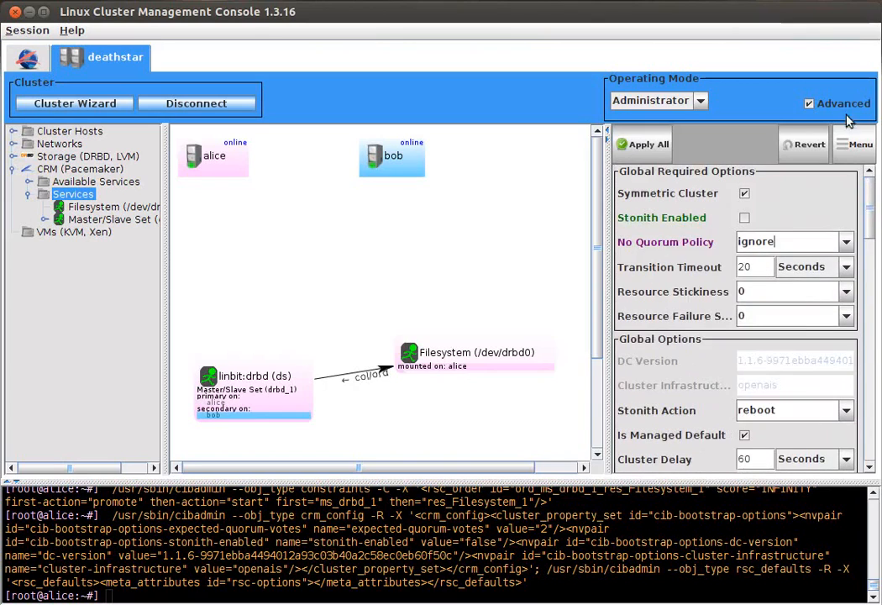
Step: With advanced mode off, set the global default Resource Stickiness to 100 and apply all pending cluster changes
{"action": "left_click", "coordinate": [843, 105]}
{"action": "scroll", "coordinate": [869, 270], "scroll_direction": "down", "scroll_amount": 3}
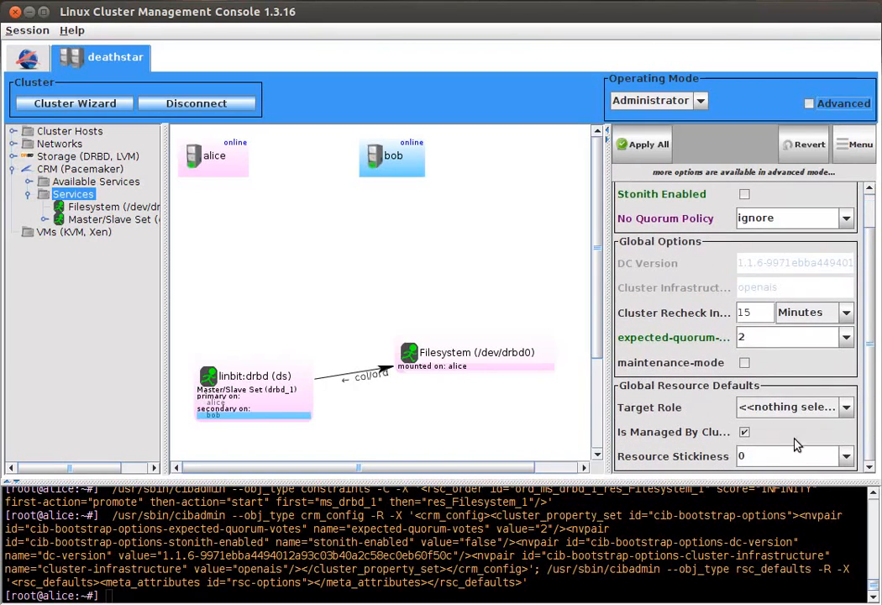
{"action": "left_click", "coordinate": [846, 456]}
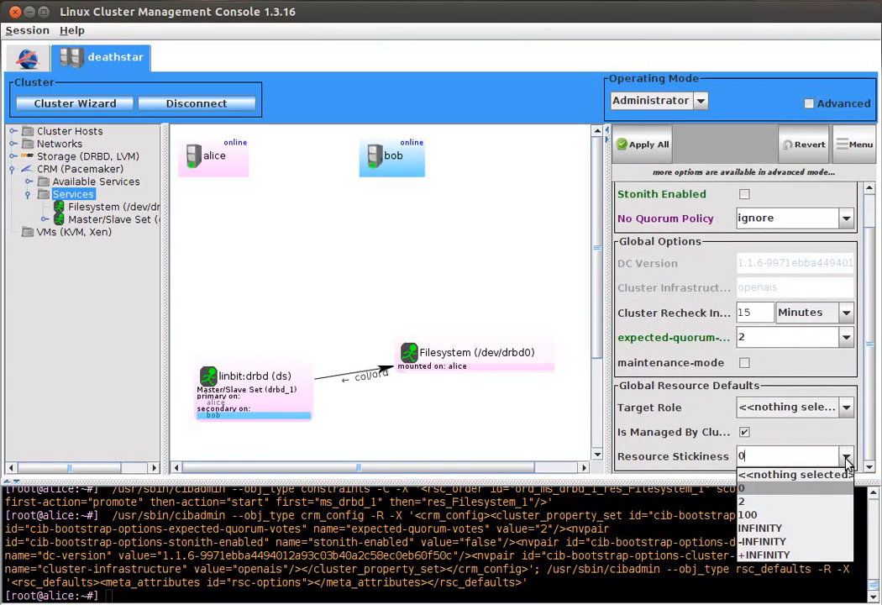
{"action": "left_click", "coordinate": [815, 514]}
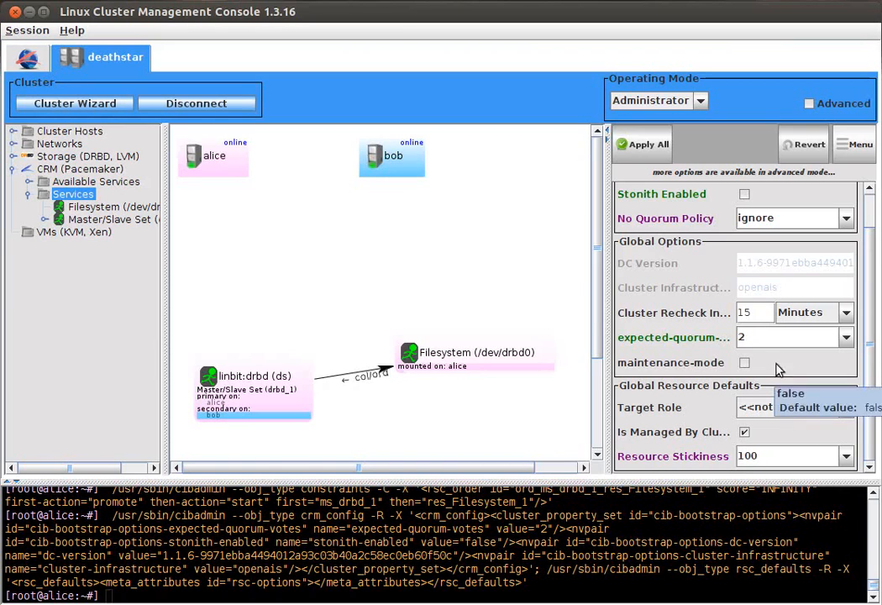
{"action": "mouse_move", "coordinate": [666, 154]}
{"action": "left_click", "coordinate": [643, 144]}
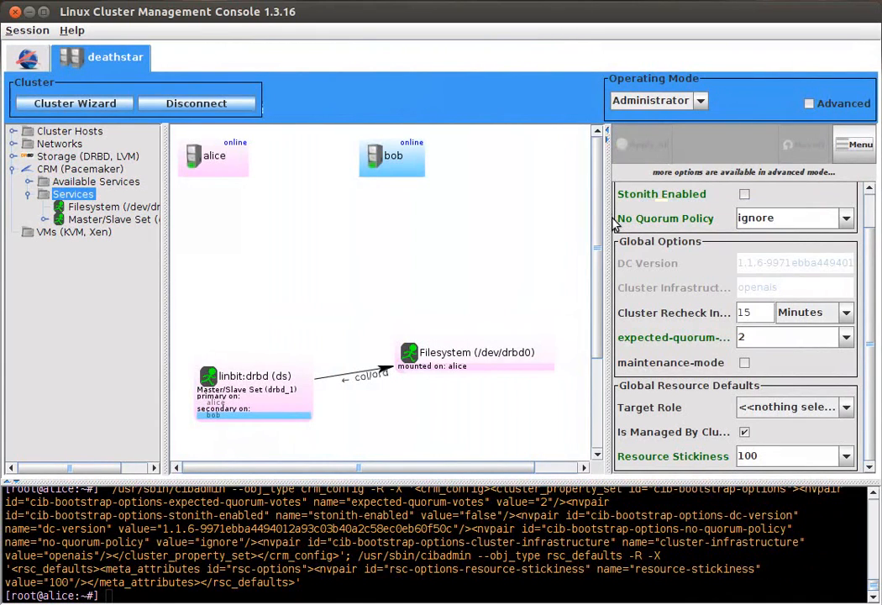
Step: Add an IPaddr2 service to the cluster graph and set its Target Role to stopped
{"action": "right_click", "coordinate": [410, 255]}
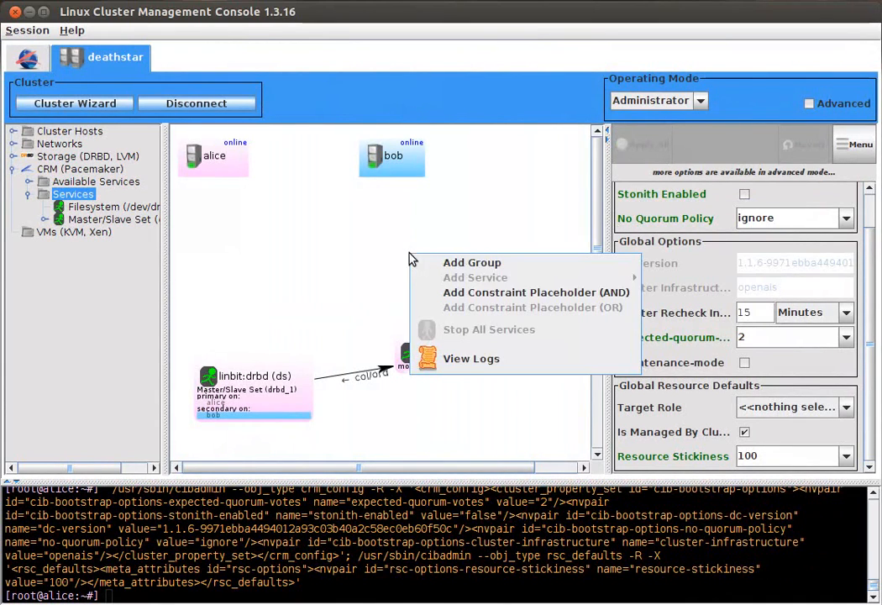
{"action": "mouse_move", "coordinate": [501, 280]}
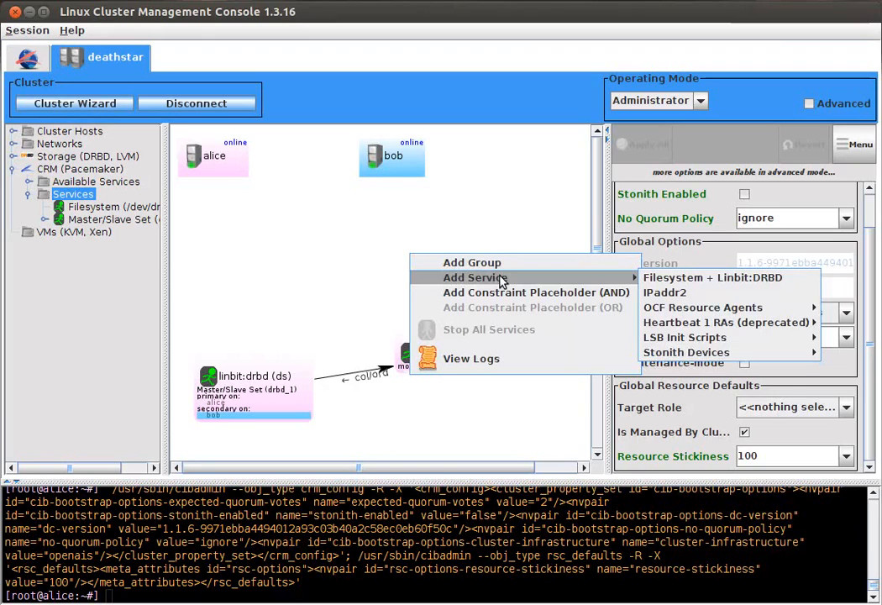
{"action": "left_click", "coordinate": [665, 292]}
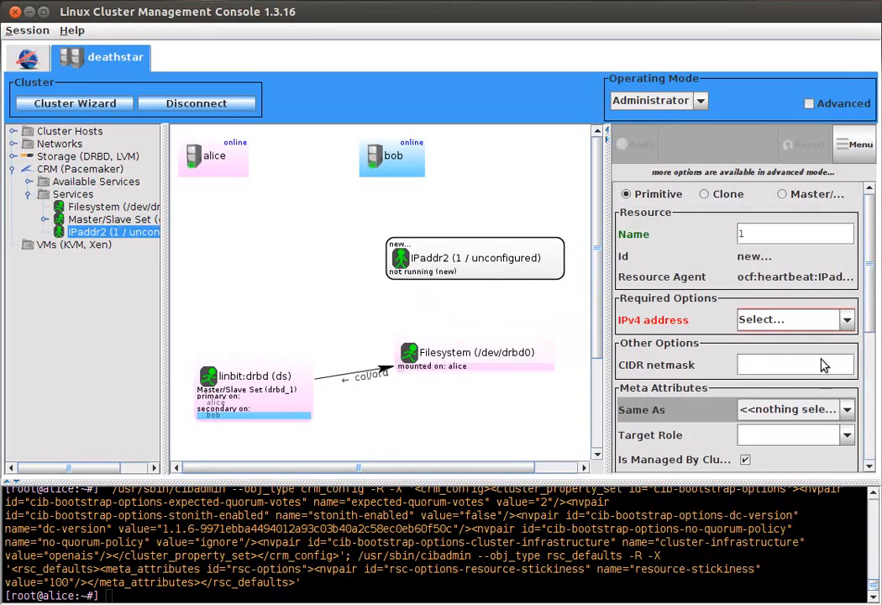
{"action": "left_click", "coordinate": [847, 434]}
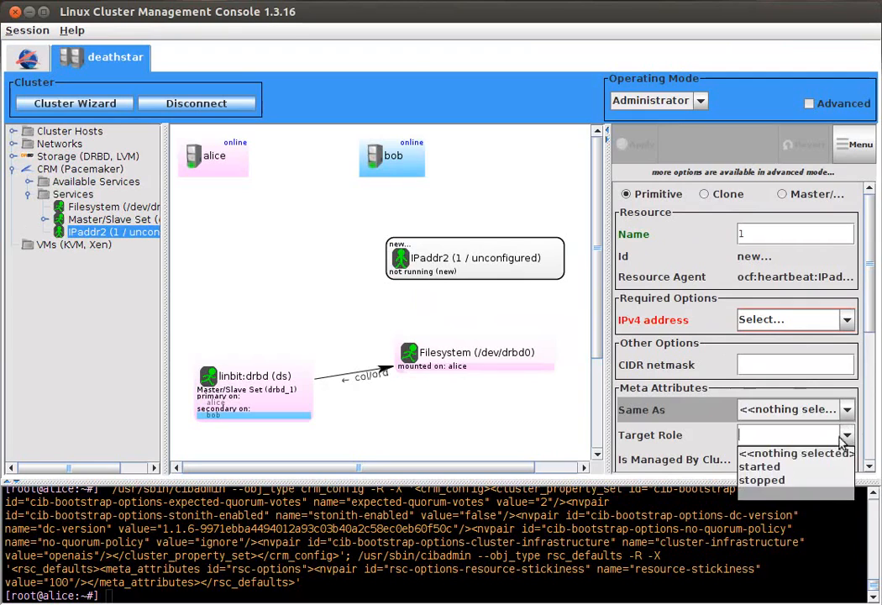
{"action": "left_click", "coordinate": [814, 481]}
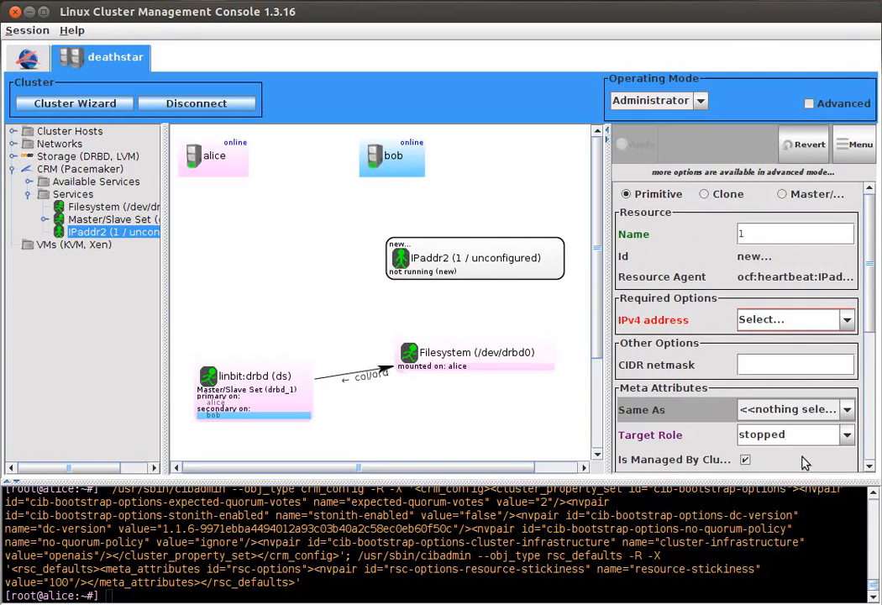
Step: Give the new IPaddr2 service the IPv4 address 192.168.133.100 and CIDR netmask 24, and apply it
{"action": "left_click", "coordinate": [844, 319]}
{"action": "left_click", "coordinate": [809, 352]}
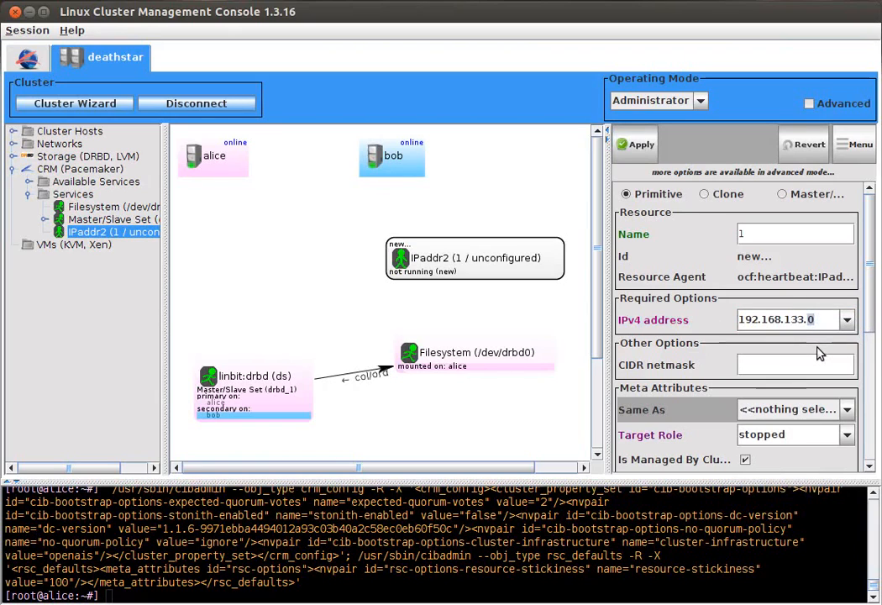
{"action": "type", "text": "100"}
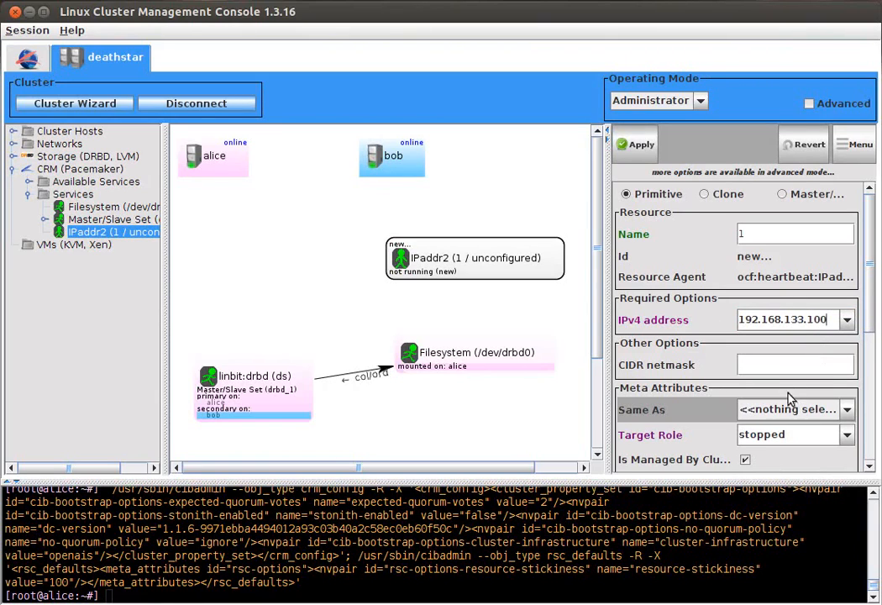
{"action": "left_click", "coordinate": [759, 365]}
{"action": "type", "text": "24"}
{"action": "mouse_move", "coordinate": [635, 145]}
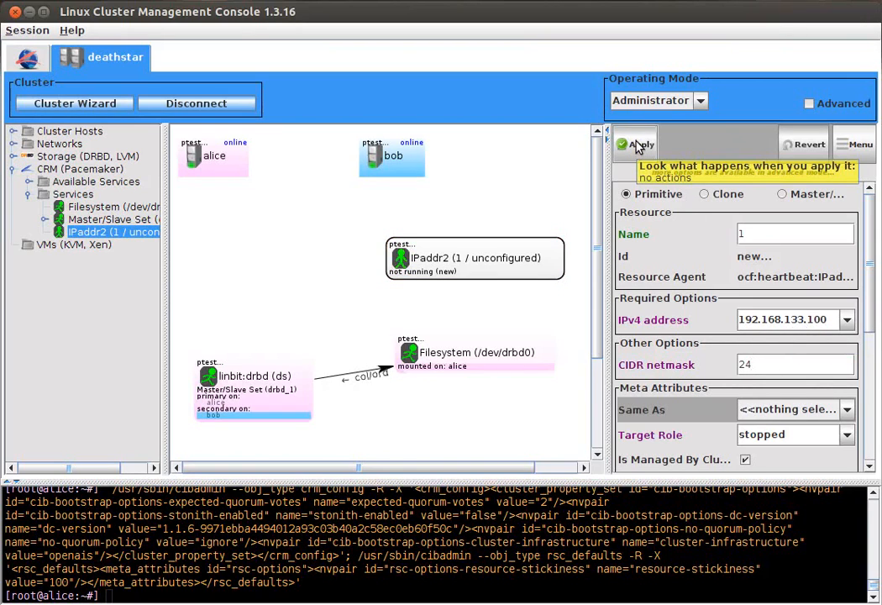
{"action": "left_click", "coordinate": [636, 145]}
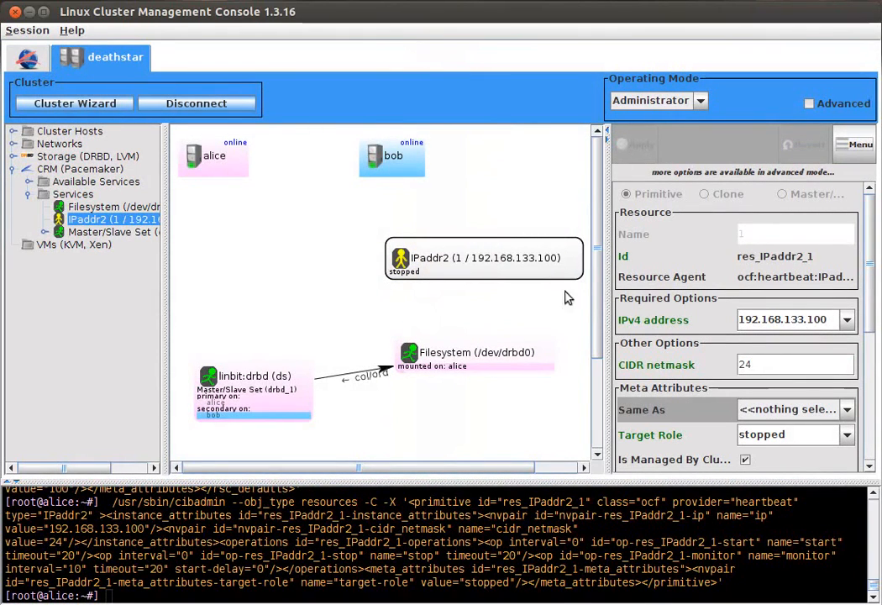
Step: Make Filesystem start before IPaddr2 with both colocation and order constraints, and start the IPaddr2 service
{"action": "right_click", "coordinate": [455, 352]}
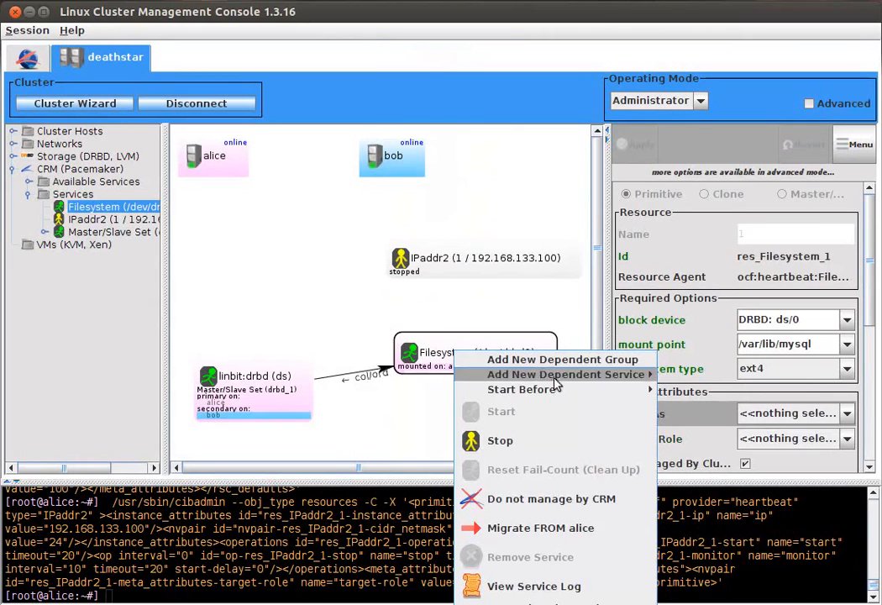
{"action": "mouse_move", "coordinate": [563, 388]}
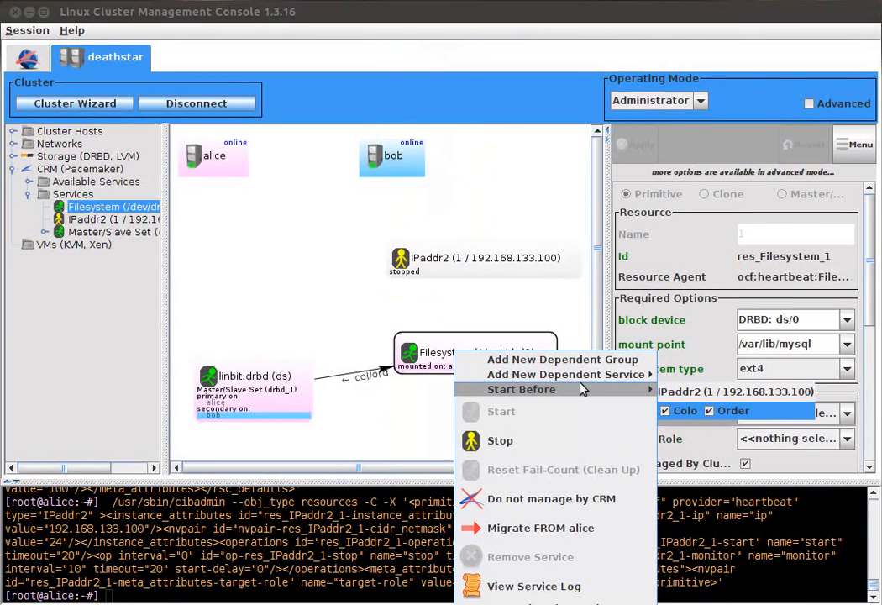
{"action": "left_click", "coordinate": [699, 392]}
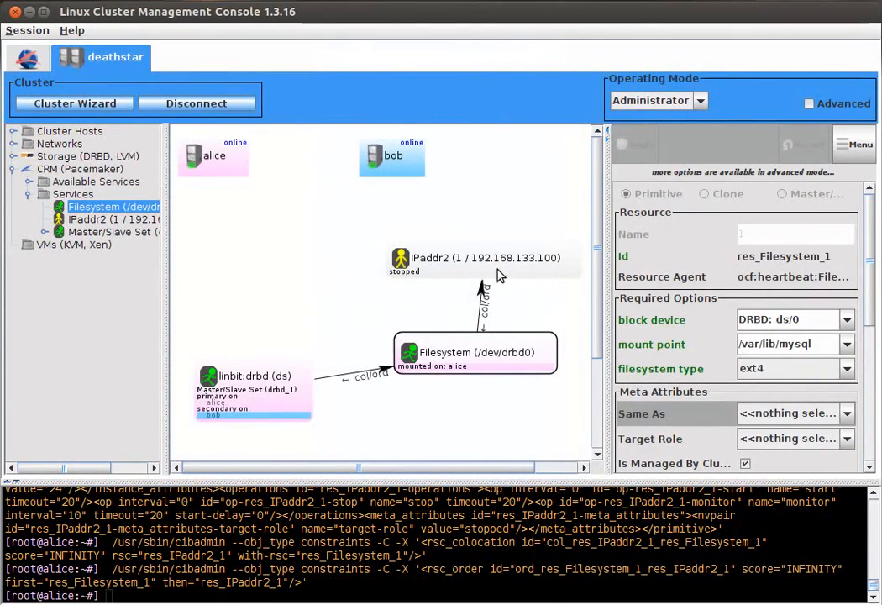
{"action": "left_click", "coordinate": [463, 266]}
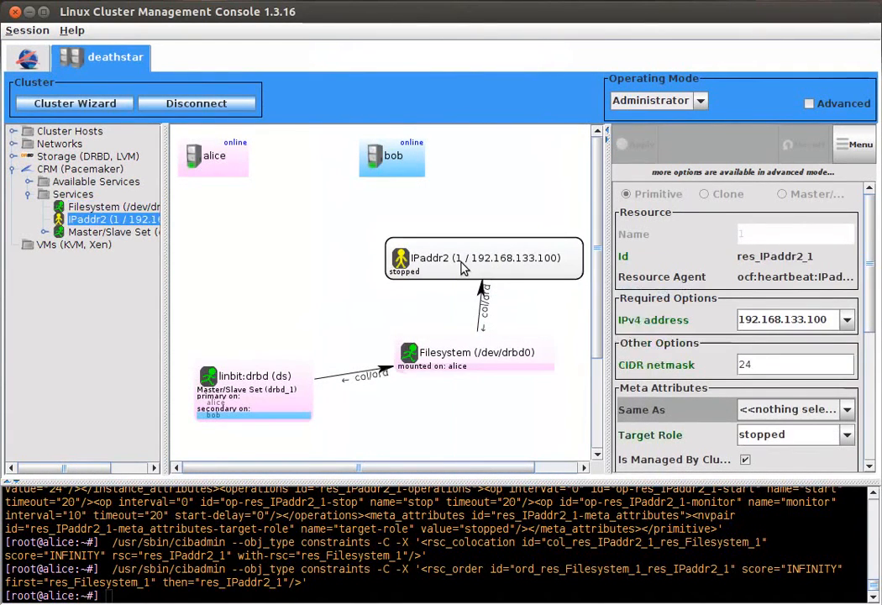
{"action": "right_click", "coordinate": [462, 268]}
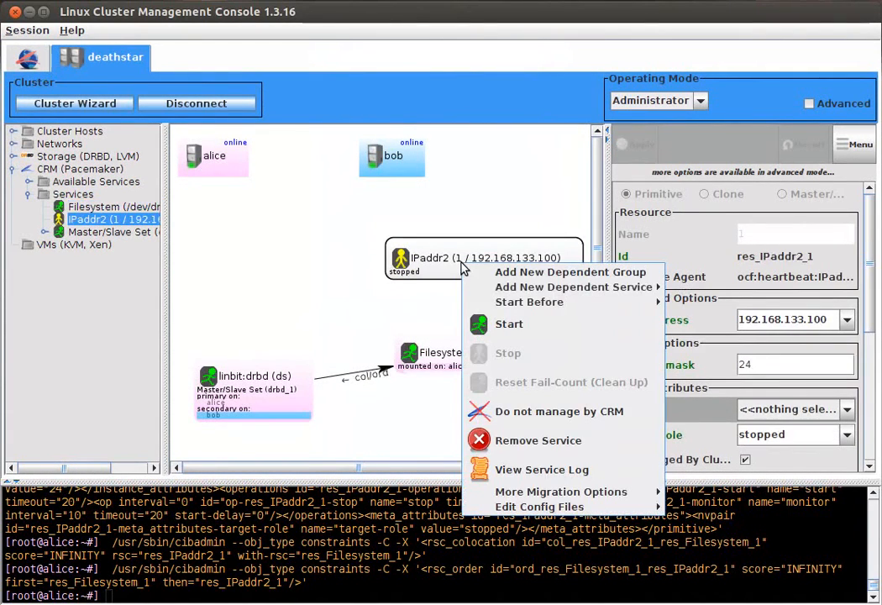
{"action": "left_click", "coordinate": [567, 333]}
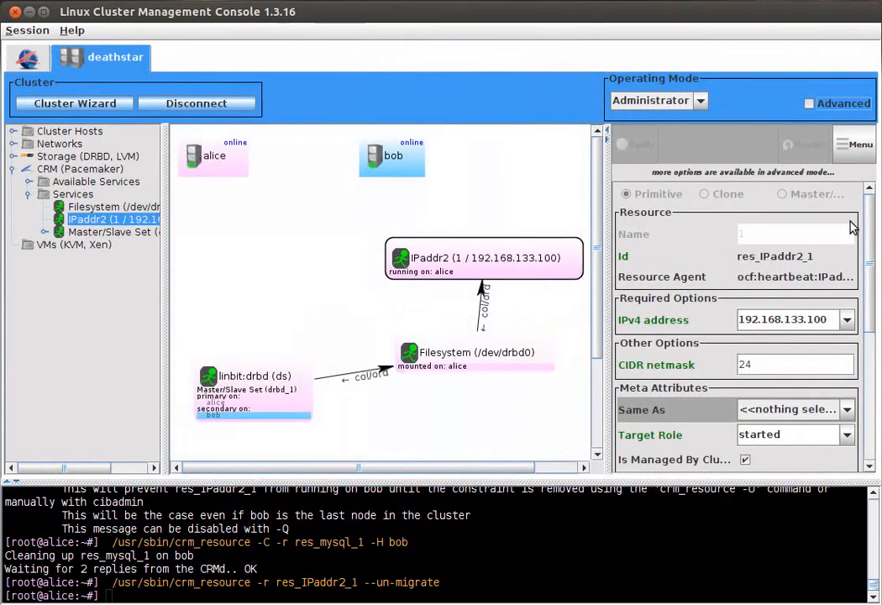
Step: Add a mysql service from the OCF resource agents and make it a primitive instead of a master/slave set
{"action": "right_click", "coordinate": [218, 207]}
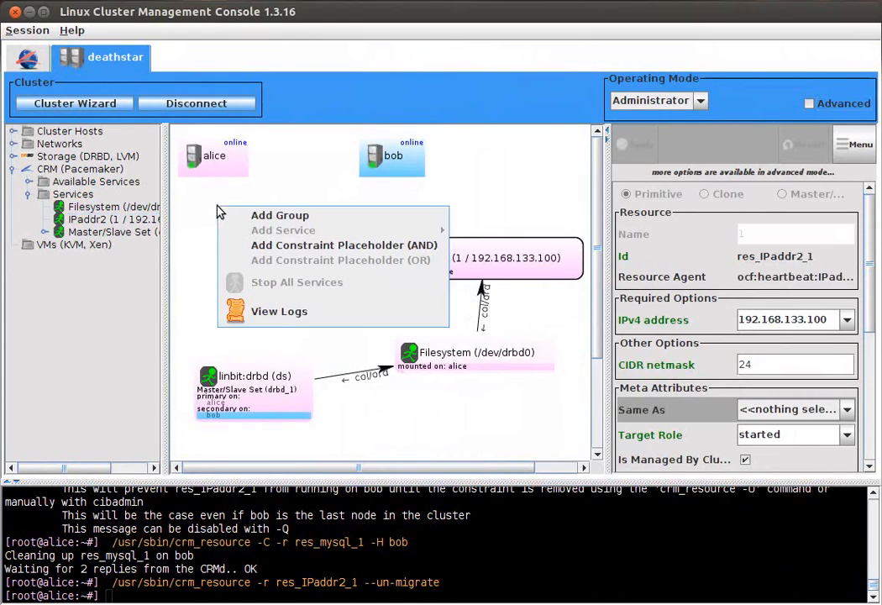
{"action": "mouse_move", "coordinate": [312, 231]}
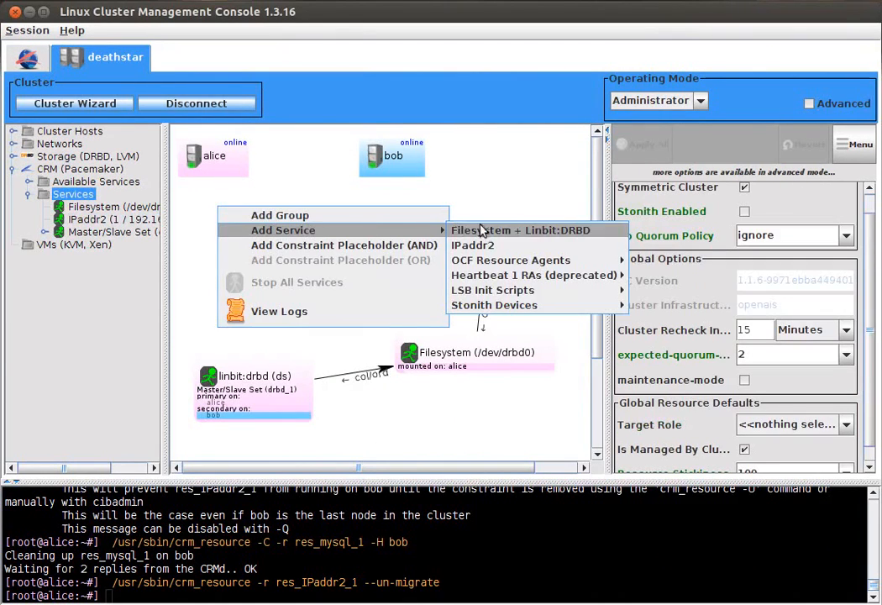
{"action": "mouse_move", "coordinate": [534, 262]}
{"action": "type", "text": "mysql"}
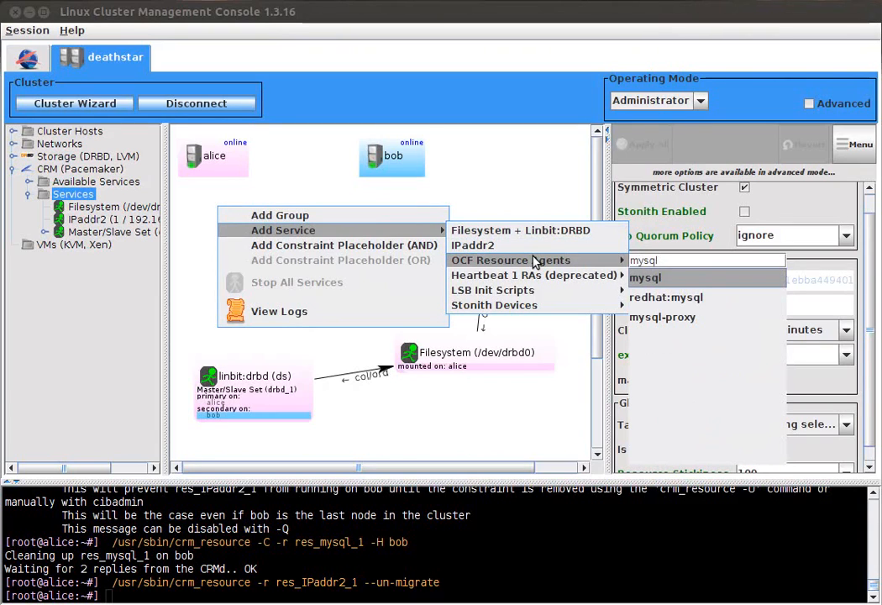
{"action": "key", "text": "Return"}
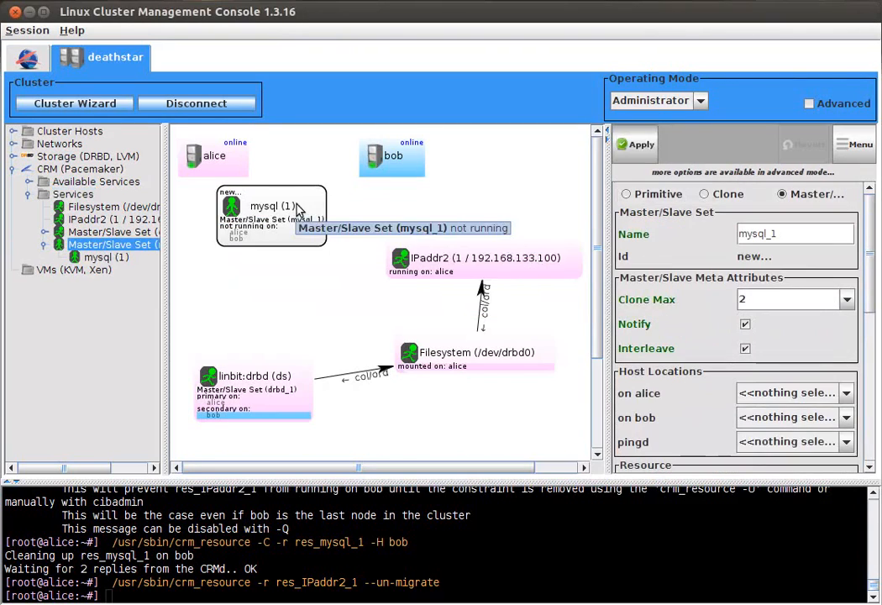
{"action": "left_click", "coordinate": [661, 195]}
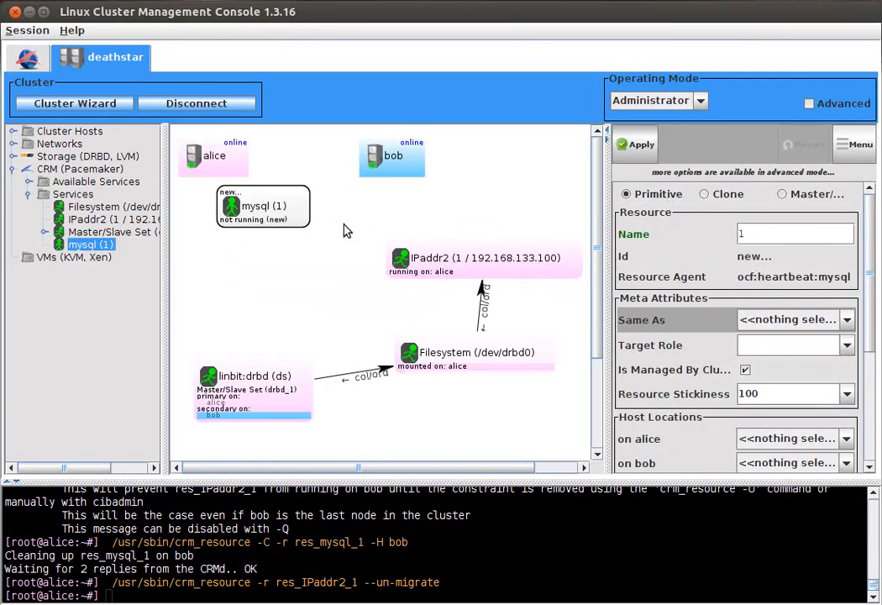
Step: Set the mysql service's Target Role to stopped, review its options in advanced mode, and apply the service
{"action": "left_click", "coordinate": [847, 346]}
{"action": "left_click", "coordinate": [828, 391]}
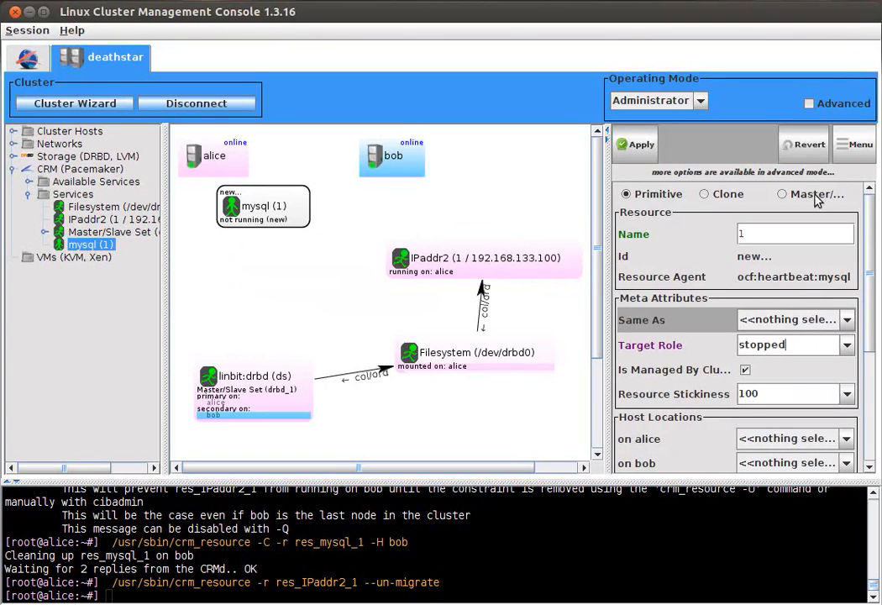
{"action": "left_click", "coordinate": [809, 104]}
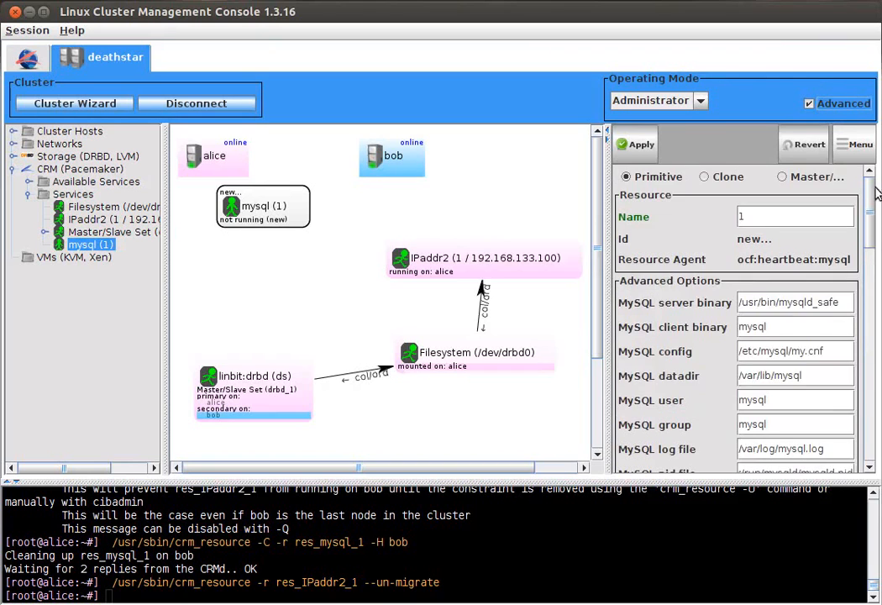
{"action": "mouse_move", "coordinate": [874, 190]}
{"action": "left_mouse_down"}
{"action": "mouse_move", "coordinate": [870, 264]}
{"action": "mouse_move", "coordinate": [858, 198]}
{"action": "left_mouse_up"}
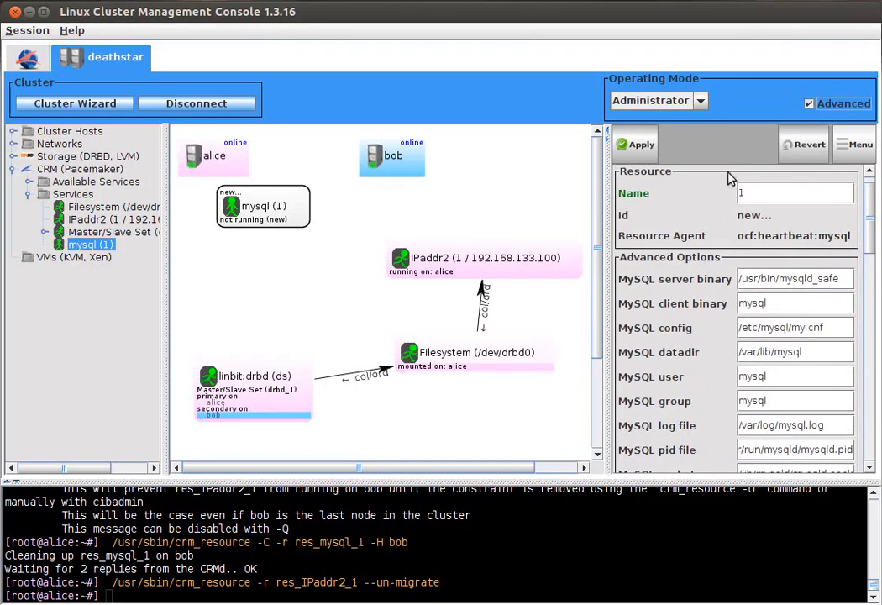
{"action": "left_click", "coordinate": [638, 145]}
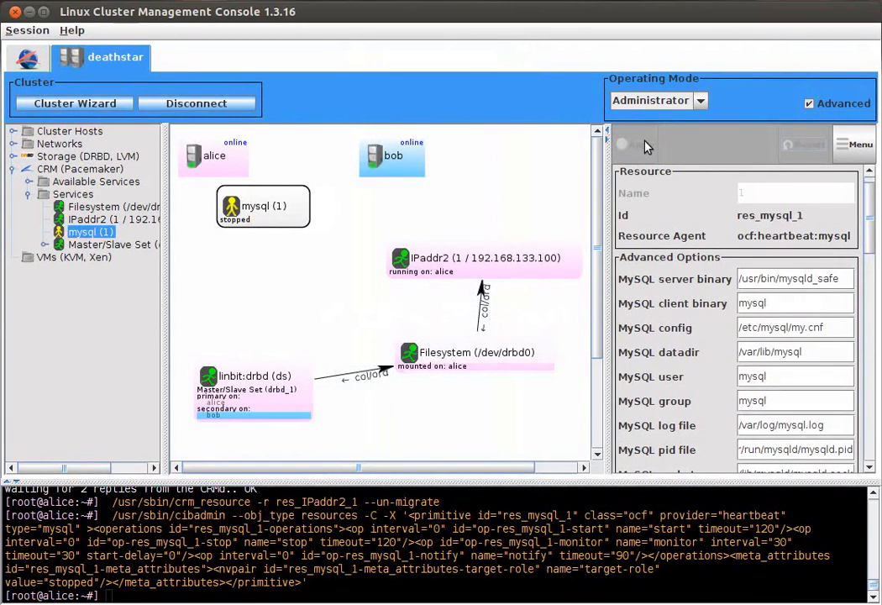
Step: Make IPaddr2 start before mysql (1) with colocation and order constraints, and select the mysql service
{"action": "right_click", "coordinate": [436, 268]}
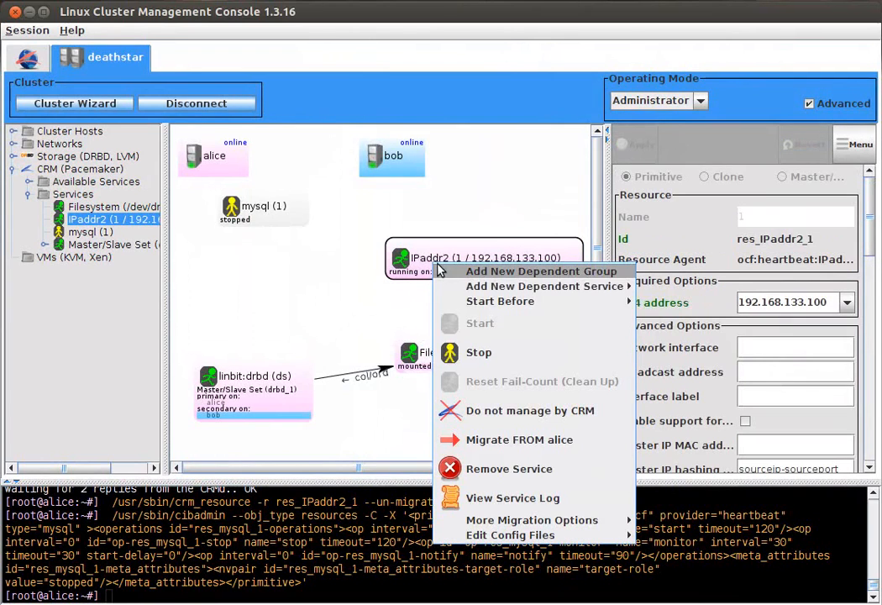
{"action": "mouse_move", "coordinate": [527, 306]}
{"action": "left_click", "coordinate": [651, 309]}
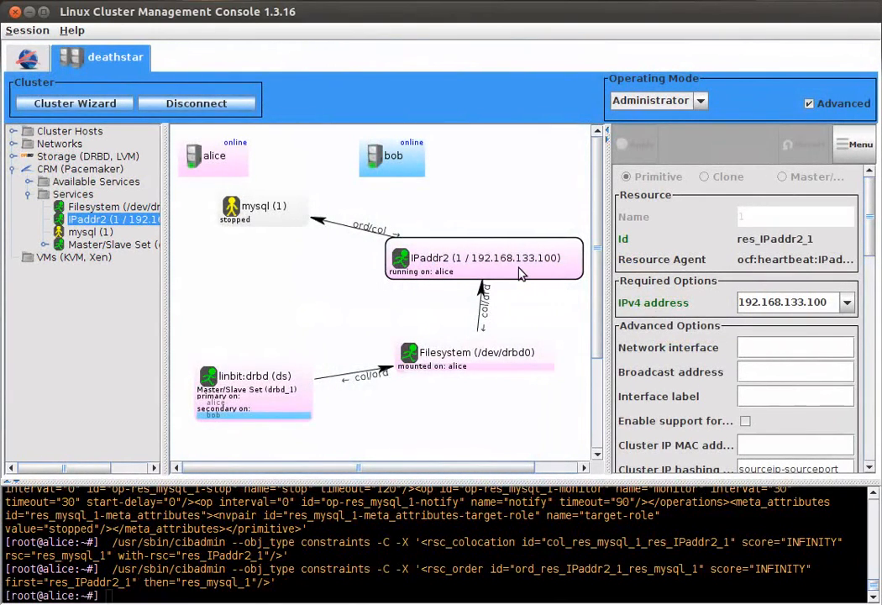
{"action": "left_click", "coordinate": [256, 216]}
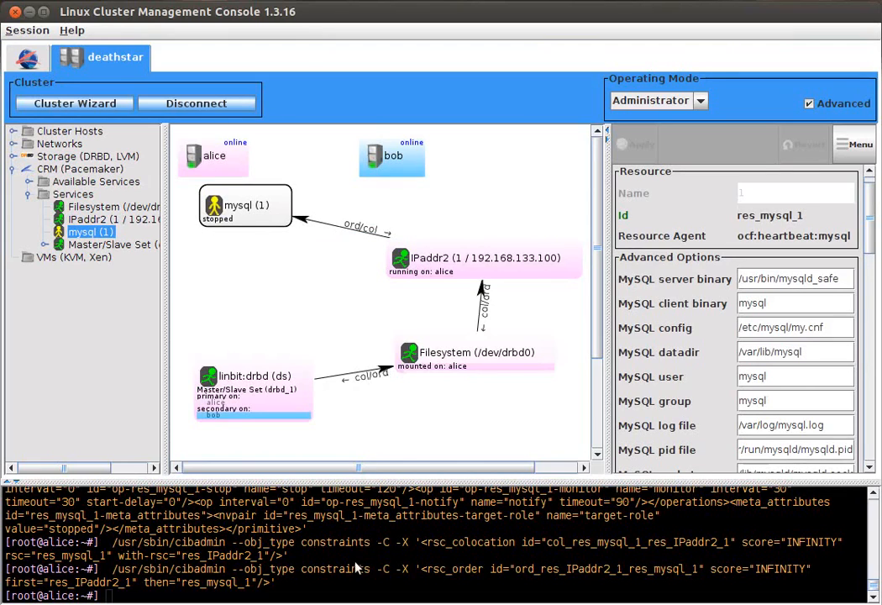
Step: Switch to the root terminal on alice, run mysql_install_db to install the MySQL system tables, and return to LCMC
{"action": "left_click_drag", "start_coordinate": [395, 604], "coordinate": [415, 203]}
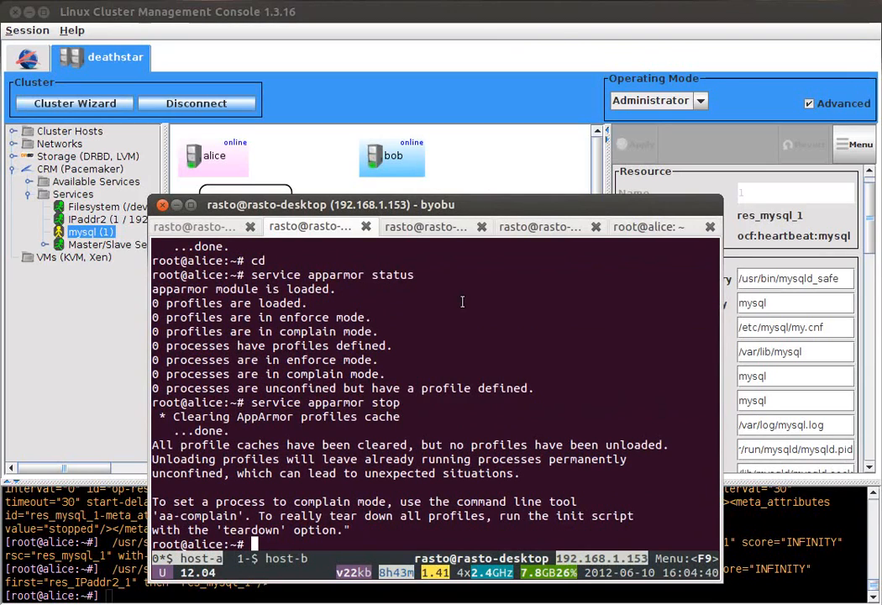
{"action": "type", "text": "mysql"}
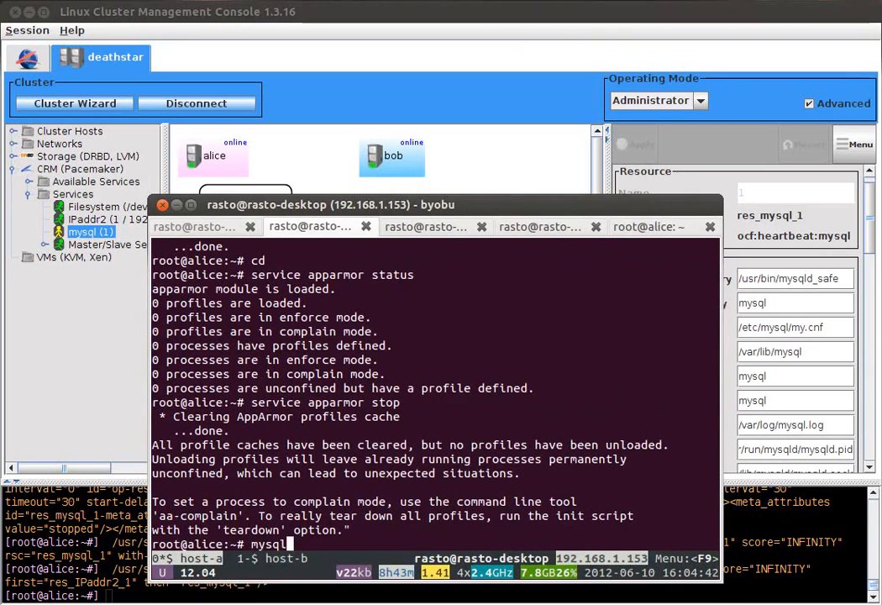
{"action": "type", "text": "_"}
{"action": "key", "text": "Tab"}
{"action": "key", "text": "Tab"}
{"action": "type", "text": "i"}
{"action": "key", "text": "Tab"}
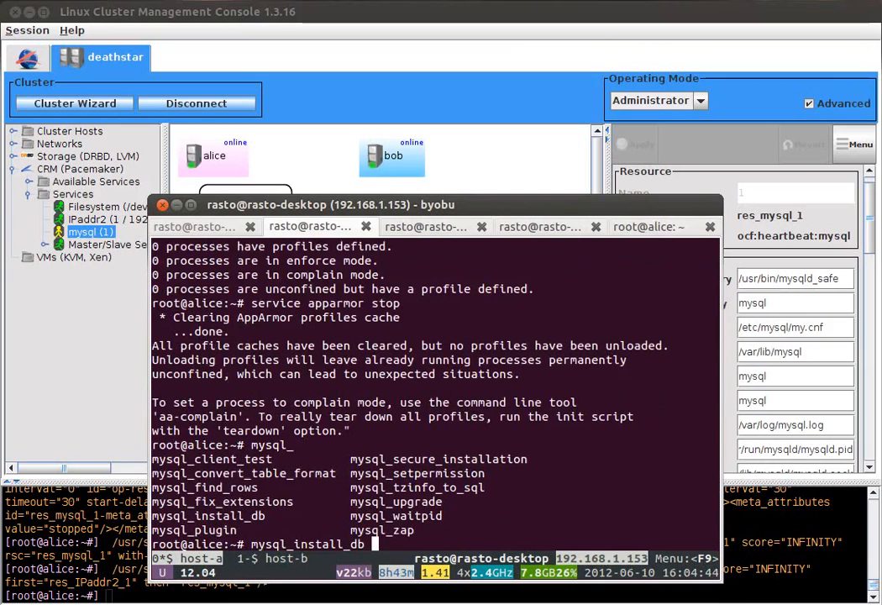
{"action": "left_click", "coordinate": [492, 169]}
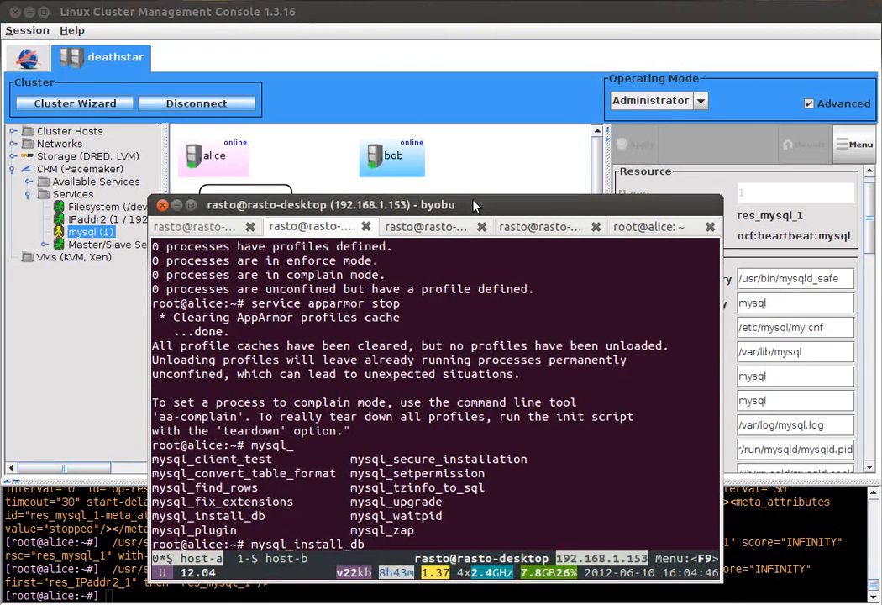
{"action": "mouse_move", "coordinate": [473, 203]}
{"action": "left_mouse_down"}
{"action": "mouse_move", "coordinate": [545, 330]}
{"action": "mouse_move", "coordinate": [559, 402]}
{"action": "mouse_move", "coordinate": [493, 323]}
{"action": "mouse_move", "coordinate": [453, 183]}
{"action": "left_mouse_up"}
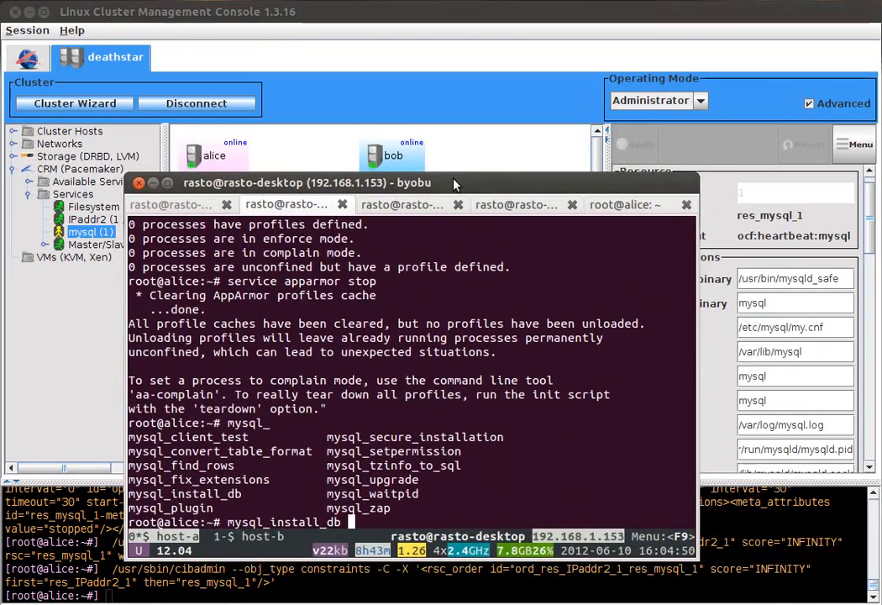
{"action": "key", "text": "Return"}
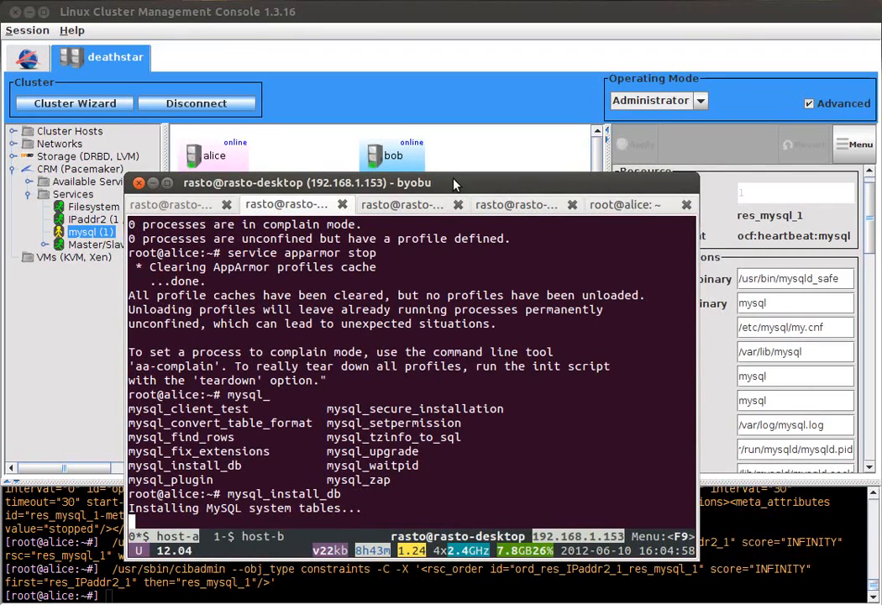
{"action": "left_click_drag", "start_coordinate": [454, 180], "coordinate": [453, 184]}
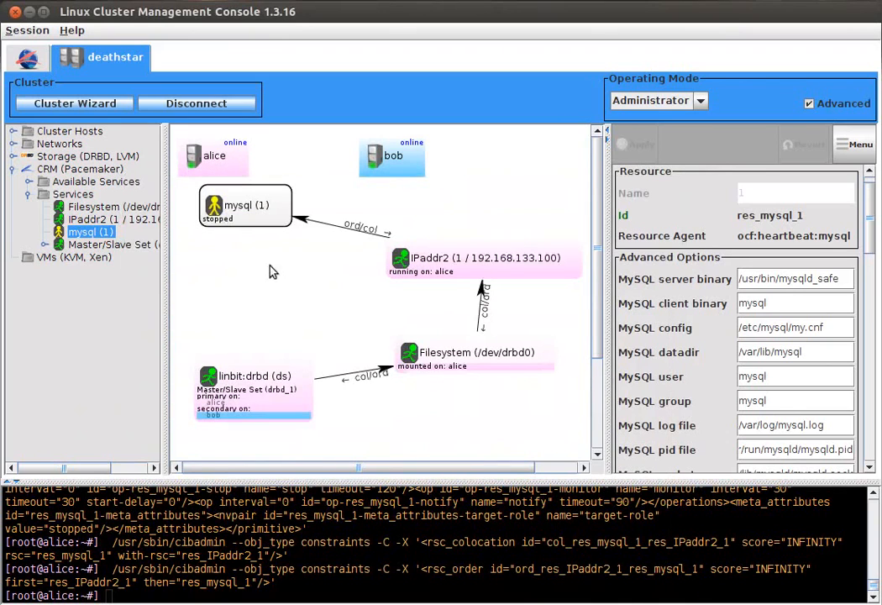
Step: Open the mysql service's config file /etc/mysql/my.cnf, examine the bind-address setting, and close it without saving
{"action": "right_click", "coordinate": [241, 213]}
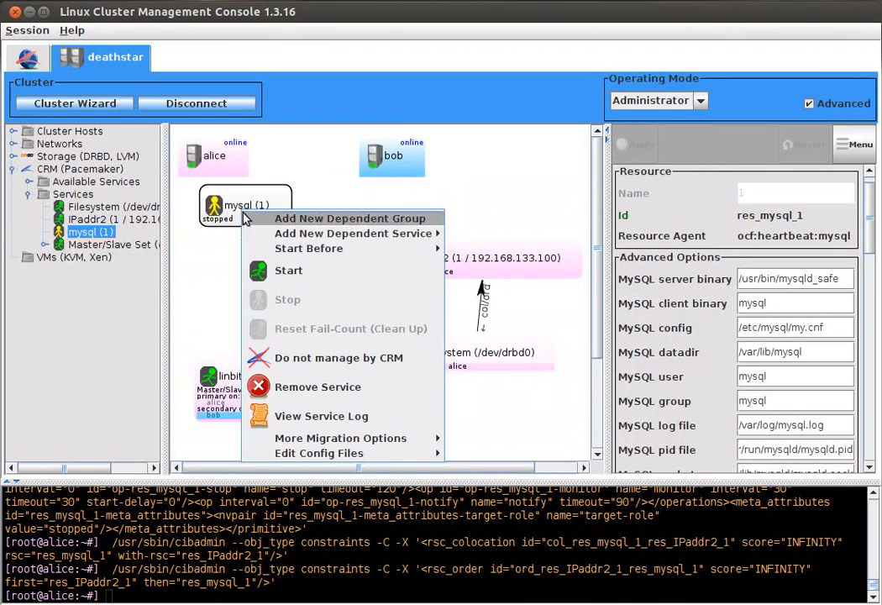
{"action": "mouse_move", "coordinate": [386, 454]}
{"action": "left_click", "coordinate": [494, 454]}
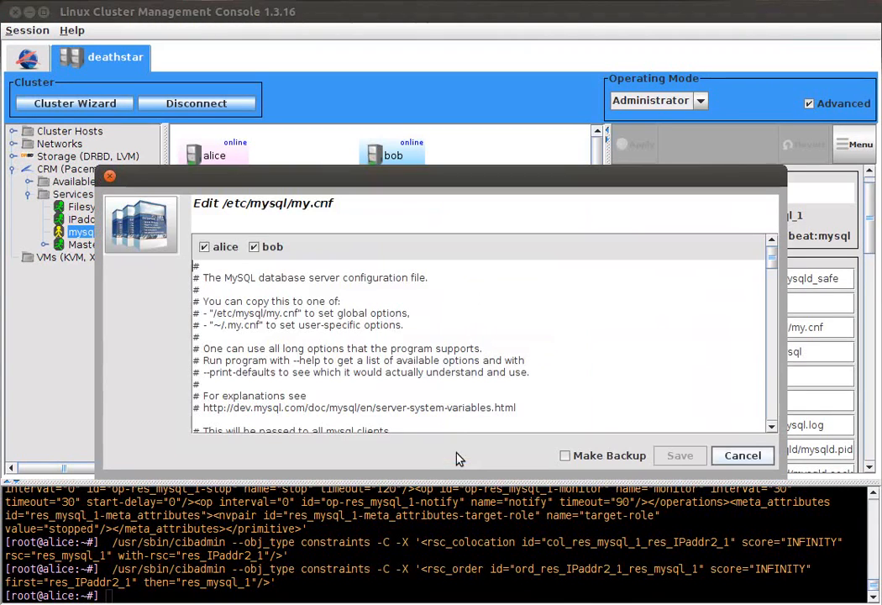
{"action": "left_click_drag", "start_coordinate": [774, 250], "coordinate": [777, 309]}
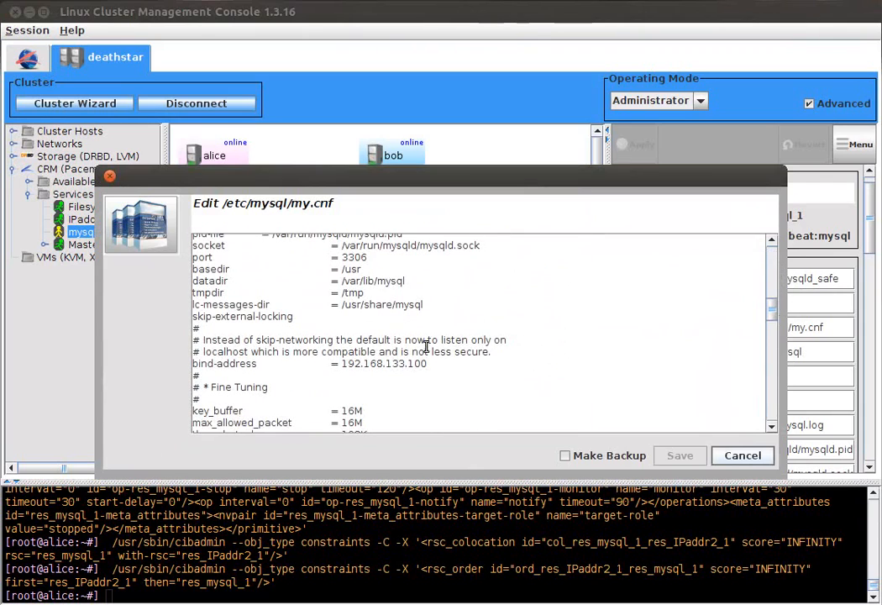
{"action": "double_click", "coordinate": [349, 363]}
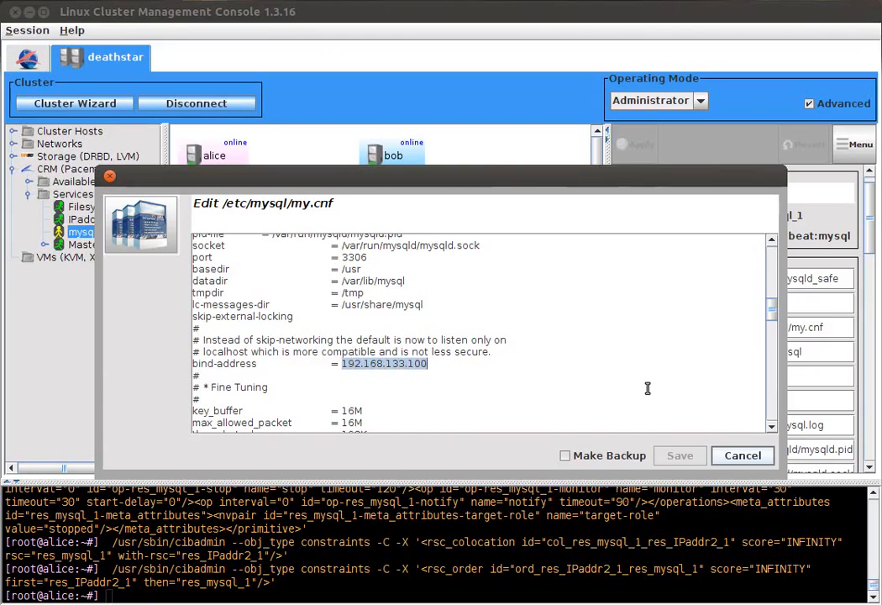
{"action": "left_click", "coordinate": [743, 456]}
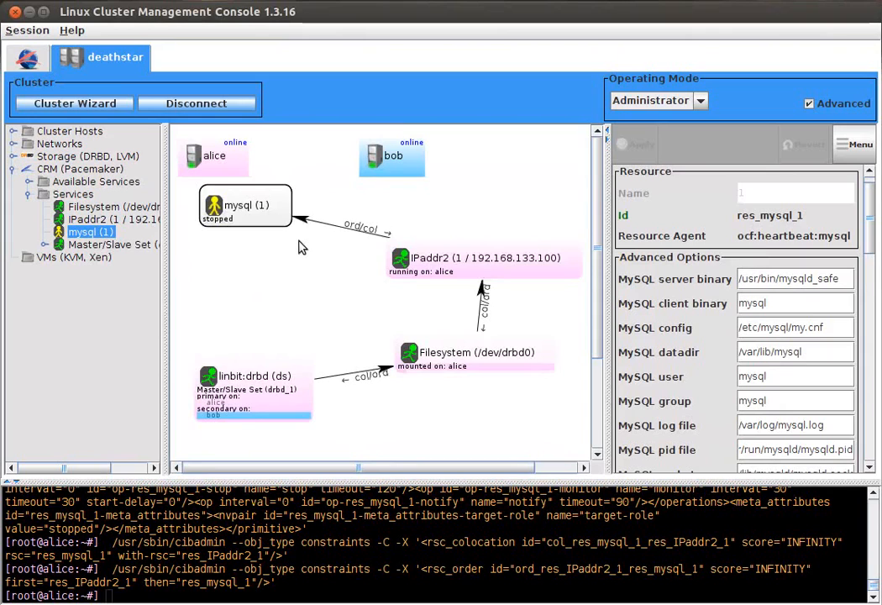
Step: Start the mysql (1) service in the cluster
{"action": "right_click", "coordinate": [248, 215]}
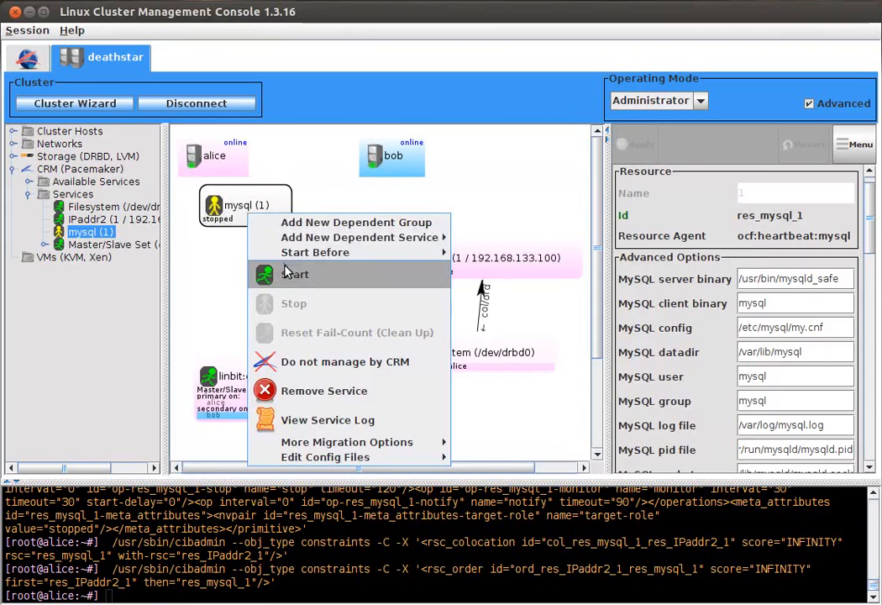
{"action": "left_click", "coordinate": [296, 277]}
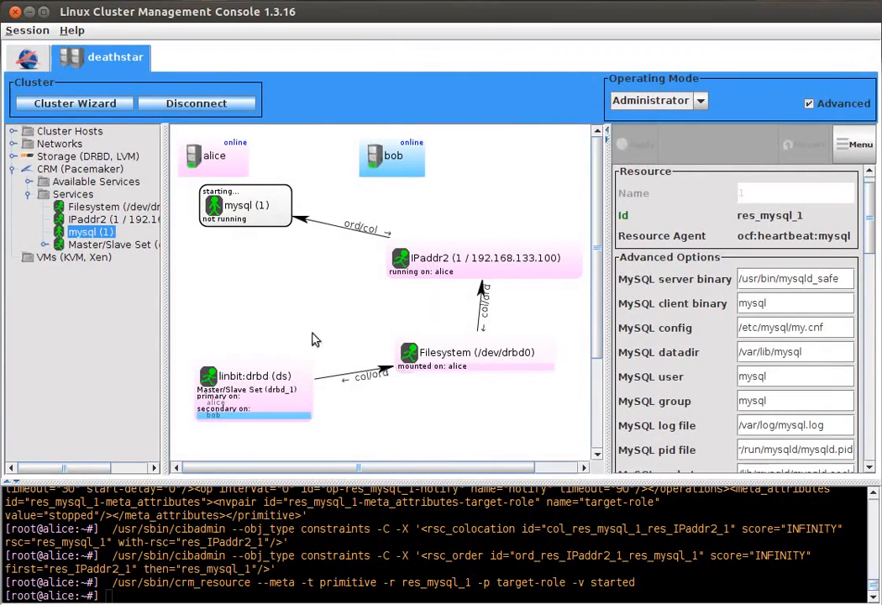
{"action": "left_click_drag", "start_coordinate": [148, 604], "coordinate": [0, 349]}
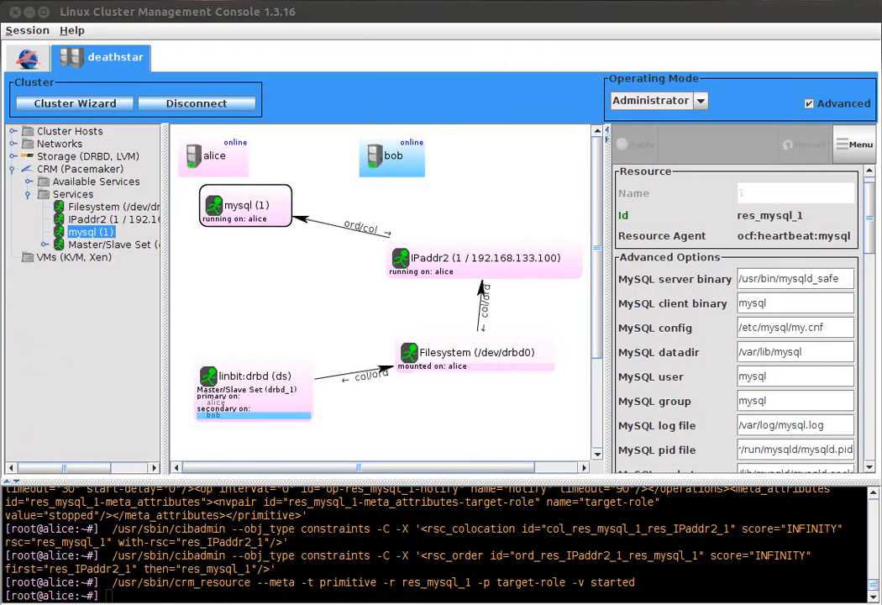
{"action": "left_click", "coordinate": [63, 328]}
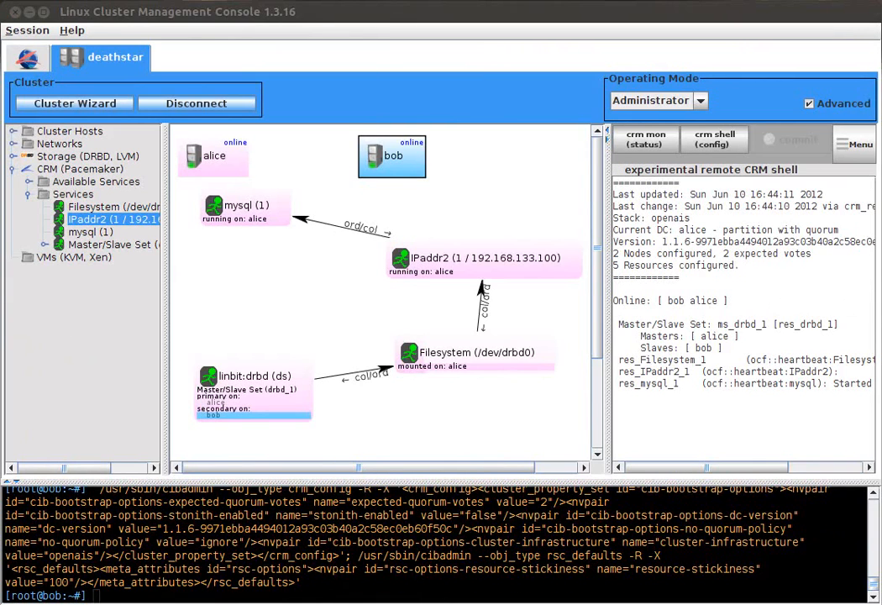
{"action": "left_click", "coordinate": [794, 229]}
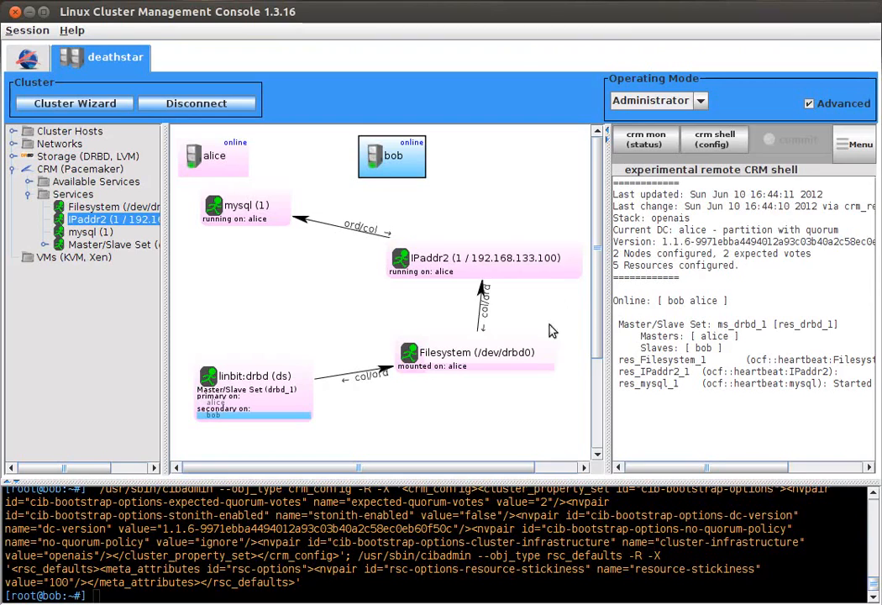
Step: Stop the Filesystem (/dev/drbd0) service, start it again, and look through its options
{"action": "left_click", "coordinate": [430, 369]}
{"action": "right_click", "coordinate": [430, 374]}
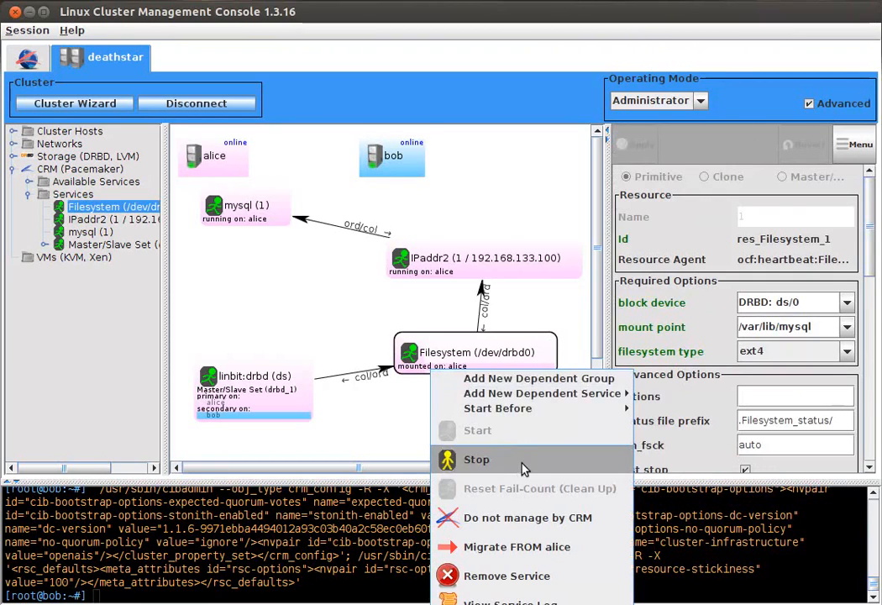
{"action": "left_click", "coordinate": [469, 457]}
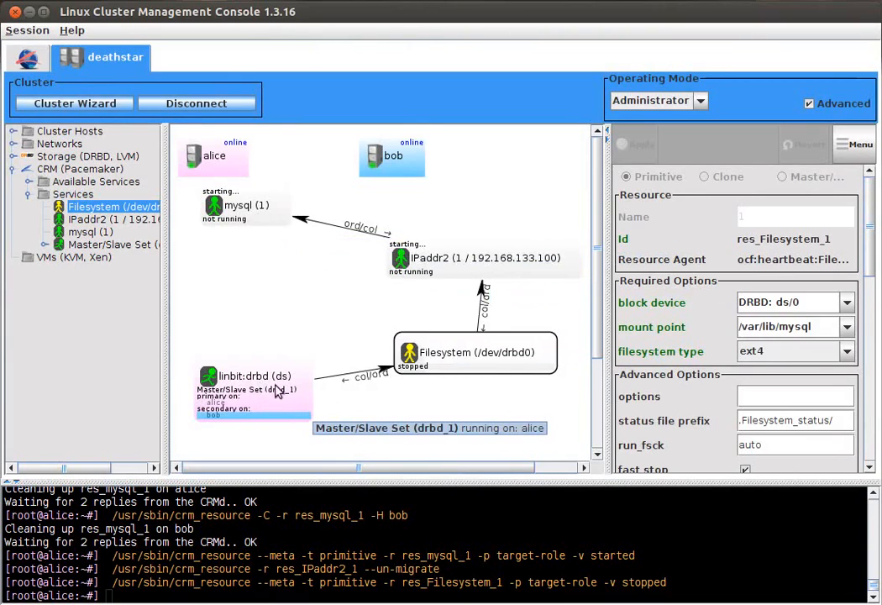
{"action": "right_click", "coordinate": [466, 349]}
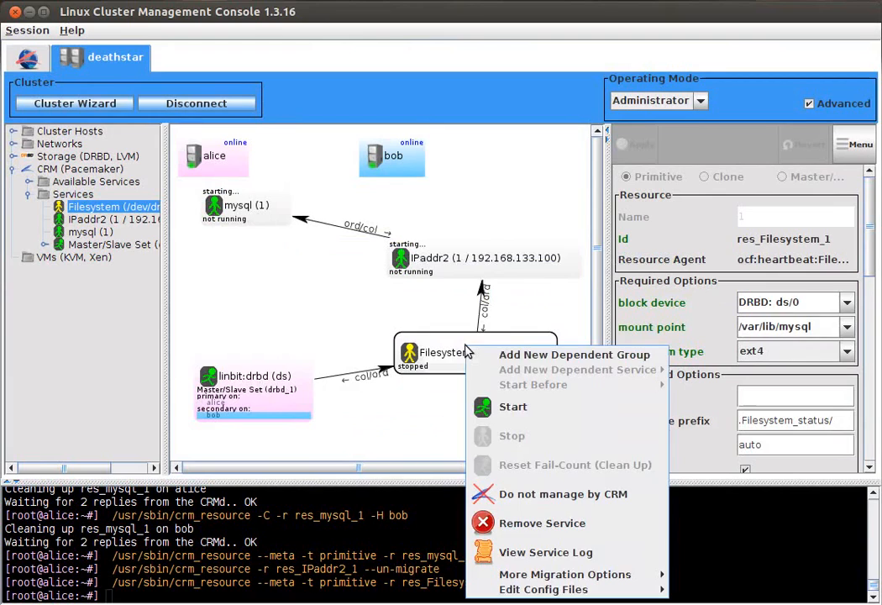
{"action": "left_click", "coordinate": [558, 407]}
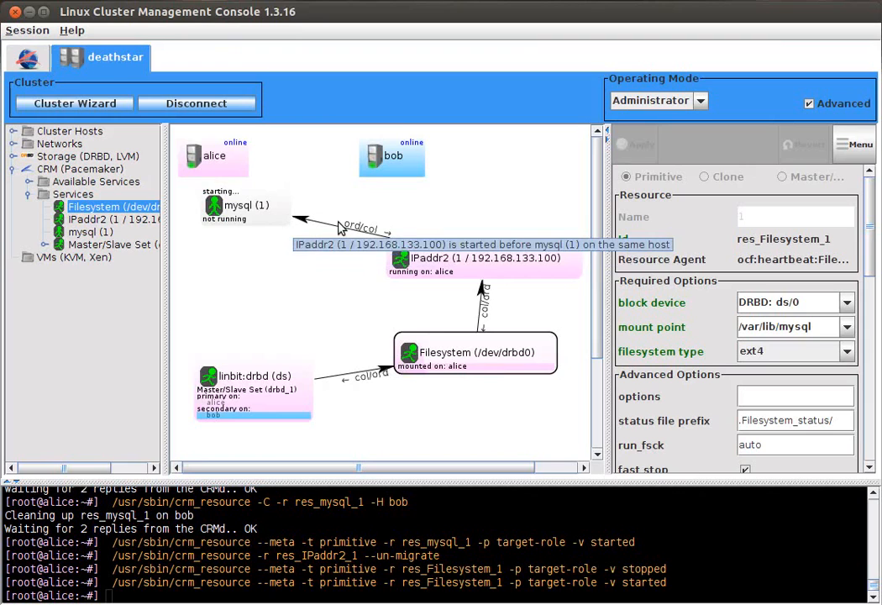
{"action": "scroll", "coordinate": [860, 227], "scroll_direction": "down", "scroll_amount": 10}
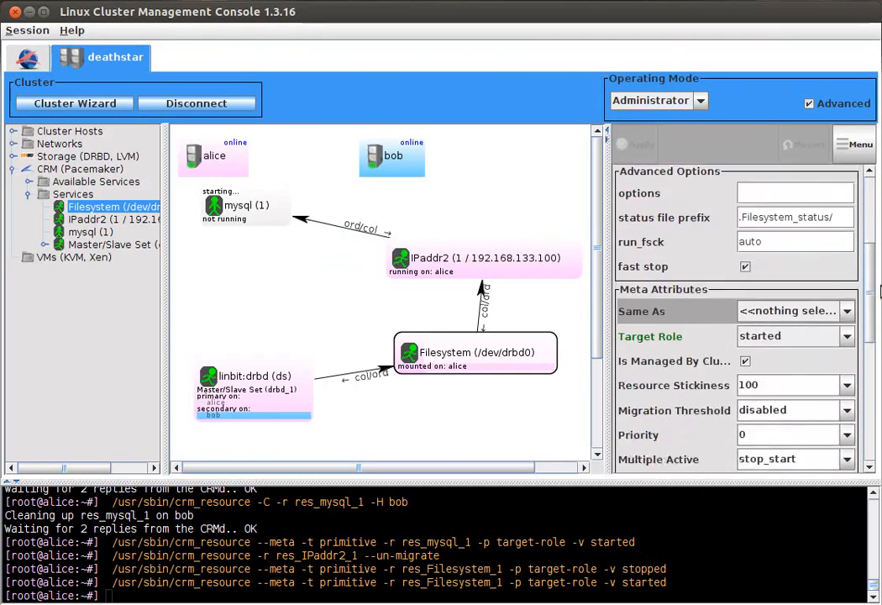
{"action": "scroll", "coordinate": [826, 370], "scroll_direction": "down", "scroll_amount": 8}
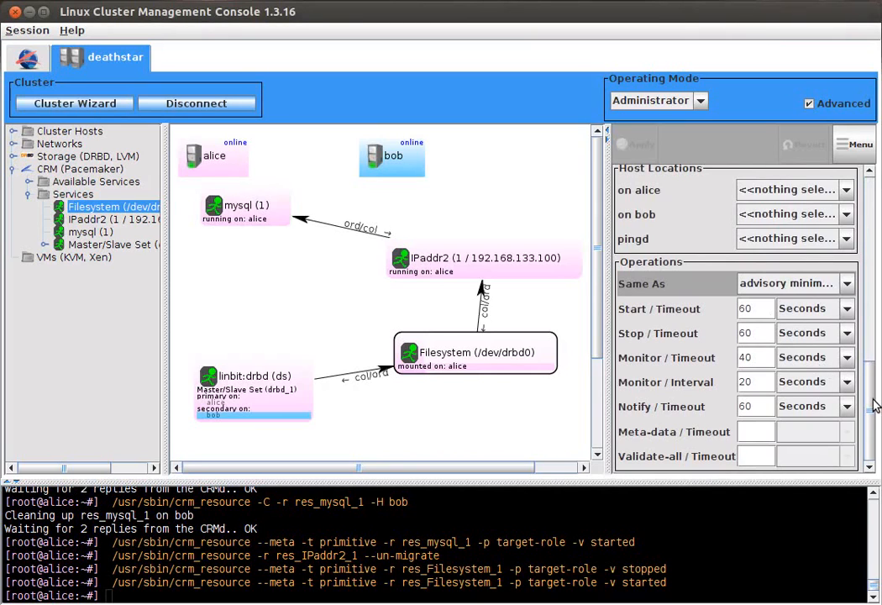
{"action": "left_click_drag", "start_coordinate": [874, 406], "coordinate": [781, 130]}
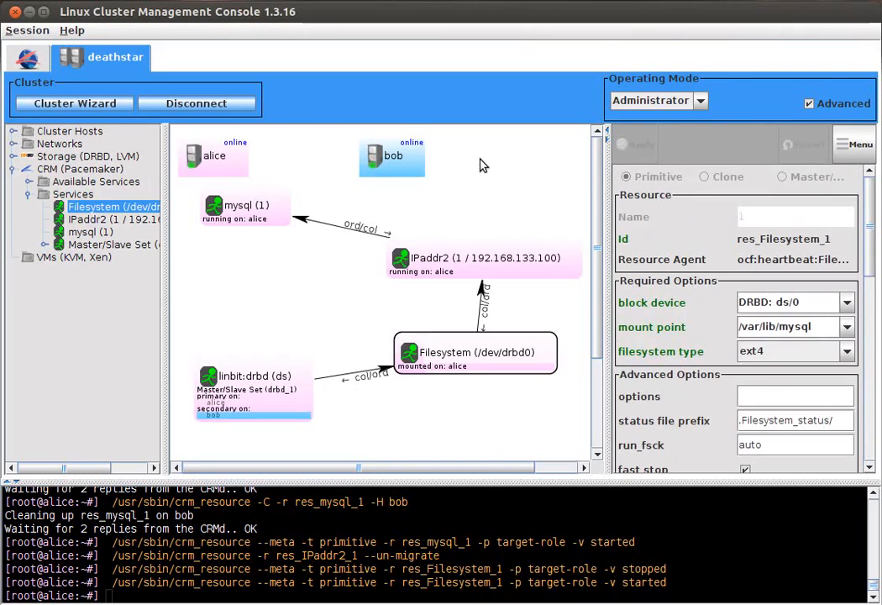
Step: Switch host alice to standby, check the DRBD state in the storage view, and return to the CRM view
{"action": "right_click", "coordinate": [222, 169]}
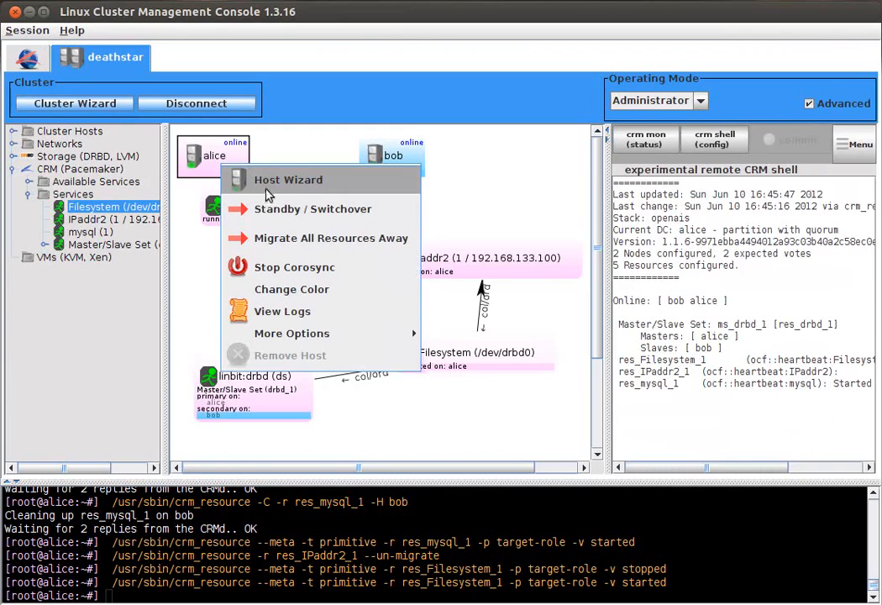
{"action": "left_click", "coordinate": [360, 217]}
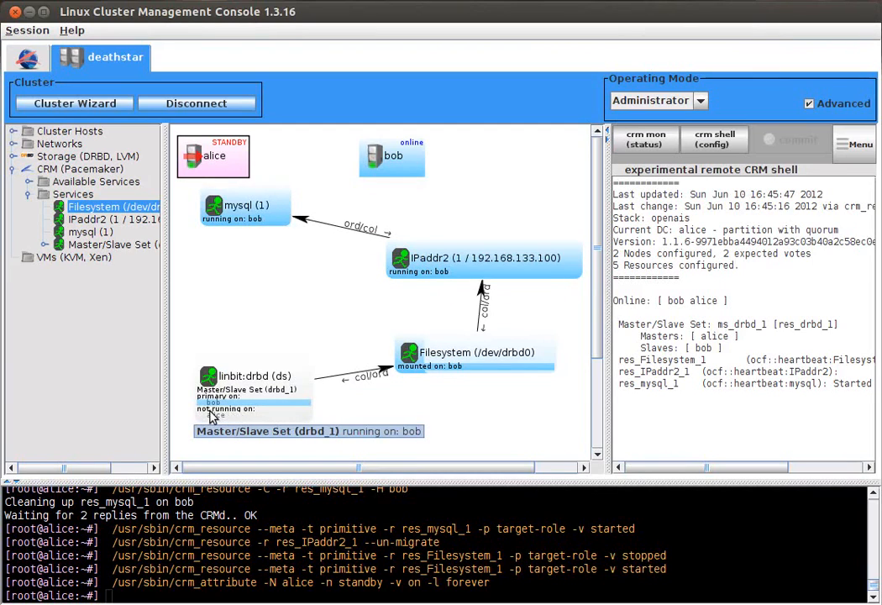
{"action": "left_click", "coordinate": [74, 155]}
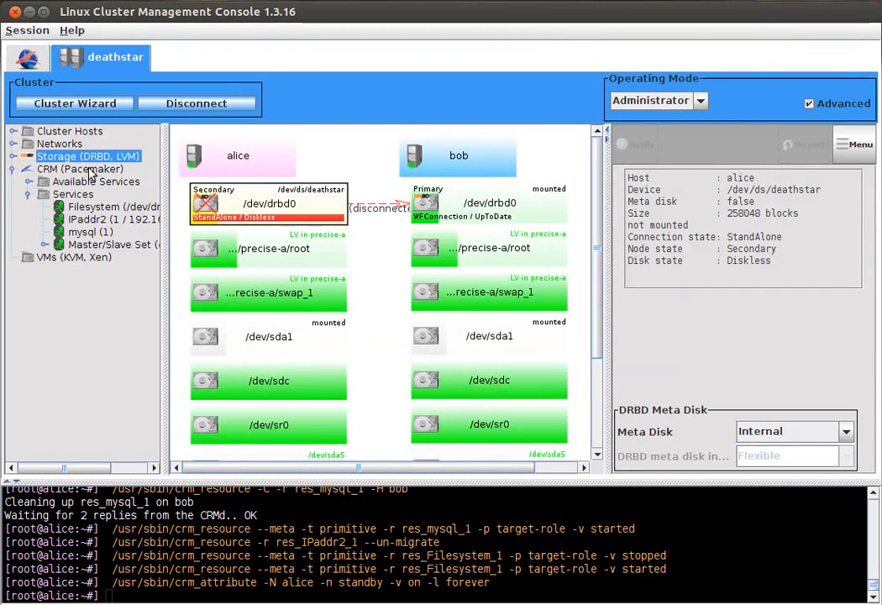
{"action": "left_click", "coordinate": [62, 170]}
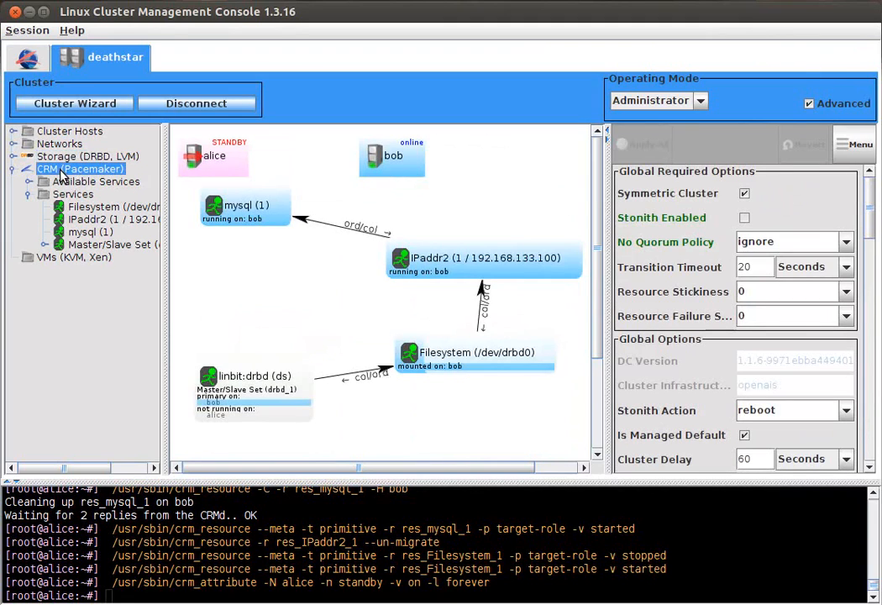
Step: Bring alice back online and migrate all resources away from bob, checking the DRBD state in the storage view
{"action": "right_click", "coordinate": [207, 159]}
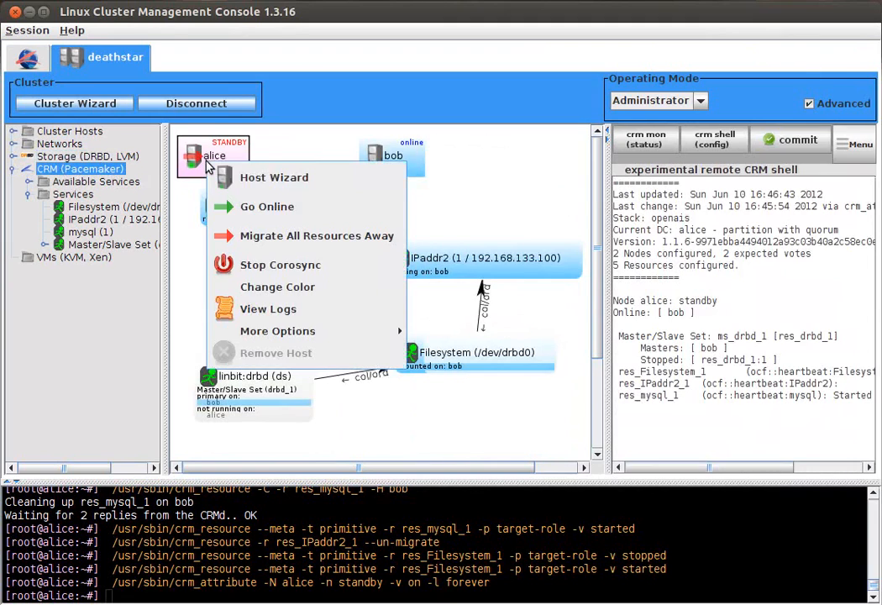
{"action": "left_click", "coordinate": [275, 202]}
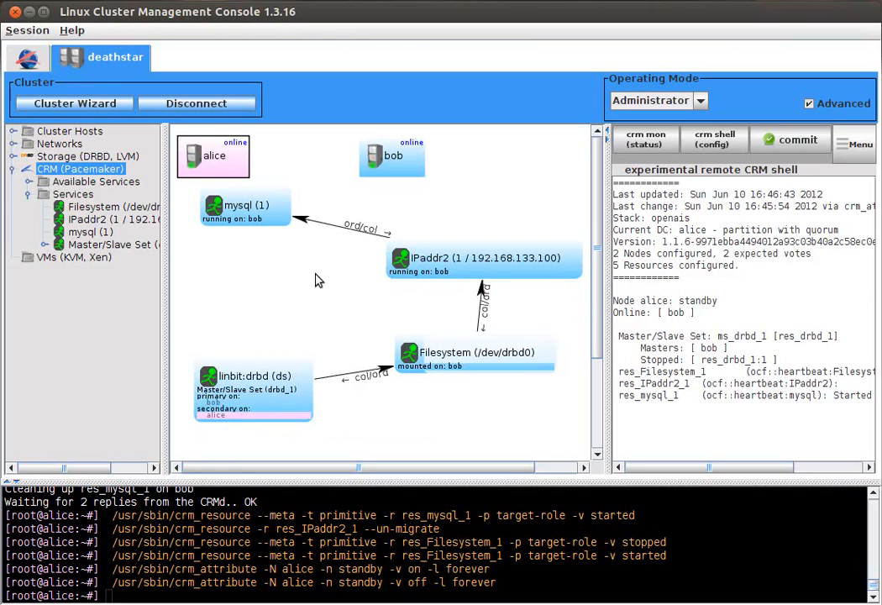
{"action": "right_click", "coordinate": [392, 163]}
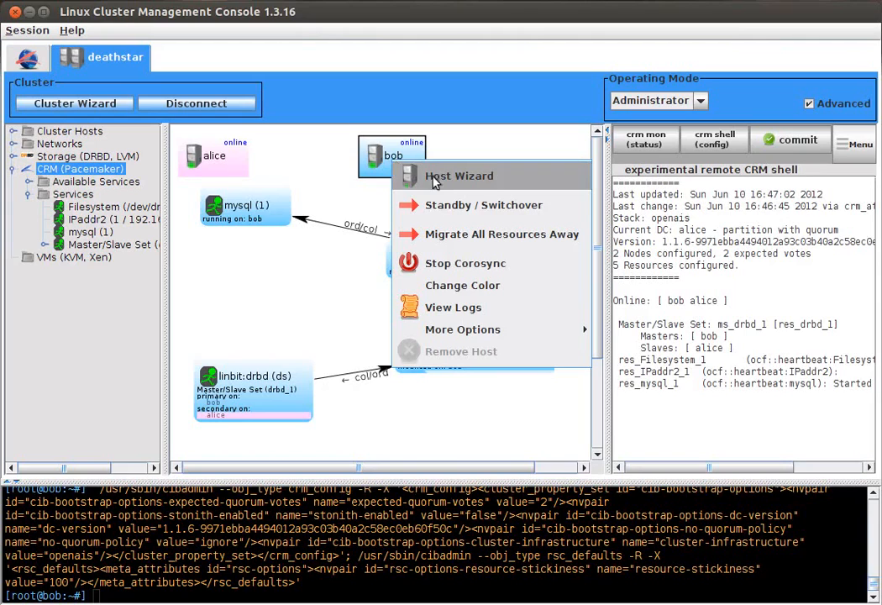
{"action": "left_click", "coordinate": [538, 242]}
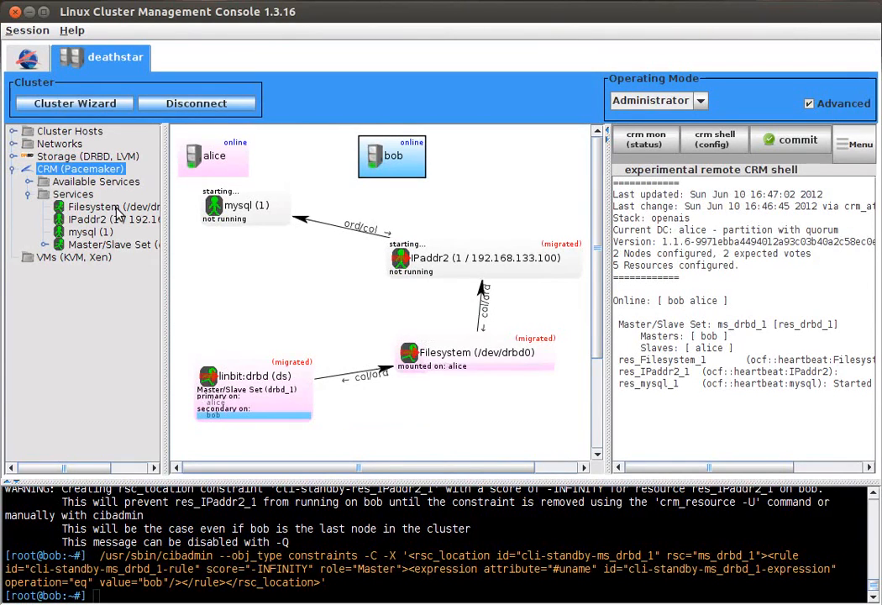
{"action": "left_click", "coordinate": [76, 156]}
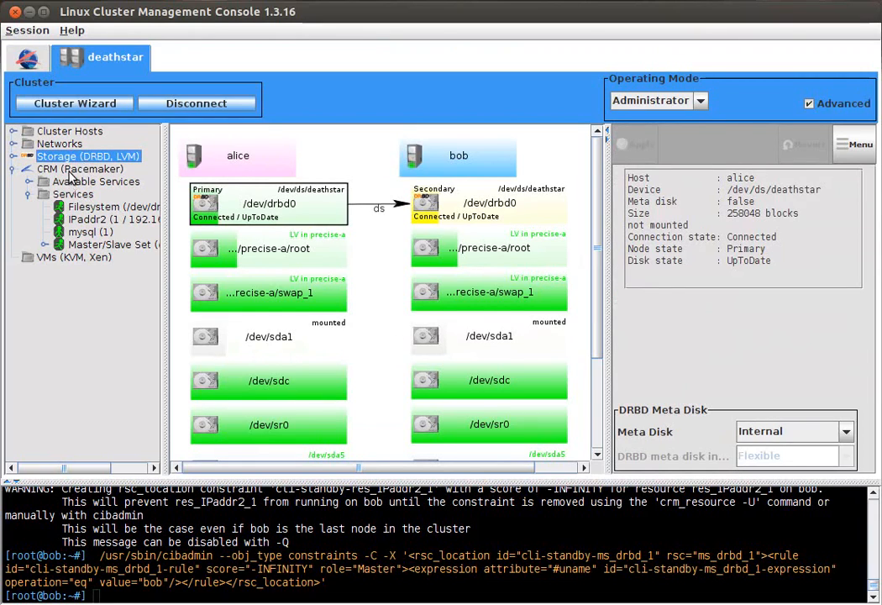
{"action": "left_click", "coordinate": [73, 171]}
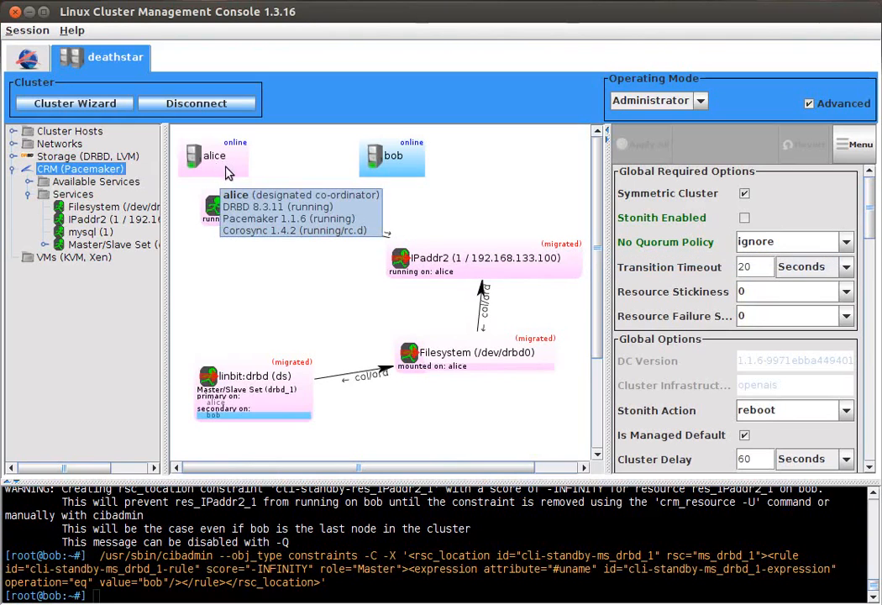
Step: Remove the migration constraints from IPaddr2, Filesystem and Master/Slave Set (drbd_1) together, and select the mysql service
{"action": "mouse_move", "coordinate": [394, 177]}
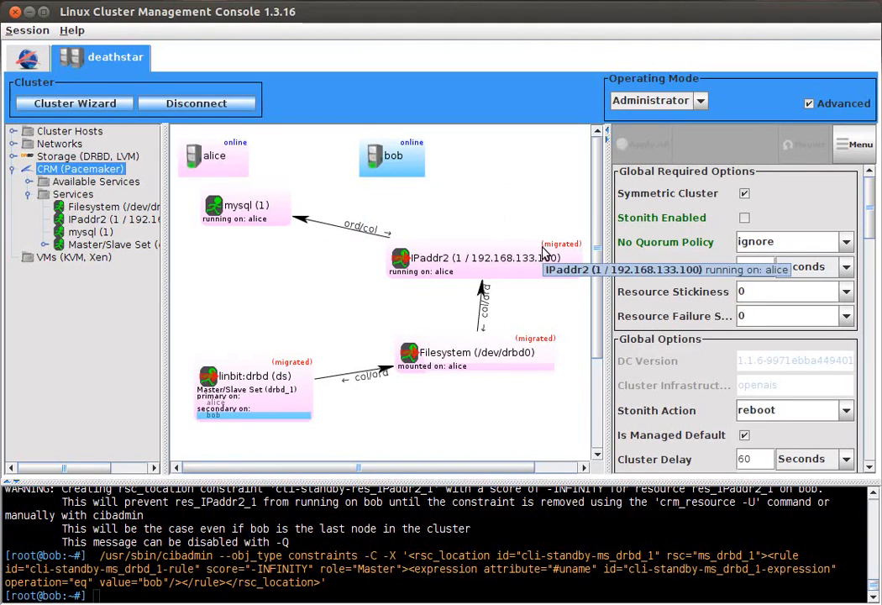
{"action": "right_click", "coordinate": [480, 252]}
{"action": "left_click", "coordinate": [450, 248]}
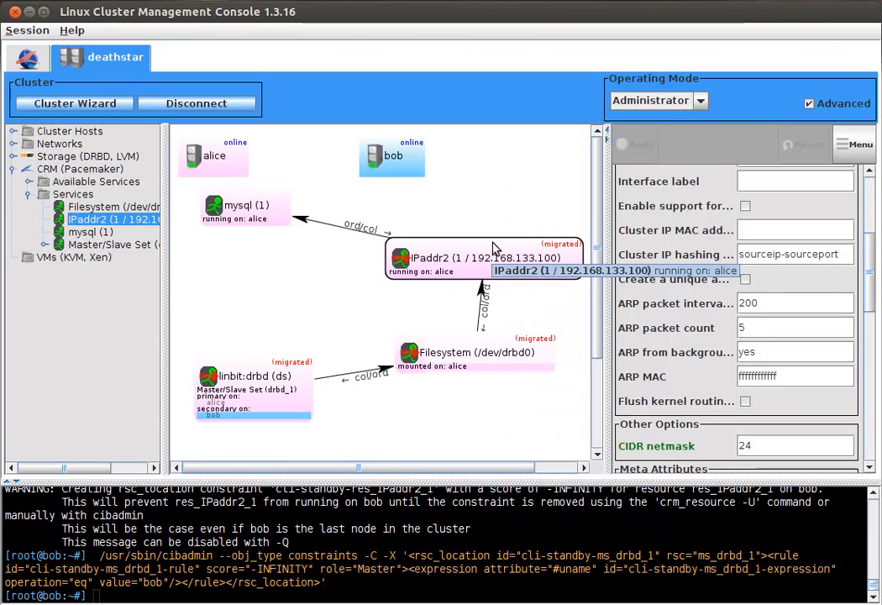
{"action": "left_click", "coordinate": [514, 355], "text": "ctrl"}
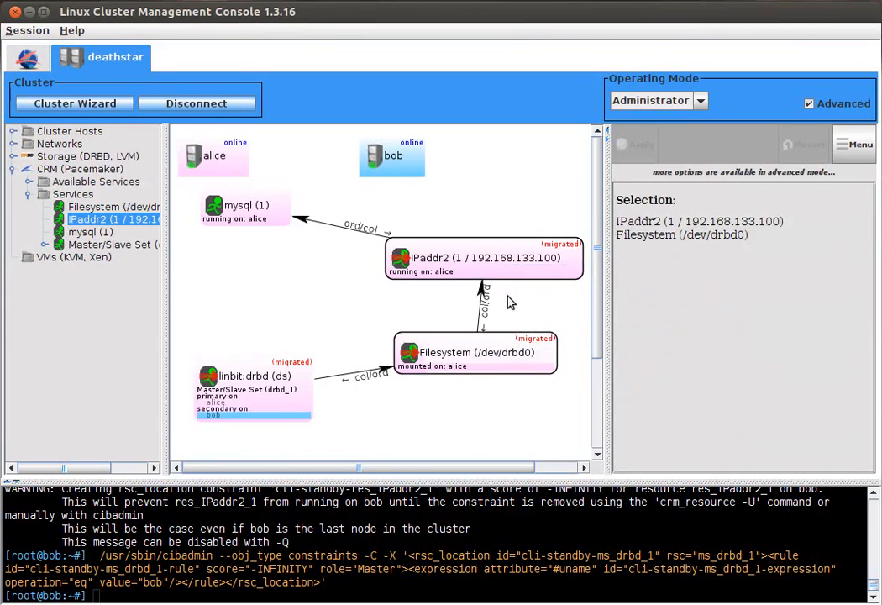
{"action": "left_click", "coordinate": [292, 393], "text": "ctrl"}
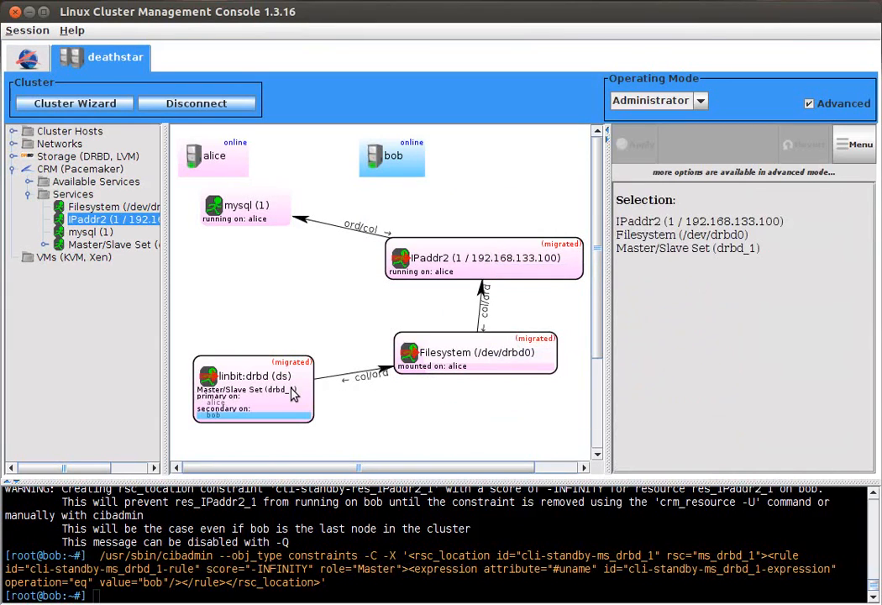
{"action": "right_click", "coordinate": [483, 269]}
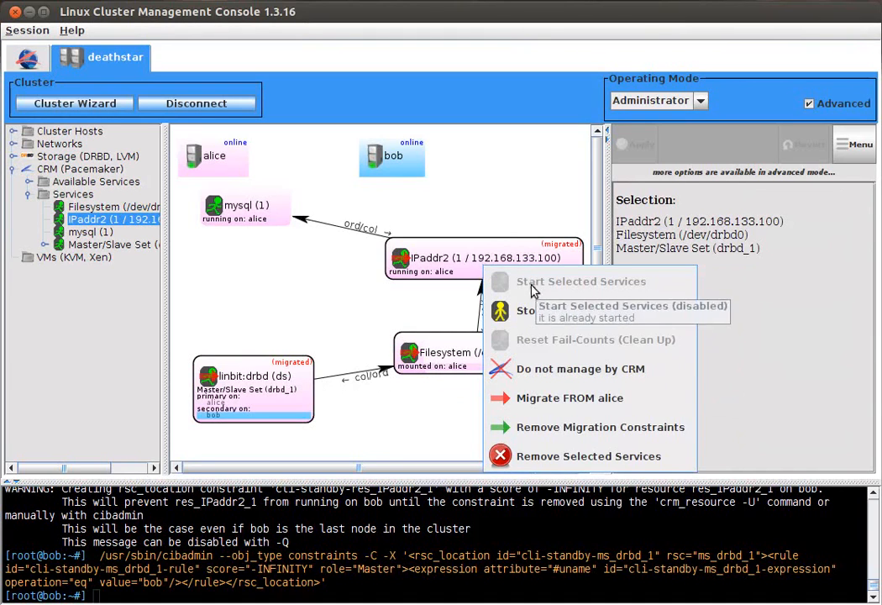
{"action": "left_click", "coordinate": [649, 433]}
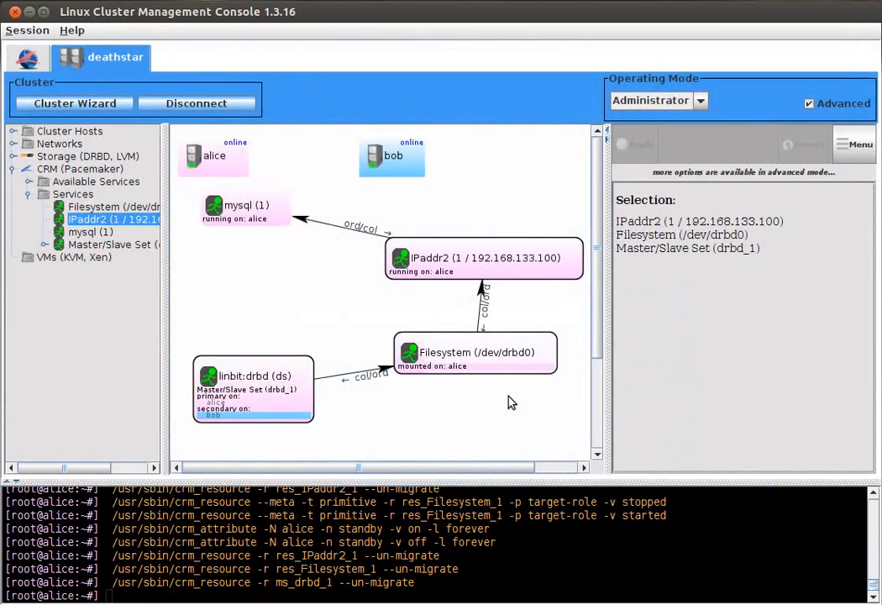
{"action": "left_click", "coordinate": [510, 402]}
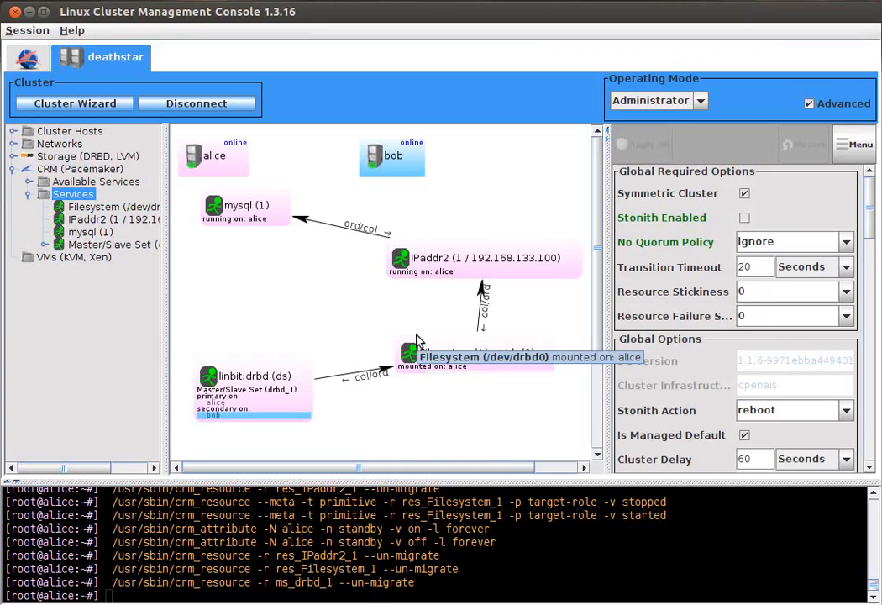
{"action": "left_click", "coordinate": [267, 210]}
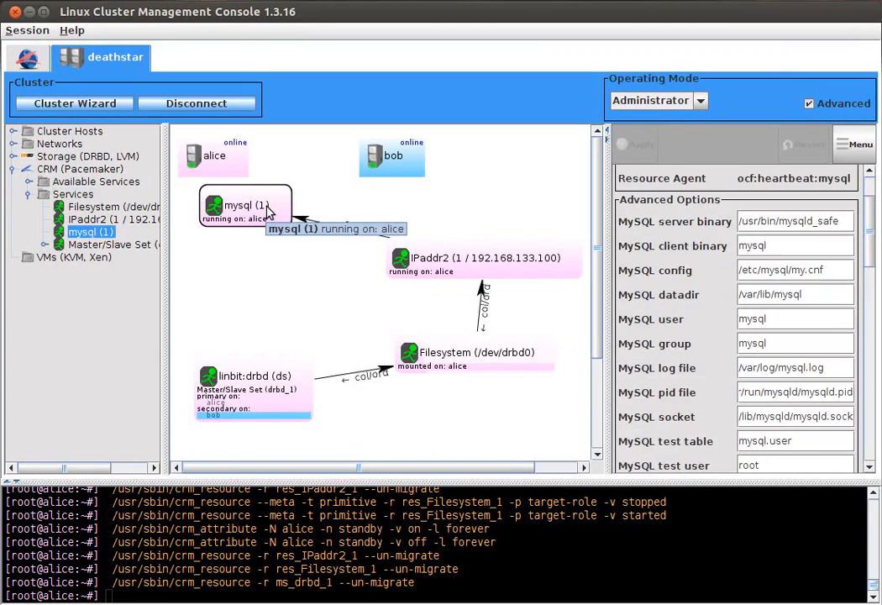
Step: Turn off advanced mode, try -INFINITY as mysql's host location score on alice, and reset that score to nothing selected
{"action": "left_click", "coordinate": [811, 105]}
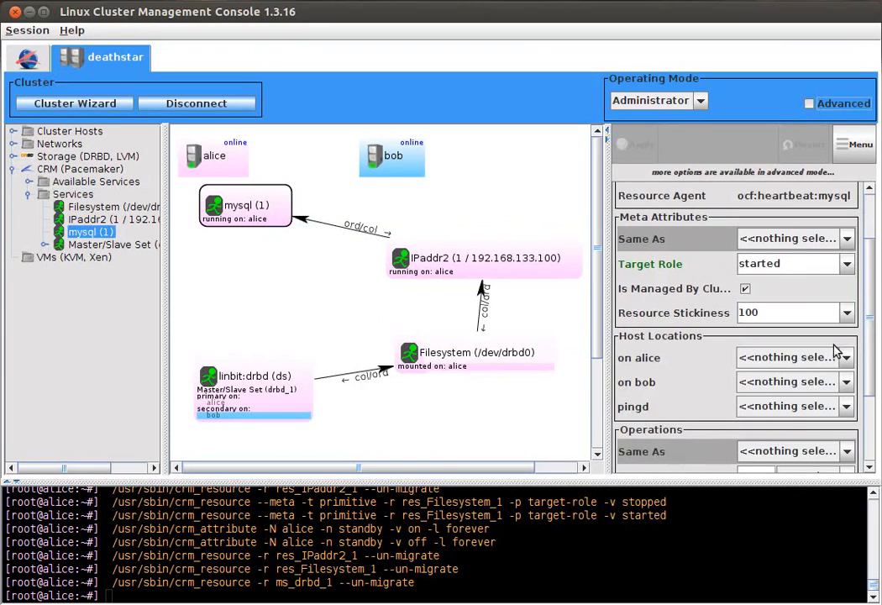
{"action": "left_click", "coordinate": [793, 360]}
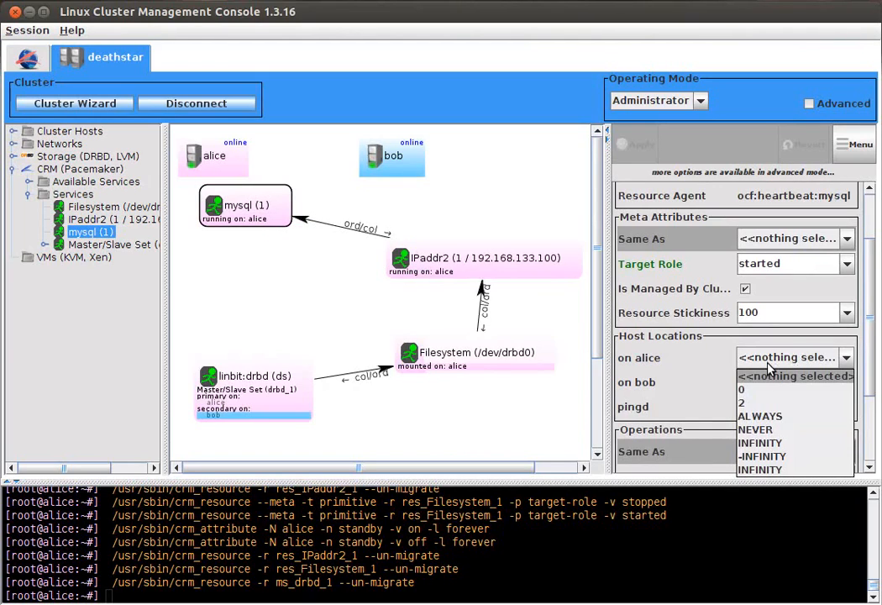
{"action": "left_click", "coordinate": [771, 359]}
{"action": "left_click", "coordinate": [773, 357]}
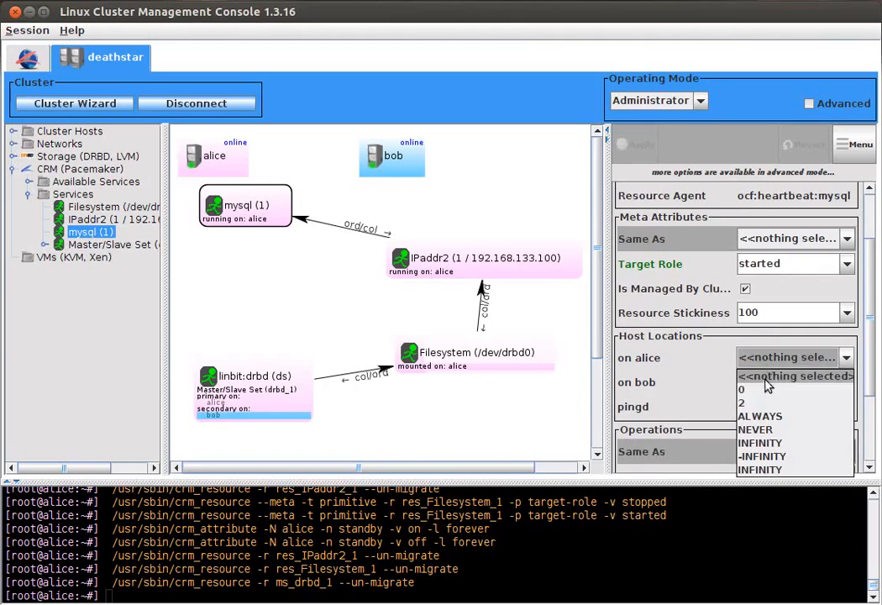
{"action": "left_click", "coordinate": [765, 456]}
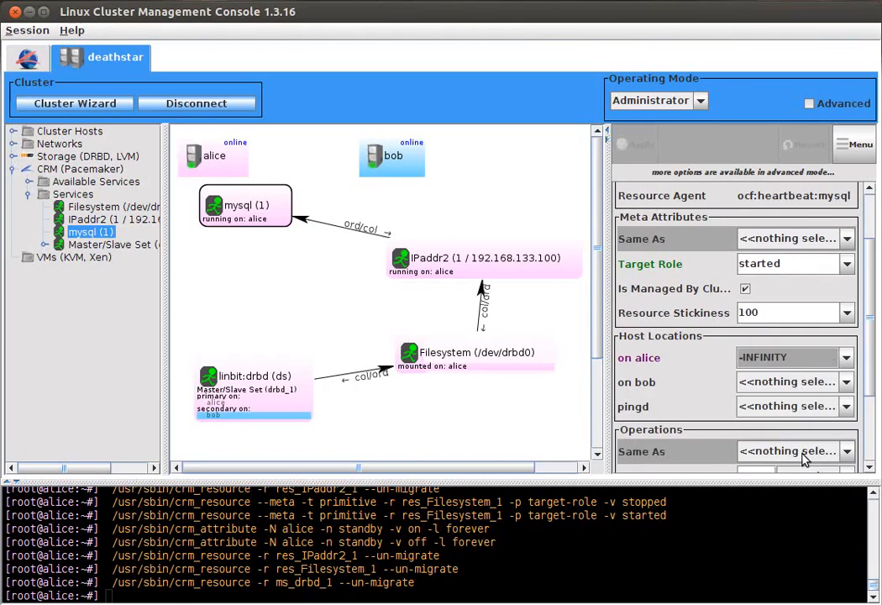
{"action": "left_click", "coordinate": [846, 357]}
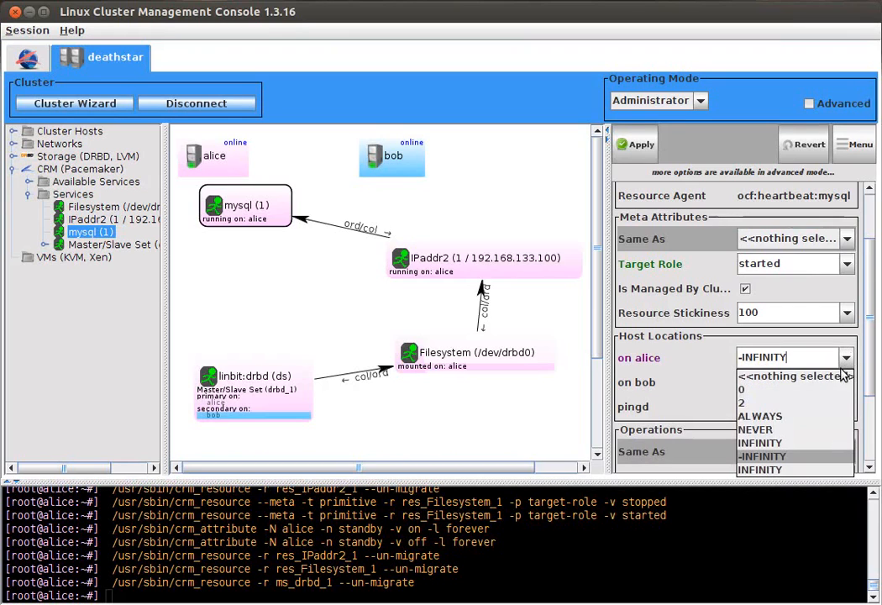
{"action": "left_click", "coordinate": [840, 375]}
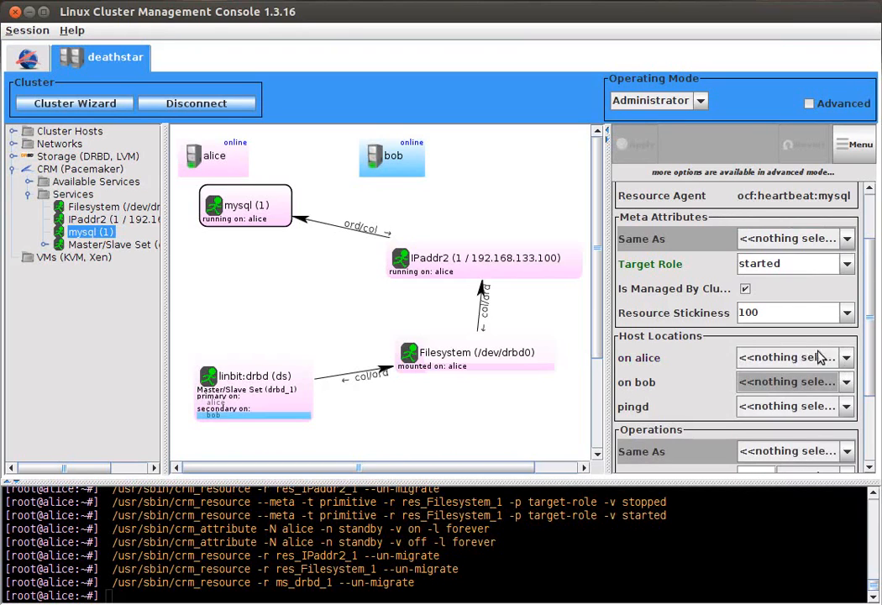
Step: Simulate a crash of host alice by closing its QEMU console window, and select the mysql service in the cluster view
{"action": "left_click", "coordinate": [441, 292]}
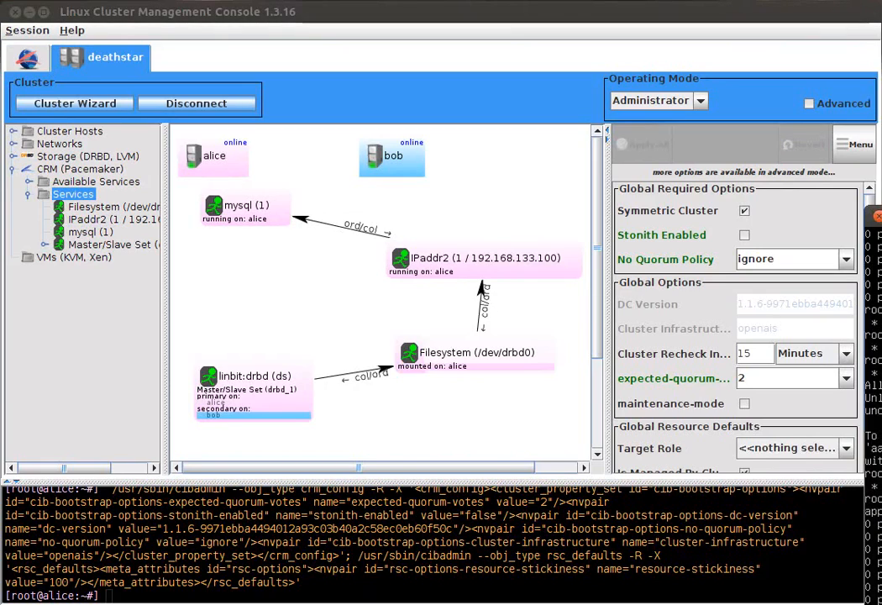
{"action": "left_click_drag", "start_coordinate": [881, 216], "coordinate": [588, 140]}
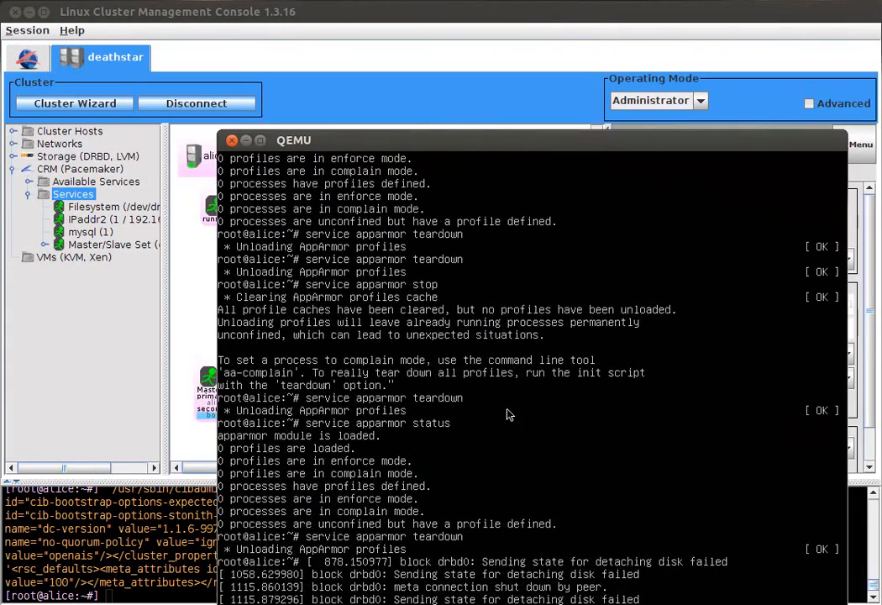
{"action": "key", "text": "Return"}
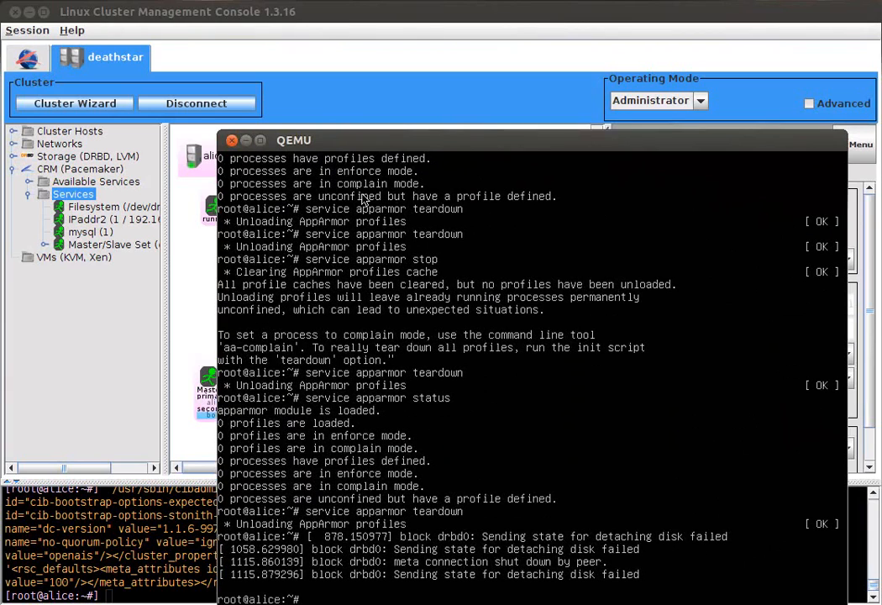
{"action": "left_click_drag", "start_coordinate": [381, 142], "coordinate": [375, 121]}
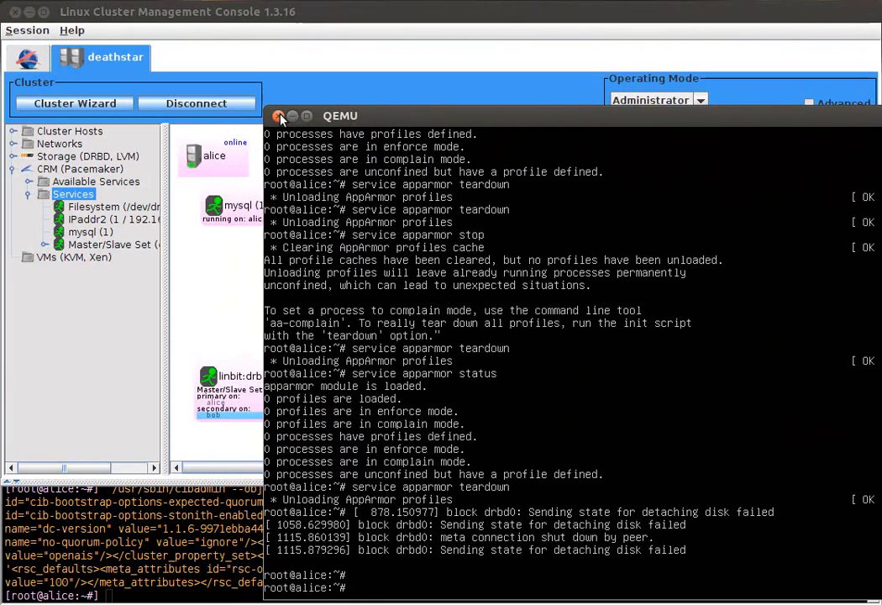
{"action": "left_click", "coordinate": [279, 116]}
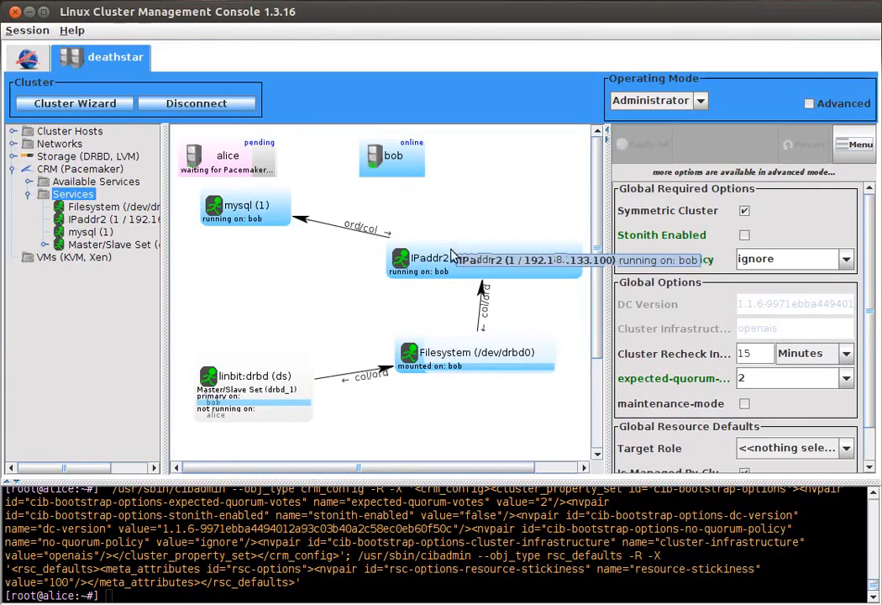
{"action": "left_click", "coordinate": [260, 210]}
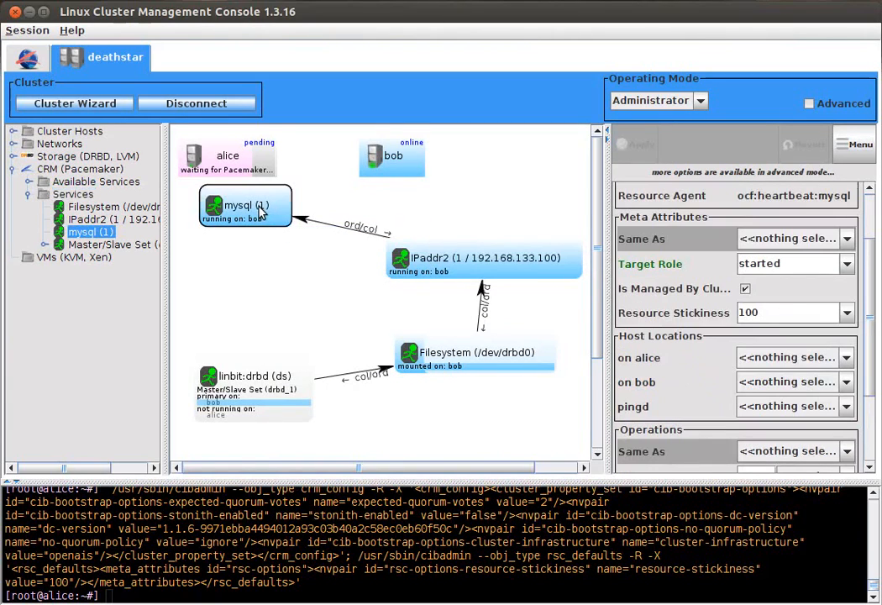